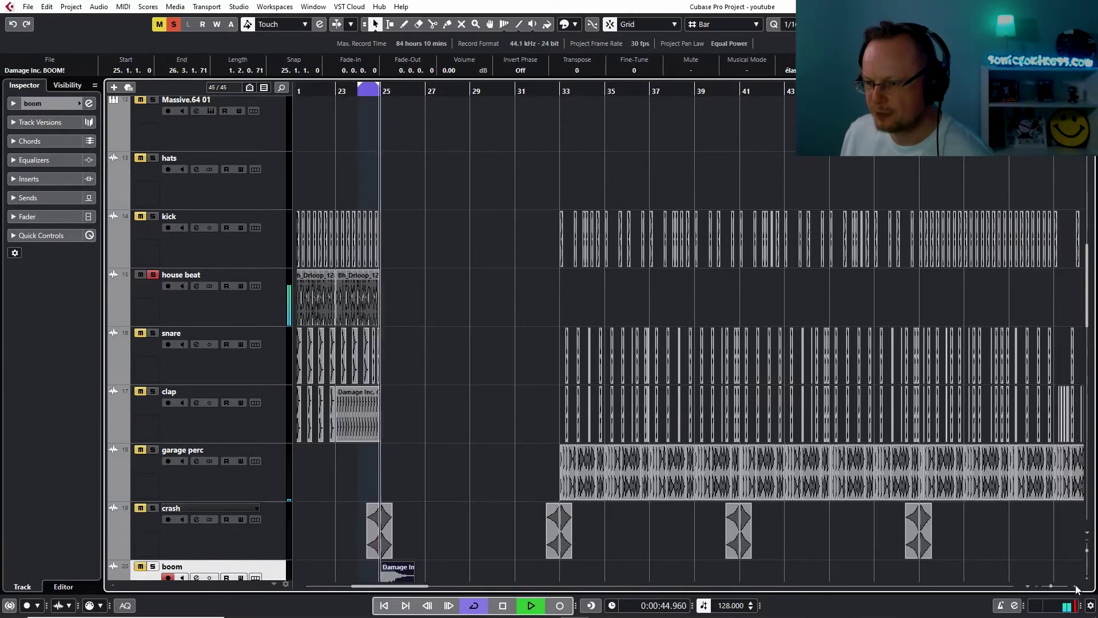
Activate the Split tool at bar 24 and set the grid type to Use Quantize with a 1/32 value
{"action": "left_click", "coordinate": [1076, 588]}
{"action": "left_click", "coordinate": [1076, 588]}
{"action": "left_click", "coordinate": [1076, 588]}
{"action": "left_click", "coordinate": [1076, 588]}
{"action": "left_click", "coordinate": [1076, 588]}
{"action": "left_click", "coordinate": [1076, 588]}
{"action": "left_click", "coordinate": [1076, 588]}
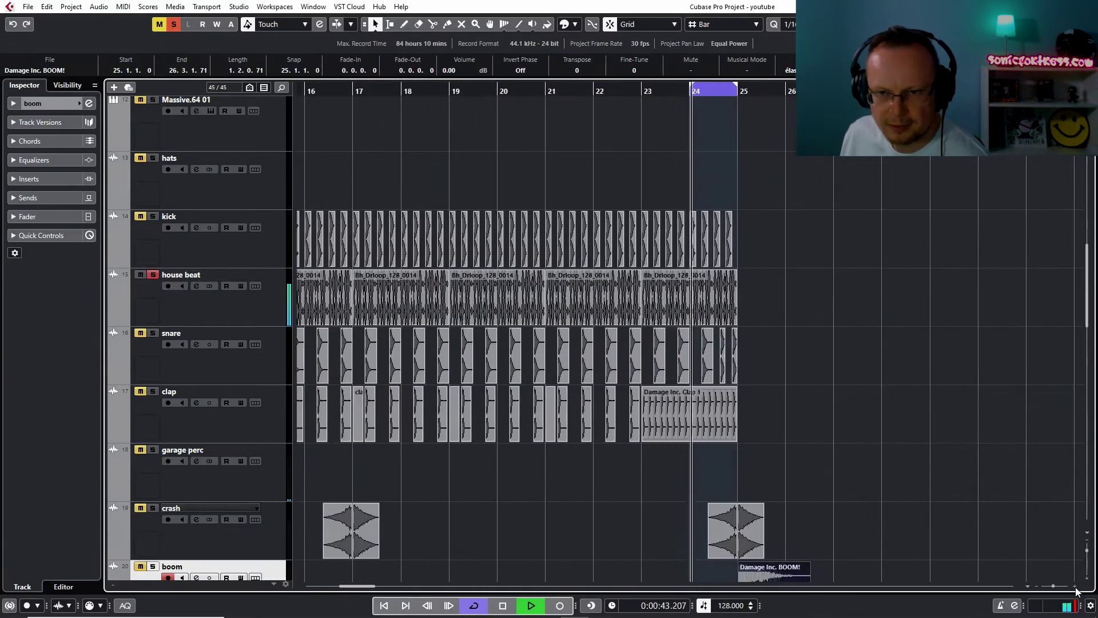
{"action": "left_click", "coordinate": [1076, 588]}
{"action": "left_click", "coordinate": [1076, 588]}
{"action": "left_click", "coordinate": [1076, 588]}
{"action": "left_click", "coordinate": [1076, 588]}
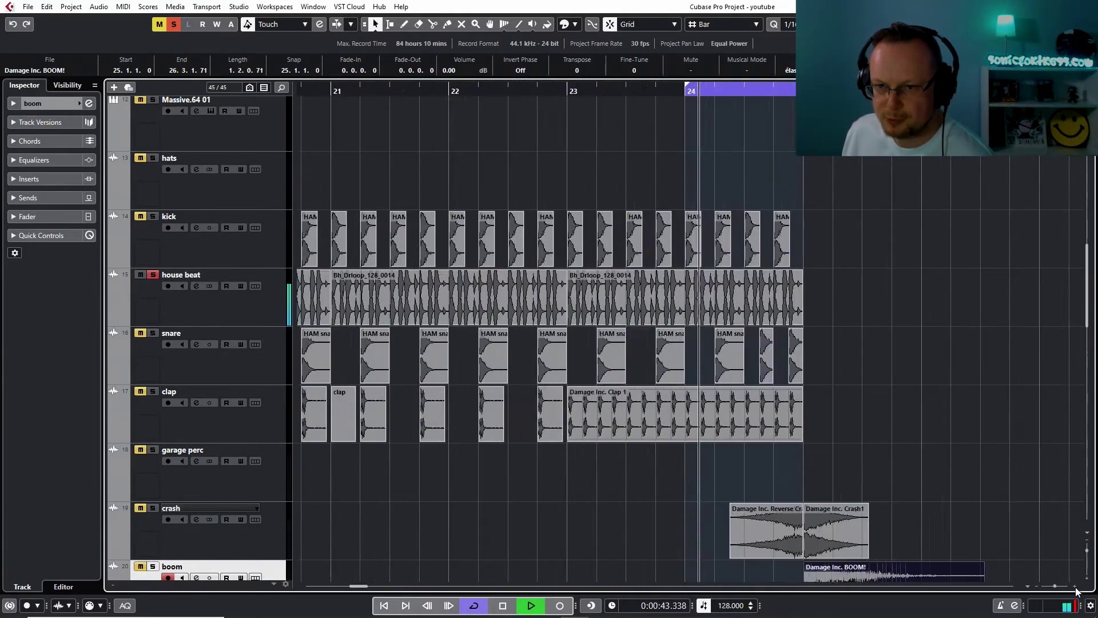
{"action": "left_click", "coordinate": [1076, 588]}
{"action": "left_click", "coordinate": [1076, 588]}
{"action": "left_click", "coordinate": [1076, 588]}
{"action": "left_click", "coordinate": [1076, 588]}
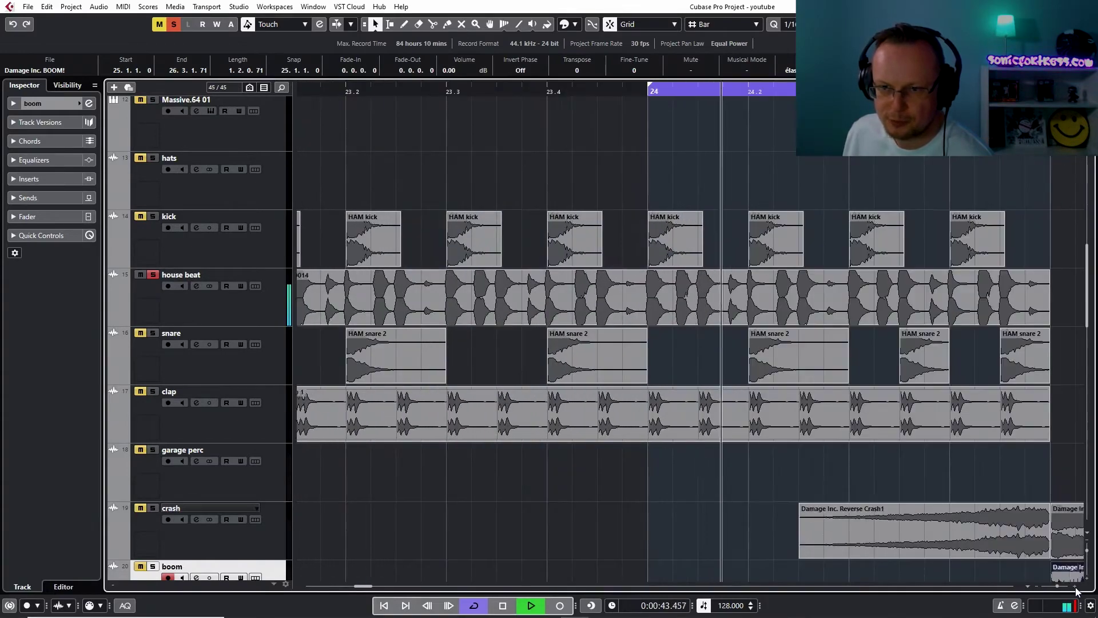
{"action": "left_click", "coordinate": [1076, 589]}
{"action": "left_click", "coordinate": [1076, 588]}
{"action": "left_click", "coordinate": [1076, 588]}
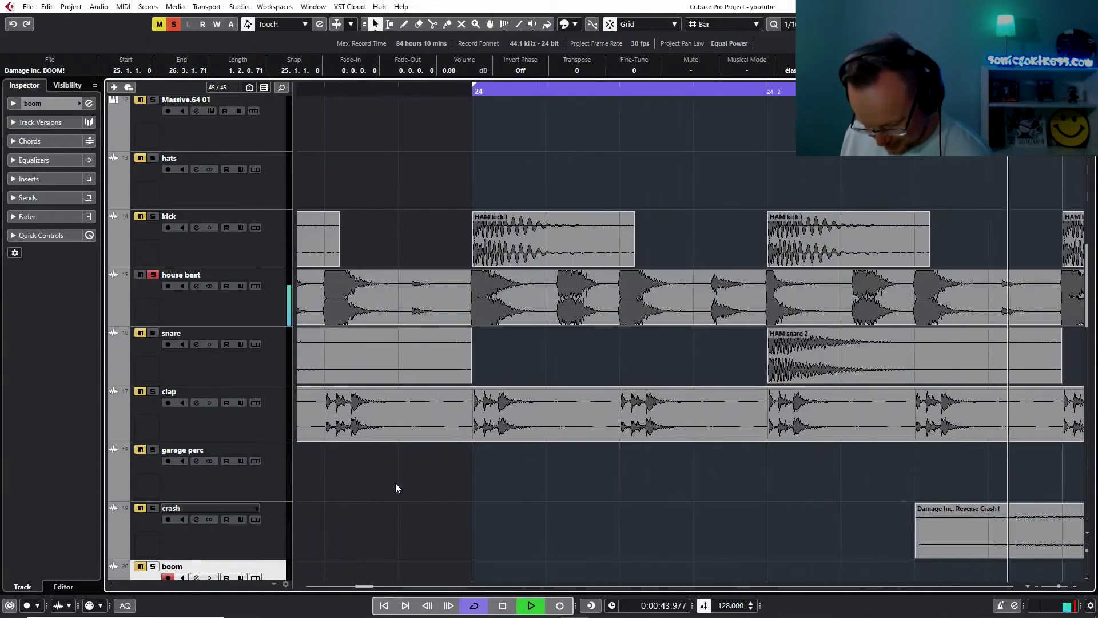
{"action": "key", "text": "3"}
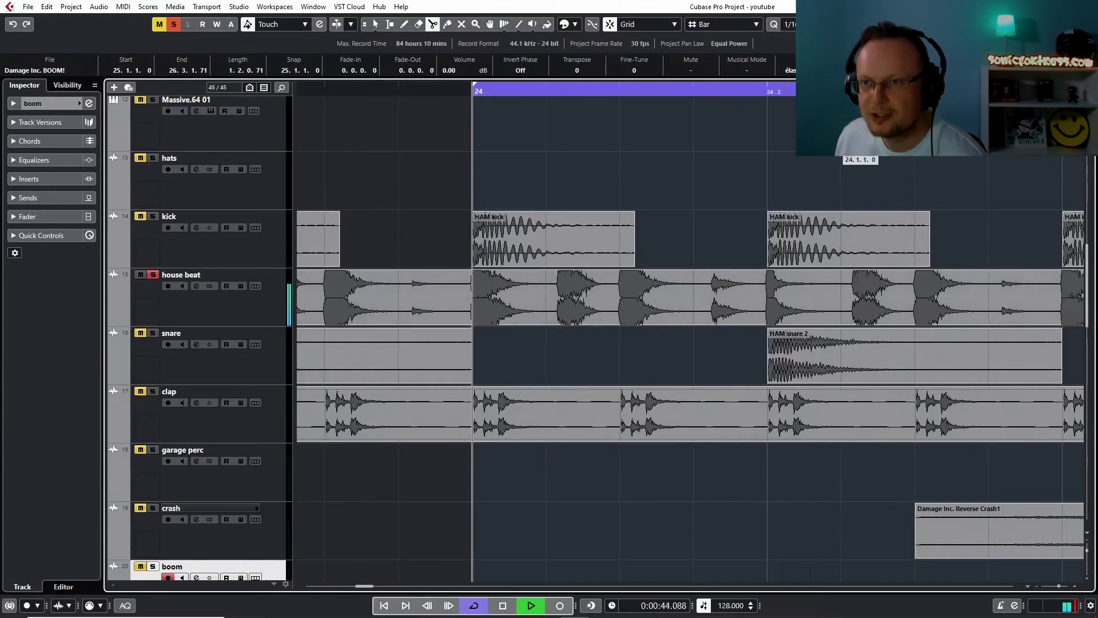
{"action": "left_click", "coordinate": [725, 25]}
{"action": "left_click", "coordinate": [724, 63]}
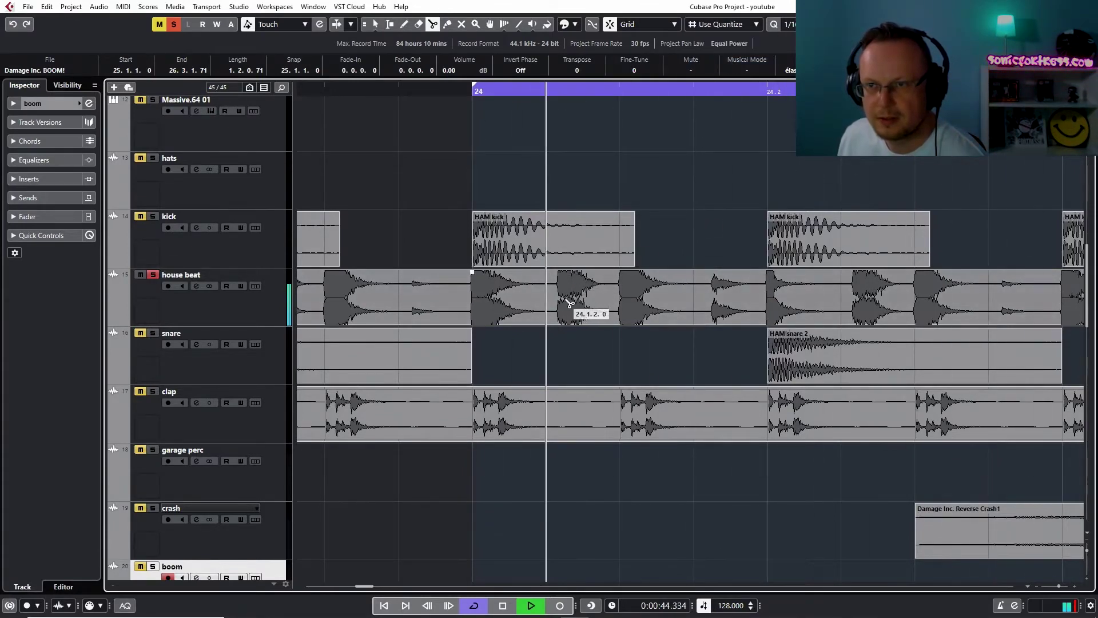
{"action": "left_click", "coordinate": [817, 25]}
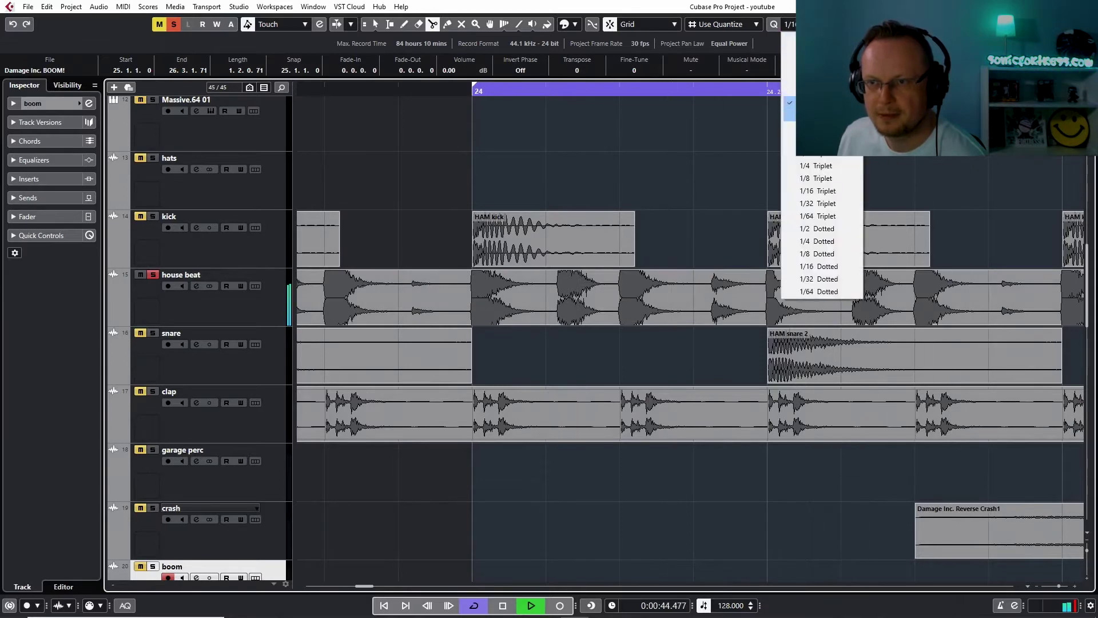
{"action": "left_click", "coordinate": [812, 114]}
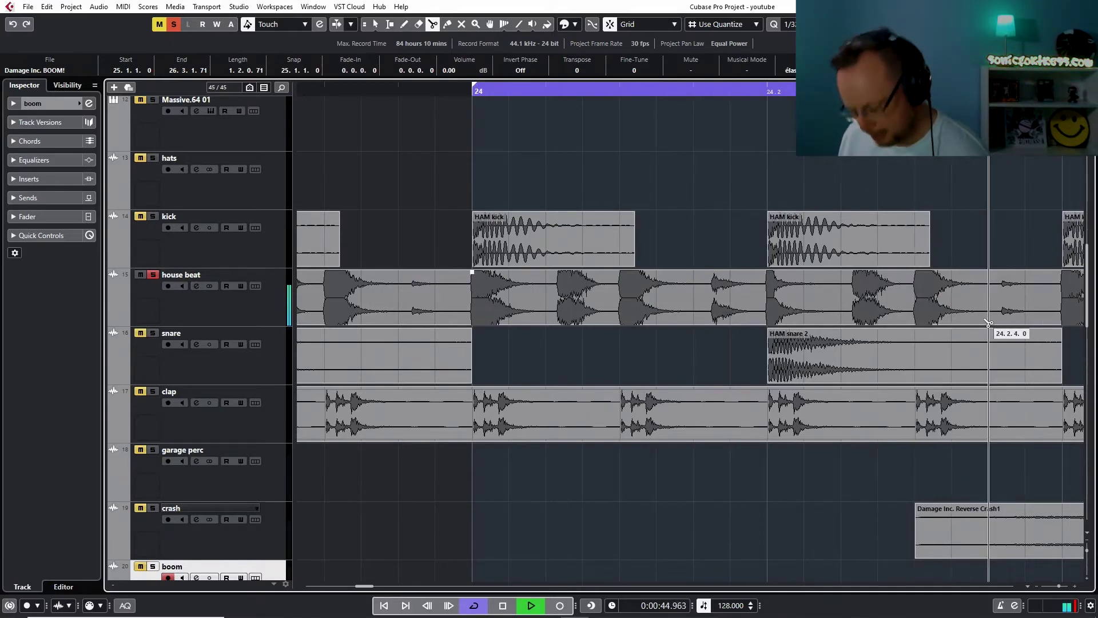
Turn snapping off and split the house beat loop at the hit just before 24.4
{"action": "key", "text": "h"}
{"action": "key", "text": "h"}
{"action": "key", "text": "h"}
{"action": "key", "text": "h"}
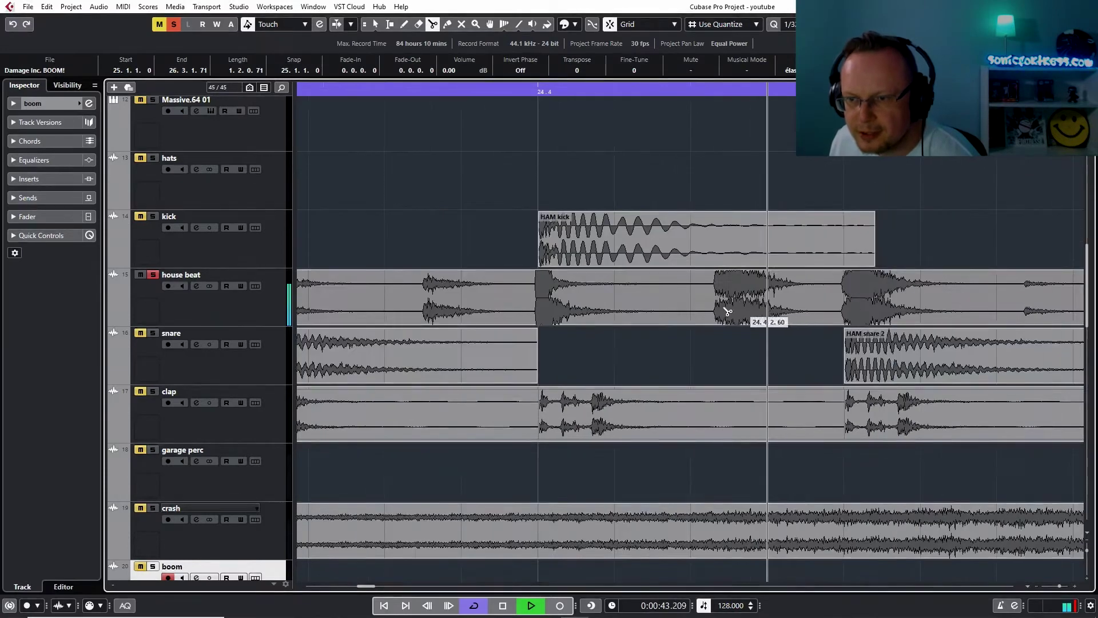
{"action": "key", "text": "h"}
{"action": "key", "text": "h"}
{"action": "key", "text": "h"}
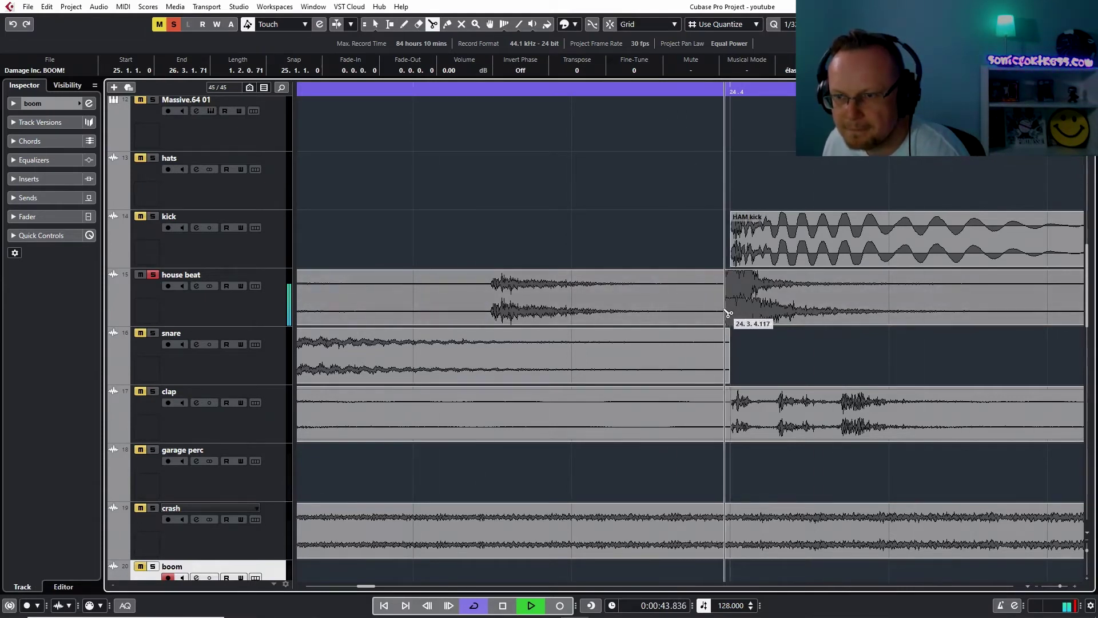
Enlarge the tracks vertically and split the house beat loop at the remaining hits within beat 24.4
{"action": "key", "text": "shift+g"}
{"action": "key", "text": "shift+g"}
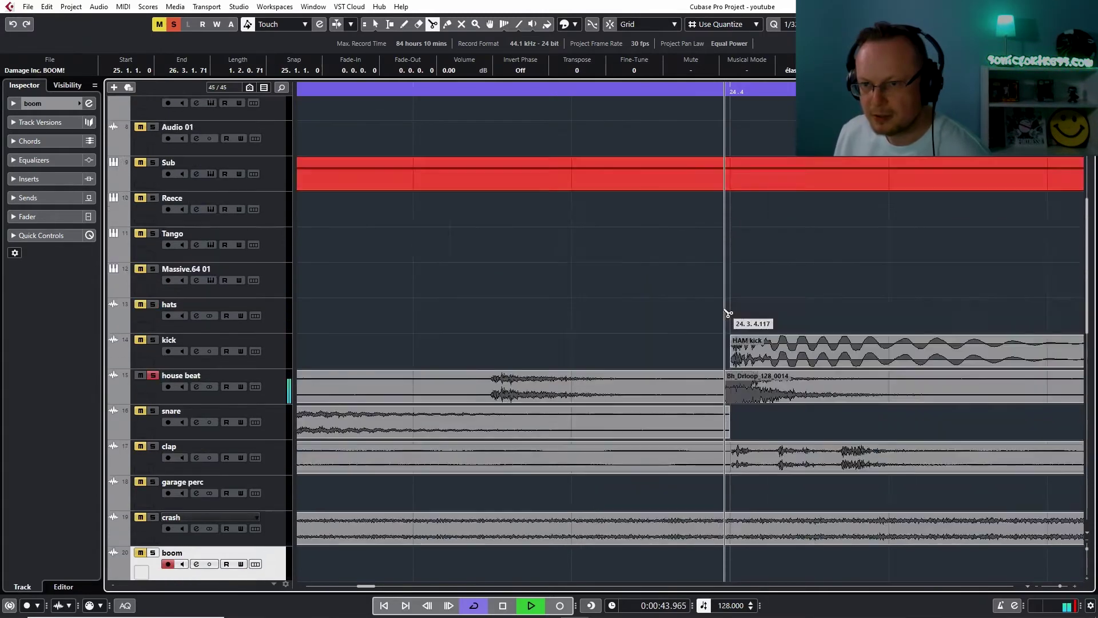
{"action": "key", "text": "shift+h"}
{"action": "key", "text": "shift+h"}
{"action": "key", "text": "shift+h"}
{"action": "key", "text": "shift+h"}
{"action": "key", "text": "shift+h"}
{"action": "key", "text": "shift+h"}
{"action": "key", "text": "shift+h"}
{"action": "key", "text": "shift+h"}
{"action": "key", "text": "shift+h"}
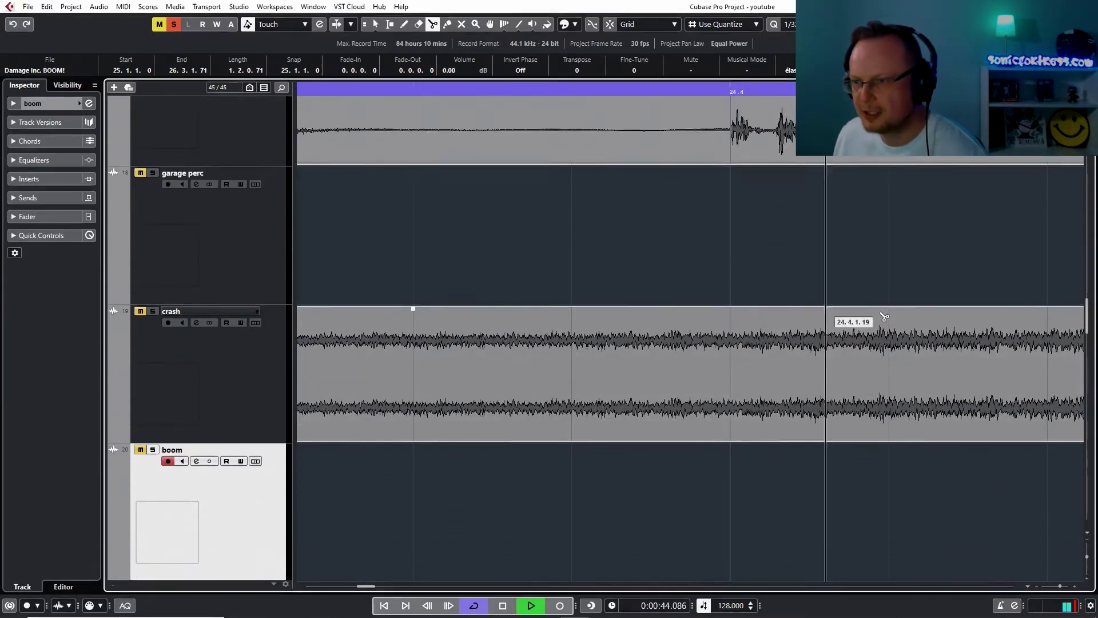
{"action": "left_click_drag", "start_coordinate": [1089, 318], "coordinate": [1089, 275]}
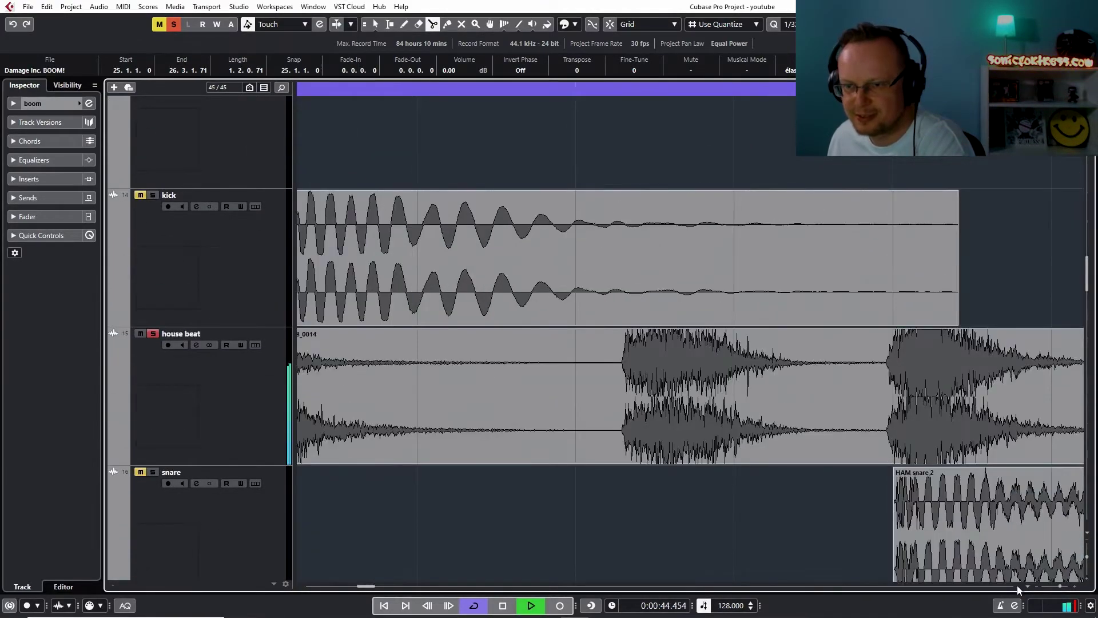
{"action": "left_click", "coordinate": [626, 449]}
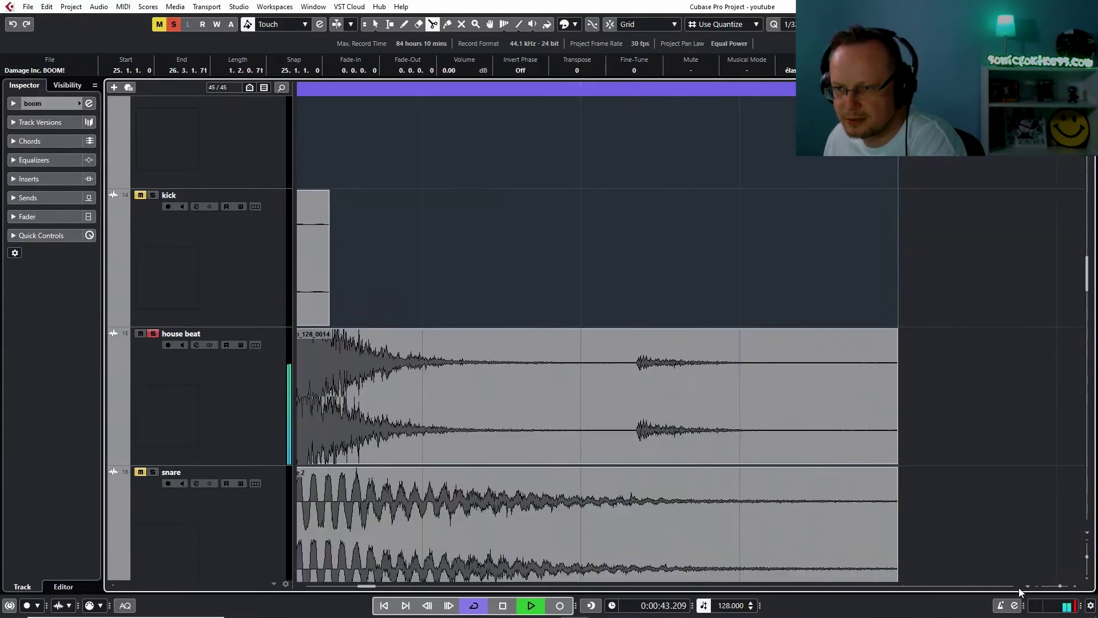
{"action": "left_click", "coordinate": [639, 435]}
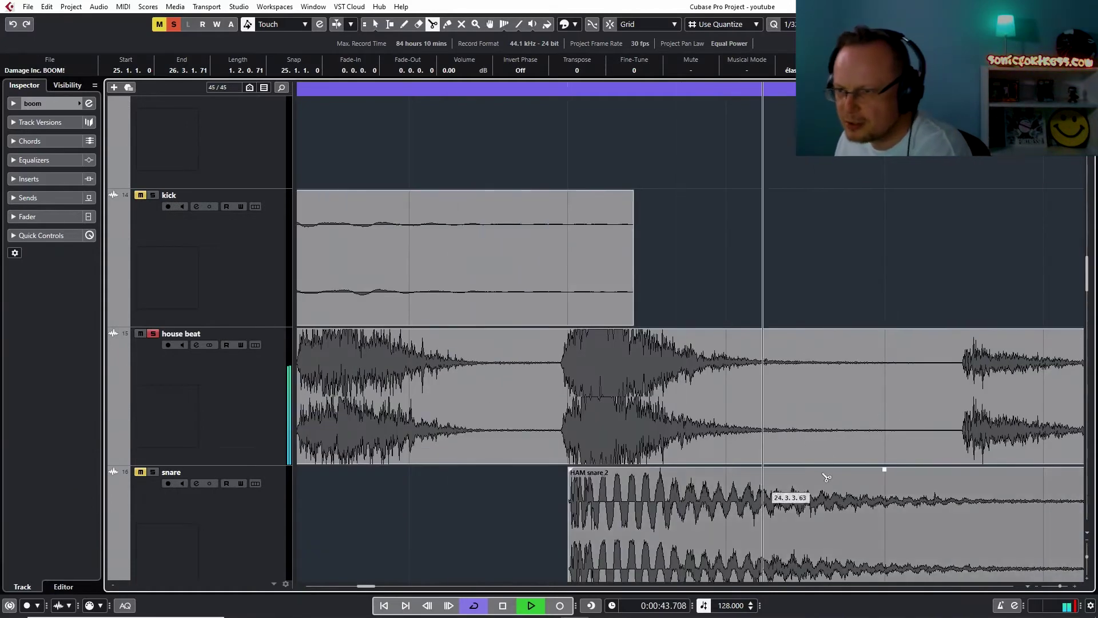
Split the house beat loop at the start of each hit in beat 24.3
{"action": "left_click", "coordinate": [971, 438]}
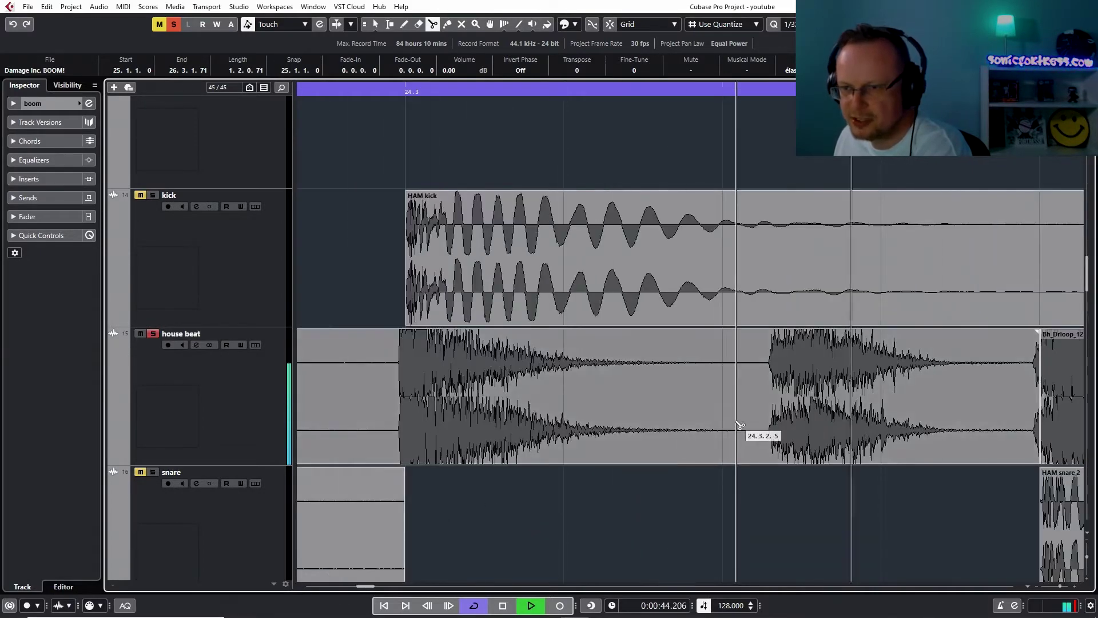
{"action": "left_click", "coordinate": [779, 420]}
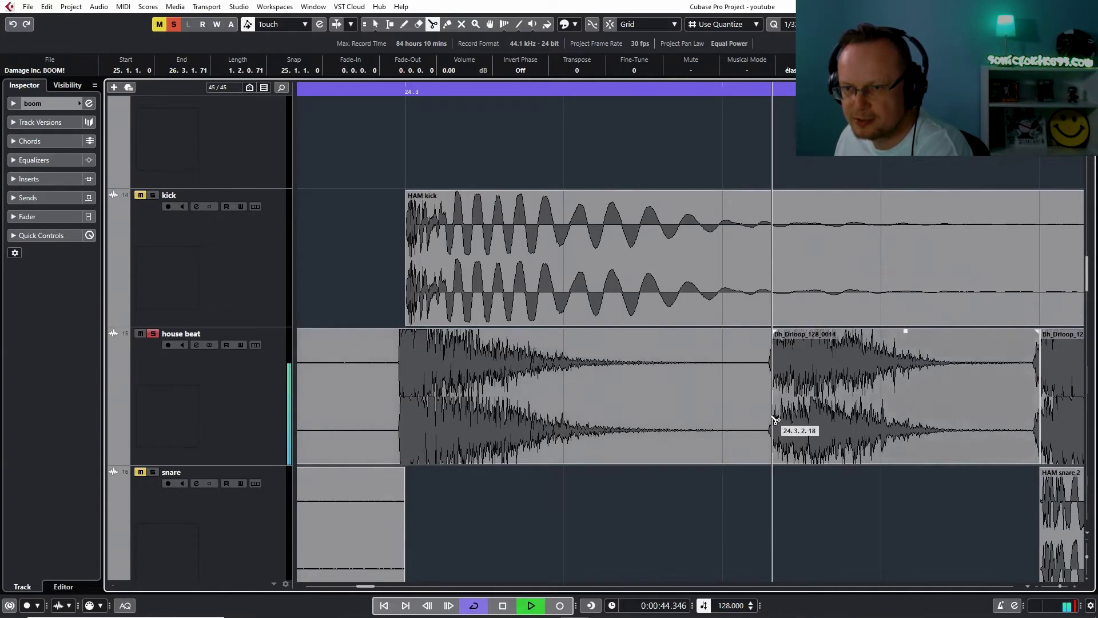
{"action": "left_click", "coordinate": [400, 455]}
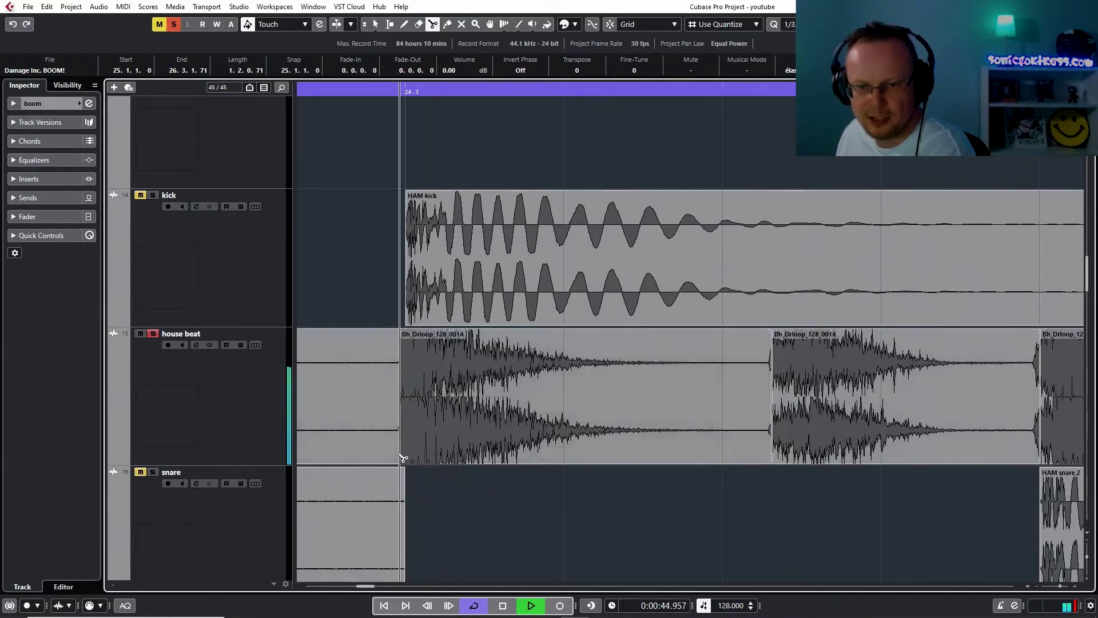
Split the house beat loop at the start of each hit in beat 24.2
{"action": "left_click", "coordinate": [301, 586]}
{"action": "left_click", "coordinate": [301, 587]}
{"action": "left_click", "coordinate": [300, 586]}
{"action": "left_click", "coordinate": [301, 586]}
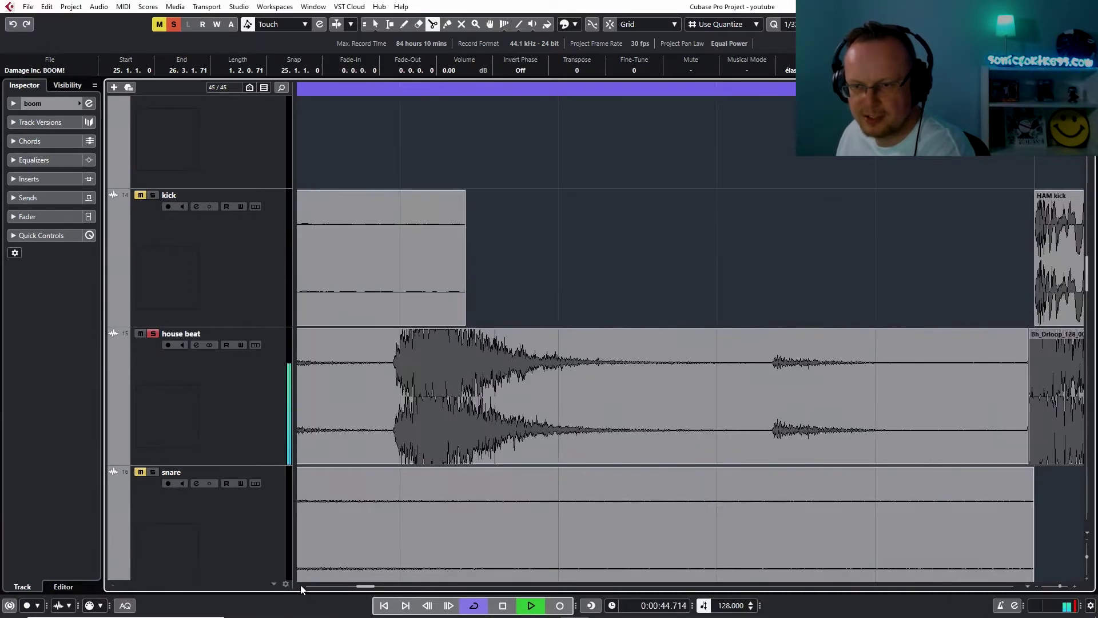
{"action": "left_click", "coordinate": [778, 428]}
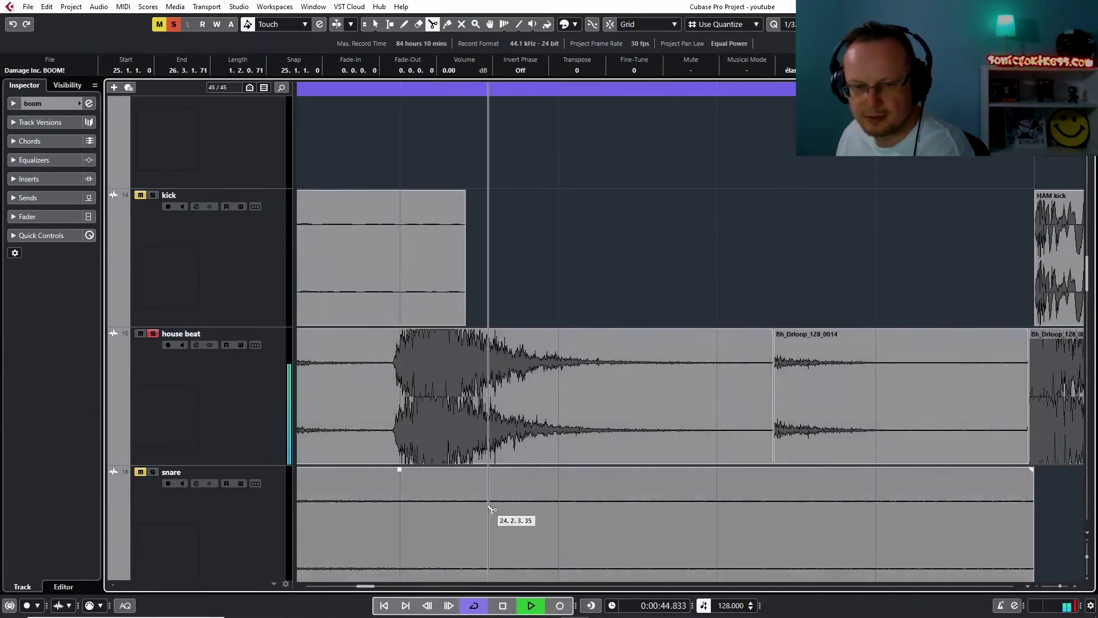
{"action": "left_click", "coordinate": [303, 587]}
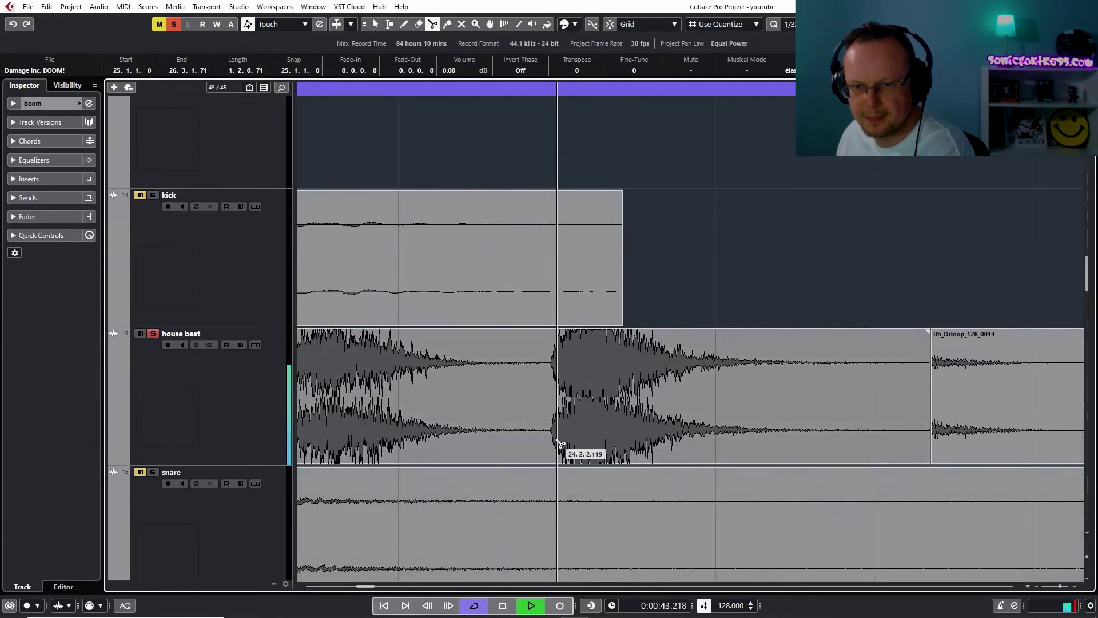
{"action": "left_click", "coordinate": [301, 587]}
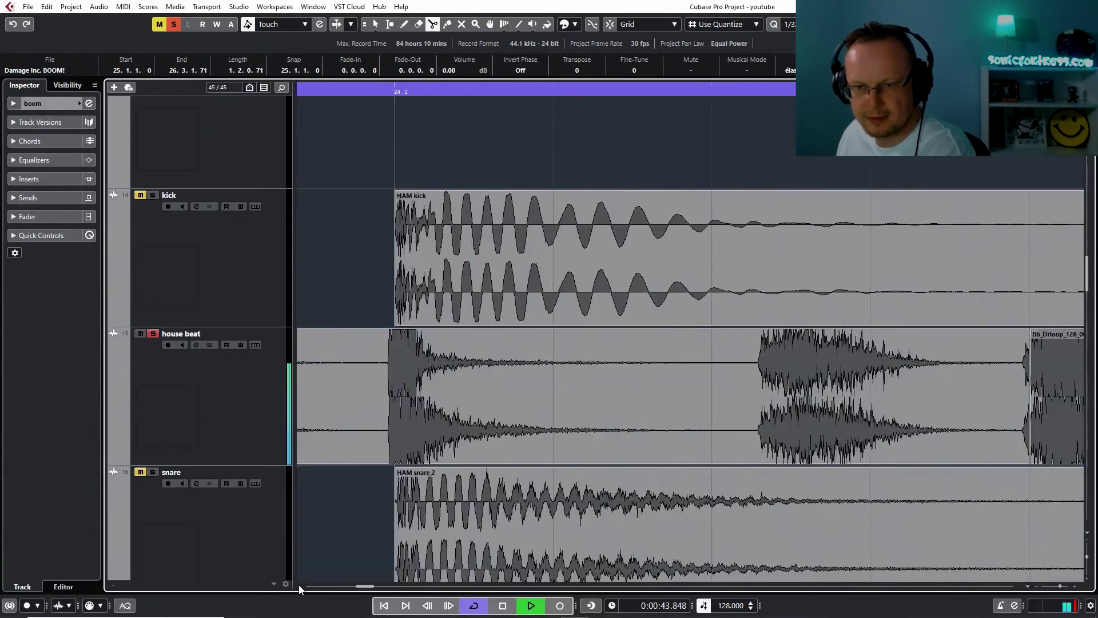
{"action": "left_click", "coordinate": [766, 407]}
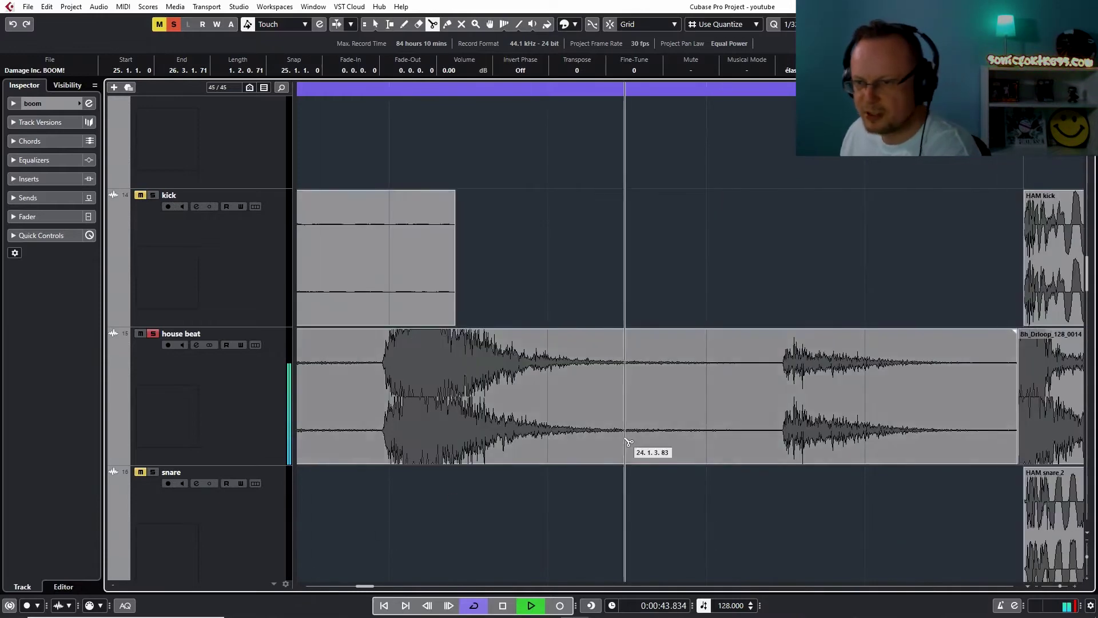
Split the house beat loop at each hit in the first beat of bar 24, including the hit just before the bar line
{"action": "left_click", "coordinate": [786, 404]}
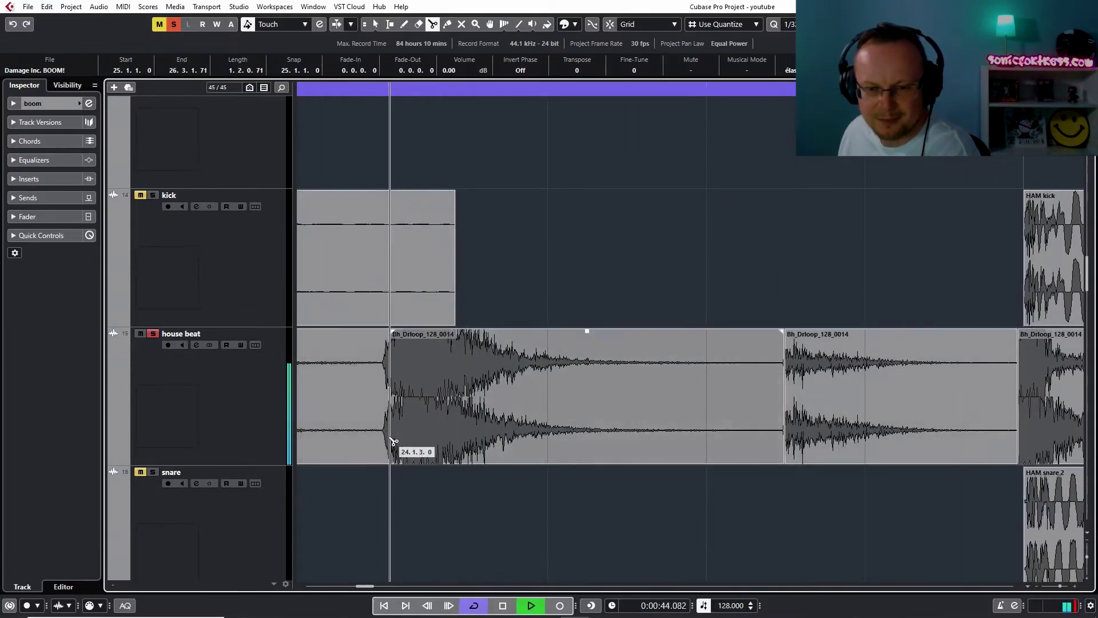
{"action": "left_click", "coordinate": [301, 586]}
{"action": "left_click", "coordinate": [301, 586]}
{"action": "left_click", "coordinate": [301, 586]}
{"action": "left_click", "coordinate": [301, 587]}
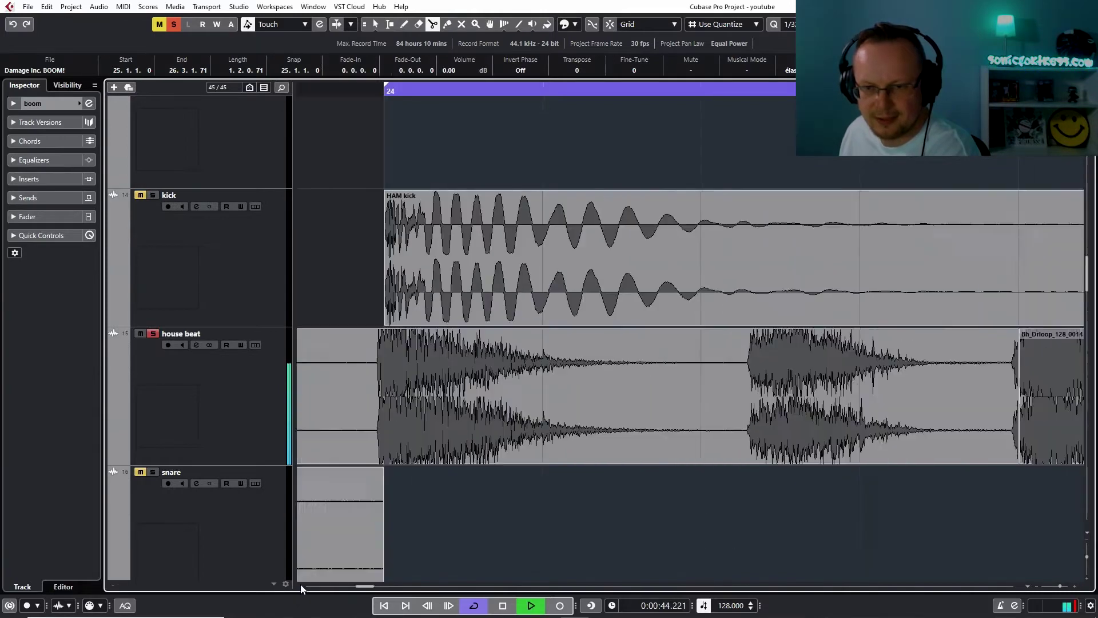
{"action": "left_click", "coordinate": [301, 587]}
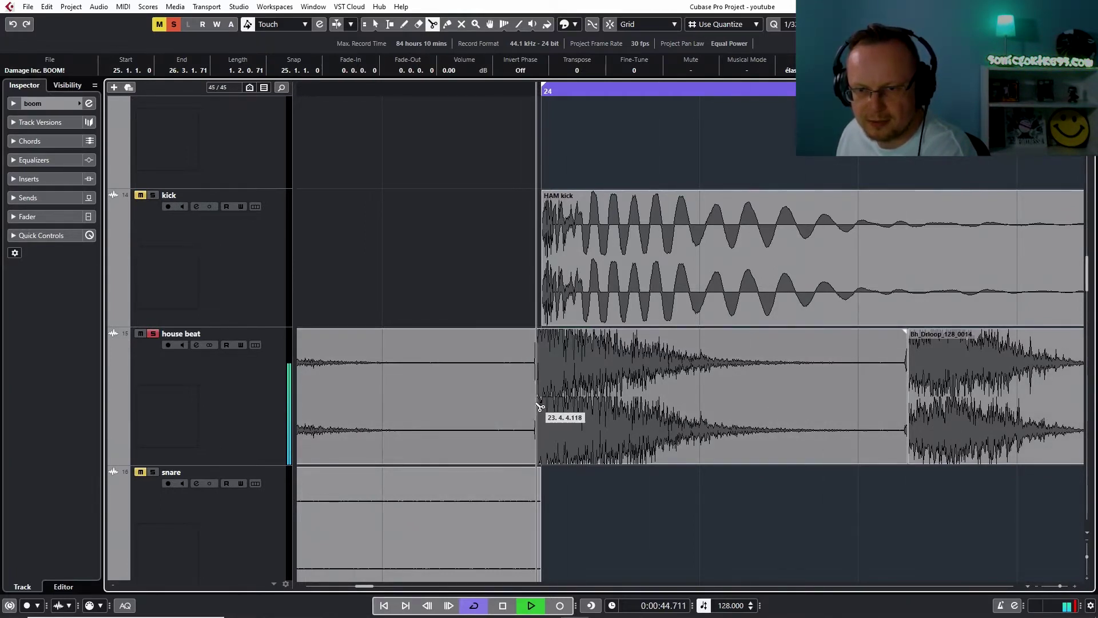
Turn snapping back on and move the first house beat slice of bar 24 to start at 24.1.1.0
{"action": "key", "text": "1"}
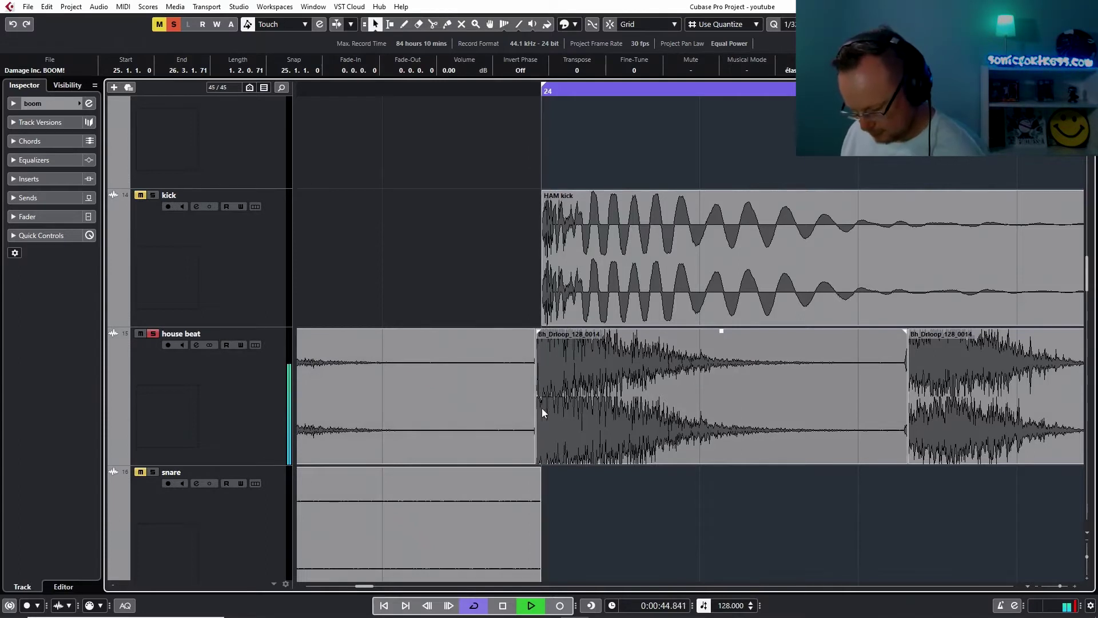
{"action": "key", "text": "j"}
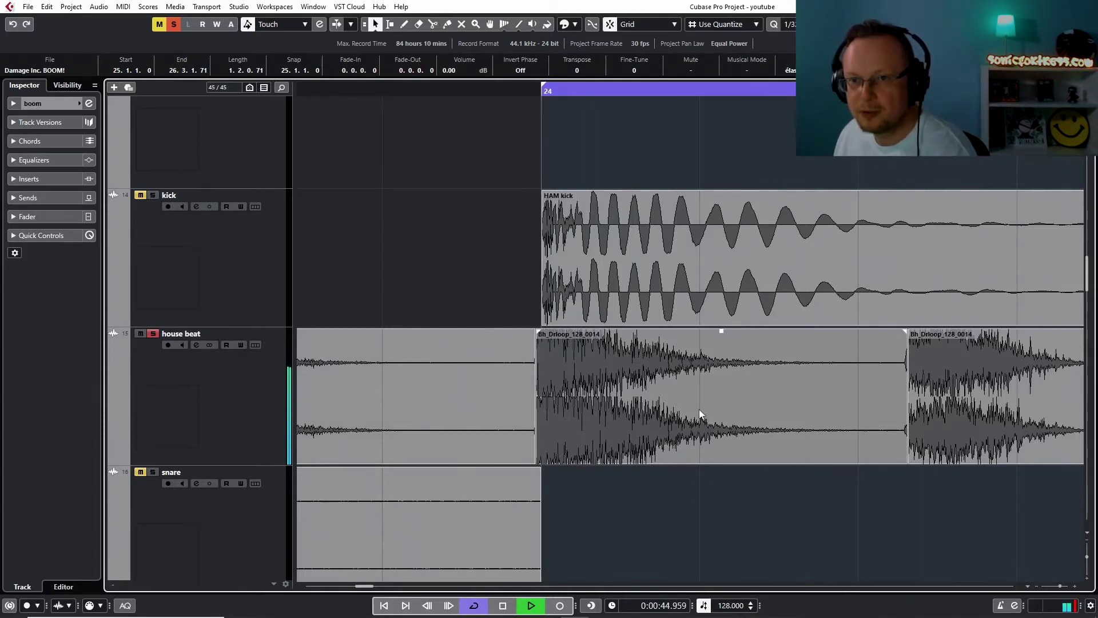
{"action": "left_click", "coordinate": [619, 402]}
{"action": "key", "text": "Delete"}
{"action": "key", "text": "ctrl+z"}
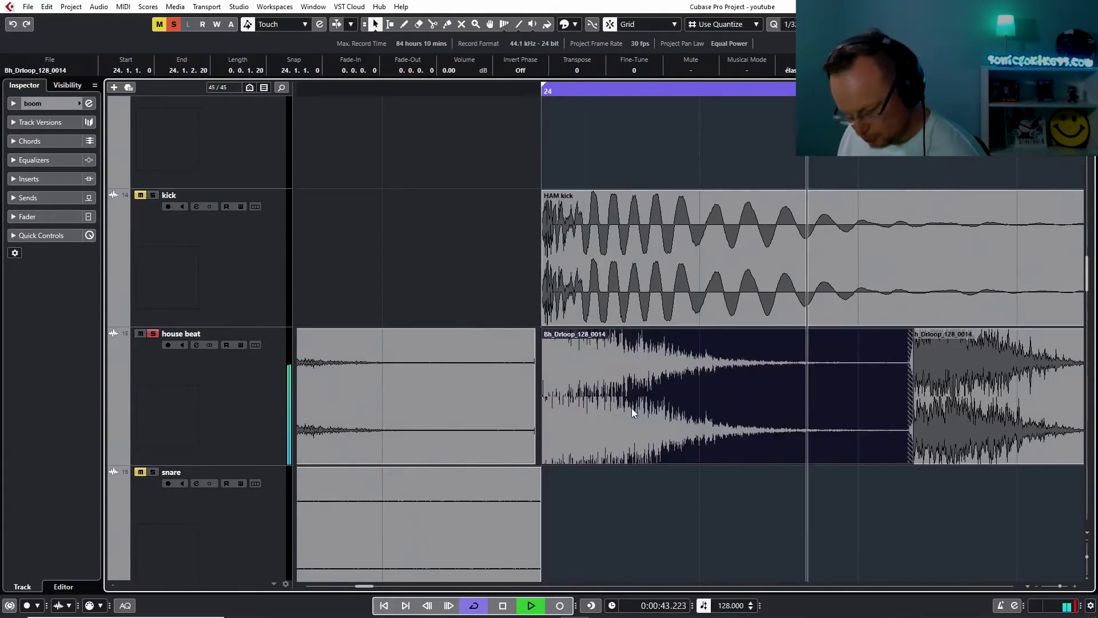
Switch object selection to Sizing Applies Time Stretch and shorten the first slice so it ends at 24.1.1.119
{"action": "key", "text": "1"}
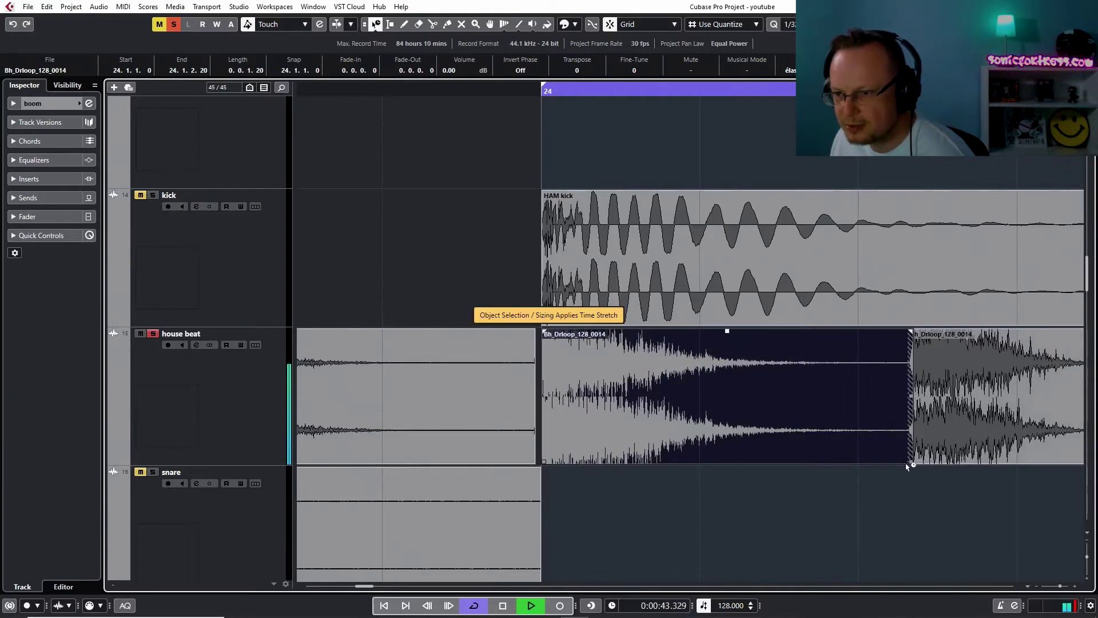
{"action": "left_click_drag", "start_coordinate": [911, 462], "coordinate": [857, 462]}
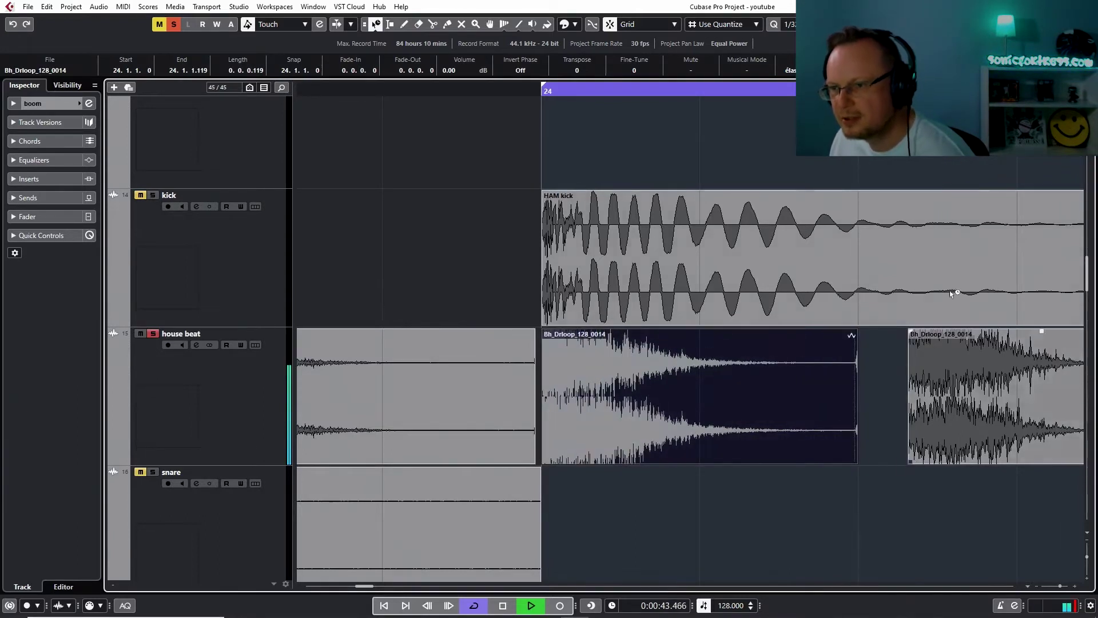
Try extending the first slice's end on a 1/64 grid, and refine the quantize value to 1/128
{"action": "left_click", "coordinate": [814, 25]}
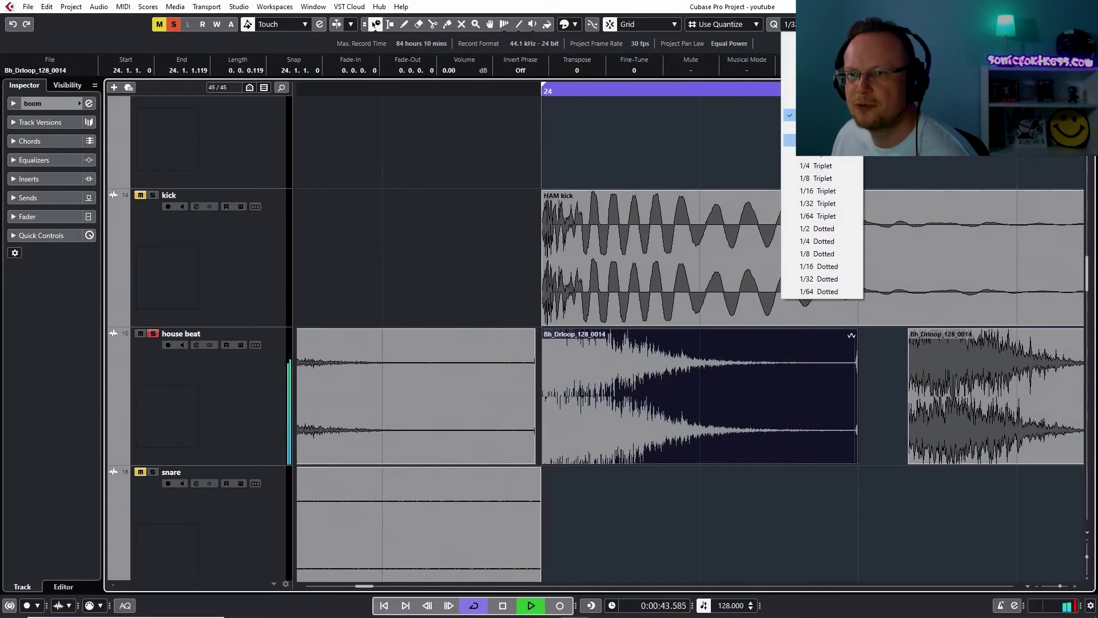
{"action": "left_click", "coordinate": [813, 128]}
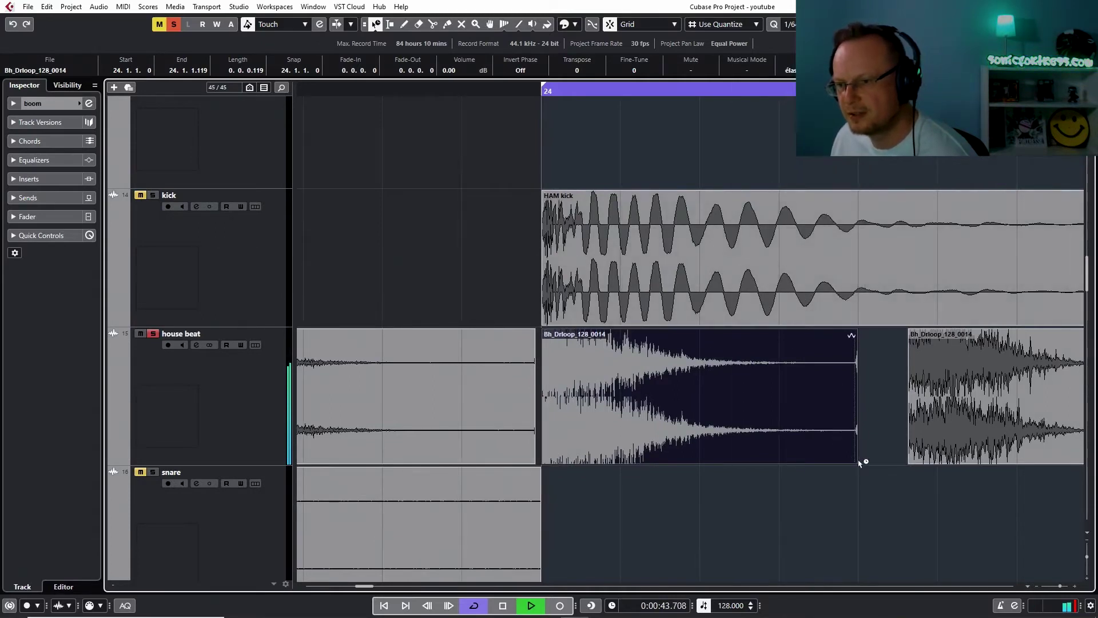
{"action": "left_click_drag", "start_coordinate": [854, 463], "coordinate": [885, 458]}
{"action": "left_click", "coordinate": [804, 24]}
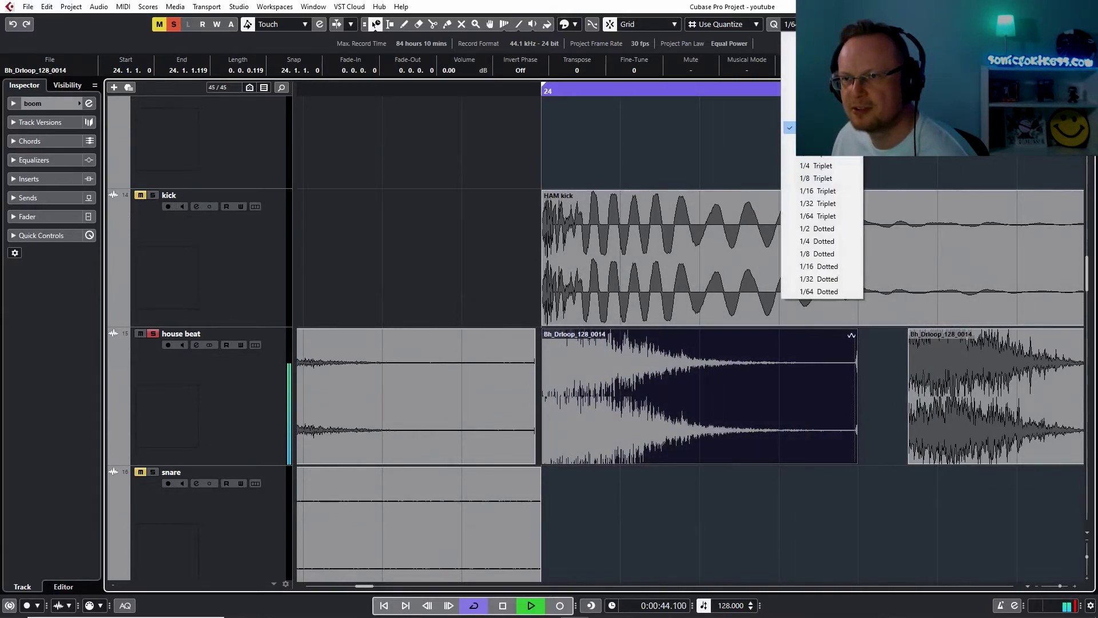
{"action": "left_click", "coordinate": [808, 140]}
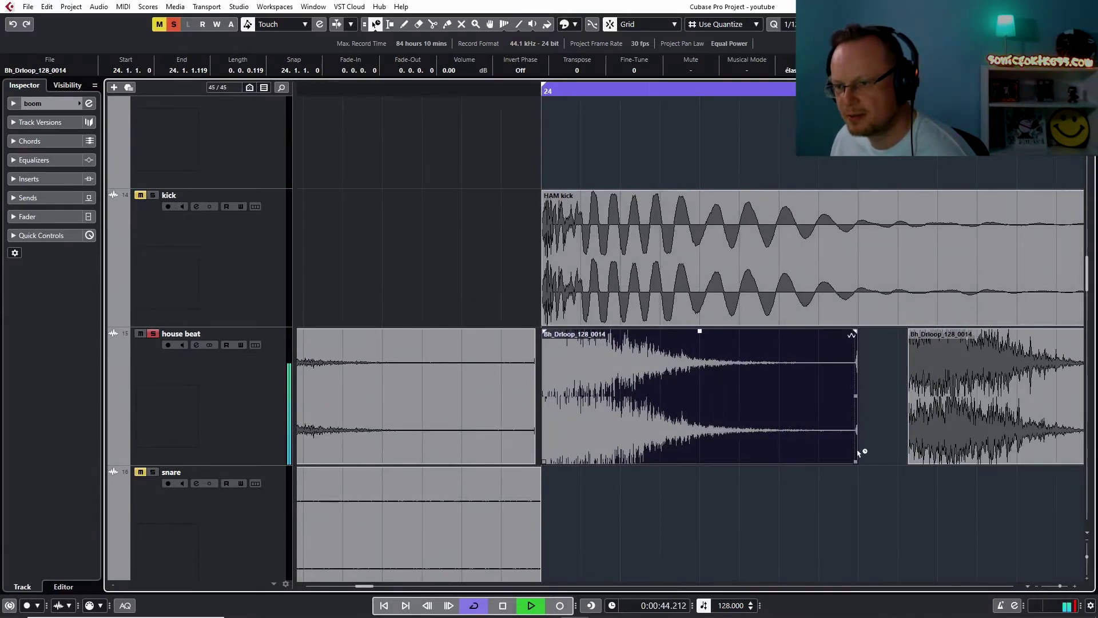
Place the second and third house beat slices at 24.1.2.15 and 24.1.3.0, time-stretching the first and second slices to meet them
{"action": "left_click_drag", "start_coordinate": [854, 462], "coordinate": [940, 450]}
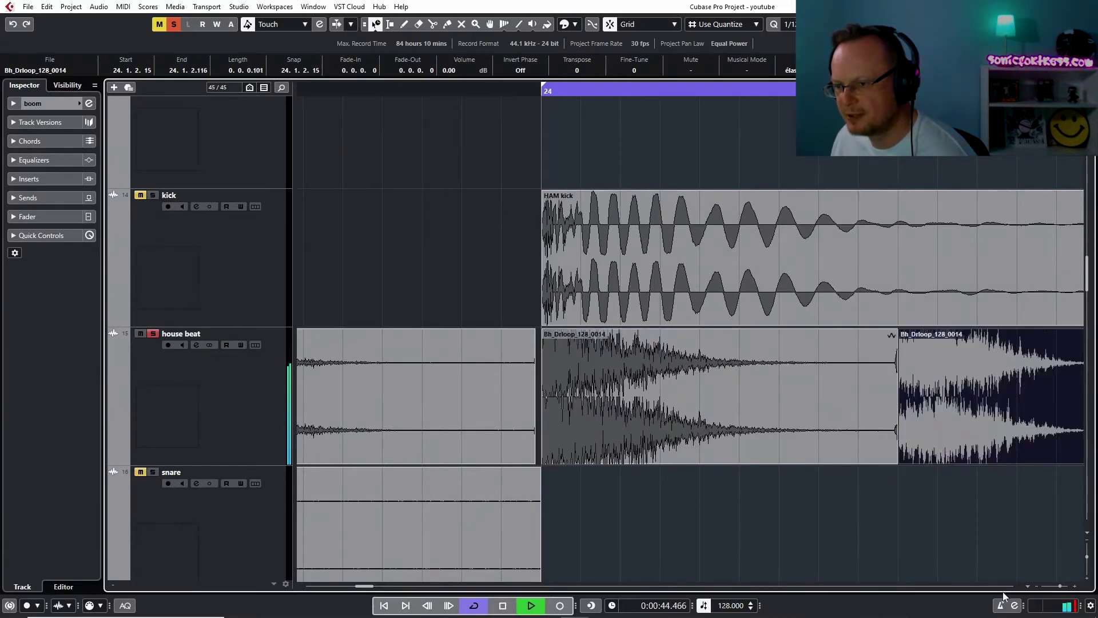
{"action": "scroll", "coordinate": [1018, 589], "scroll_direction": "right", "scroll_amount": 5}
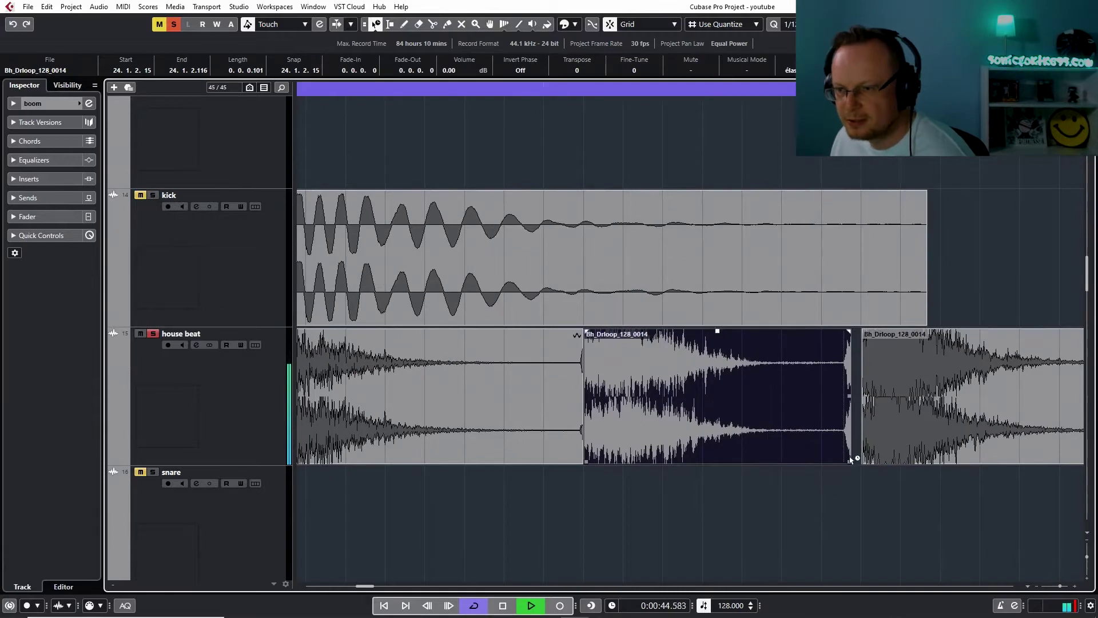
{"action": "left_click_drag", "start_coordinate": [850, 462], "coordinate": [890, 448]}
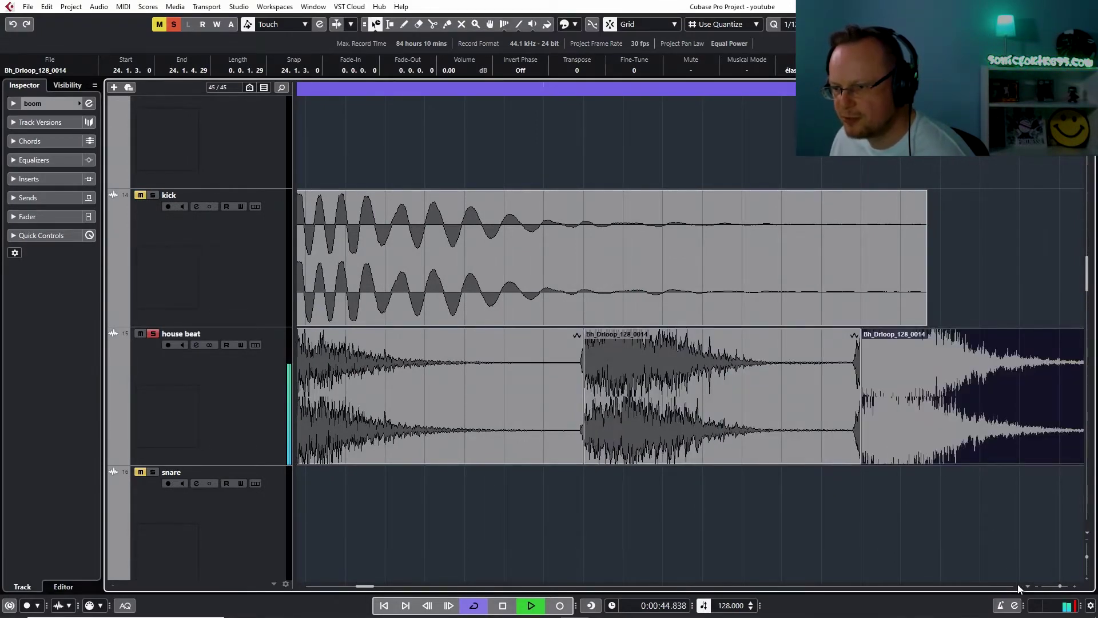
Move the fourth slice of beat 1 to 24.1.4.30 and time-stretch the third slice to end there
{"action": "scroll", "coordinate": [1018, 585], "scroll_direction": "right", "scroll_amount": 10}
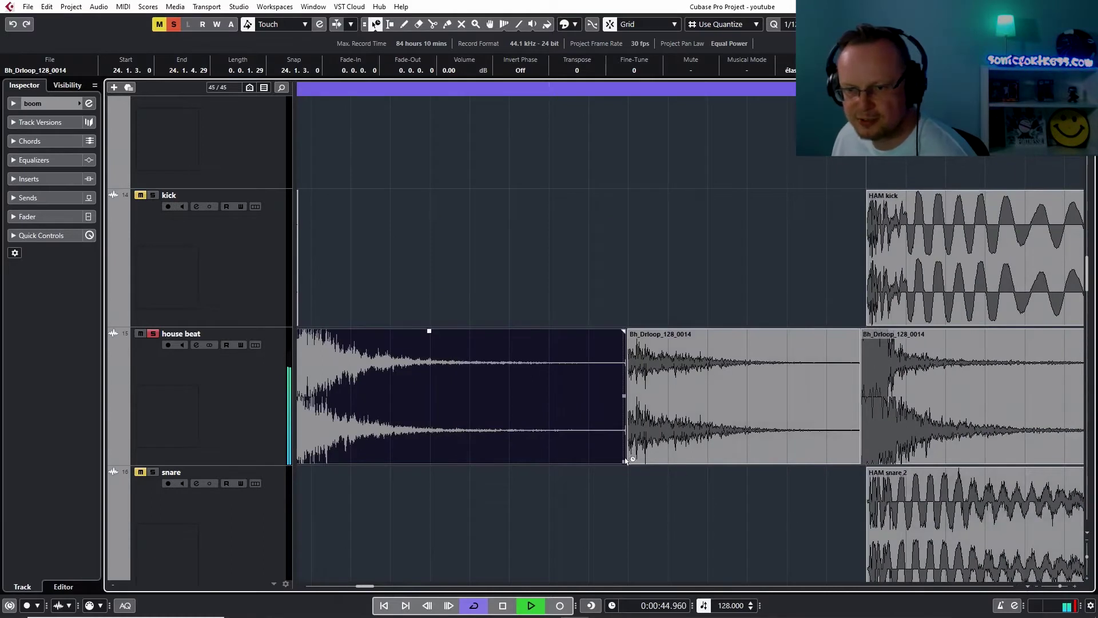
{"action": "left_click_drag", "start_coordinate": [658, 448], "coordinate": [672, 448]}
{"action": "left_click", "coordinate": [615, 457]}
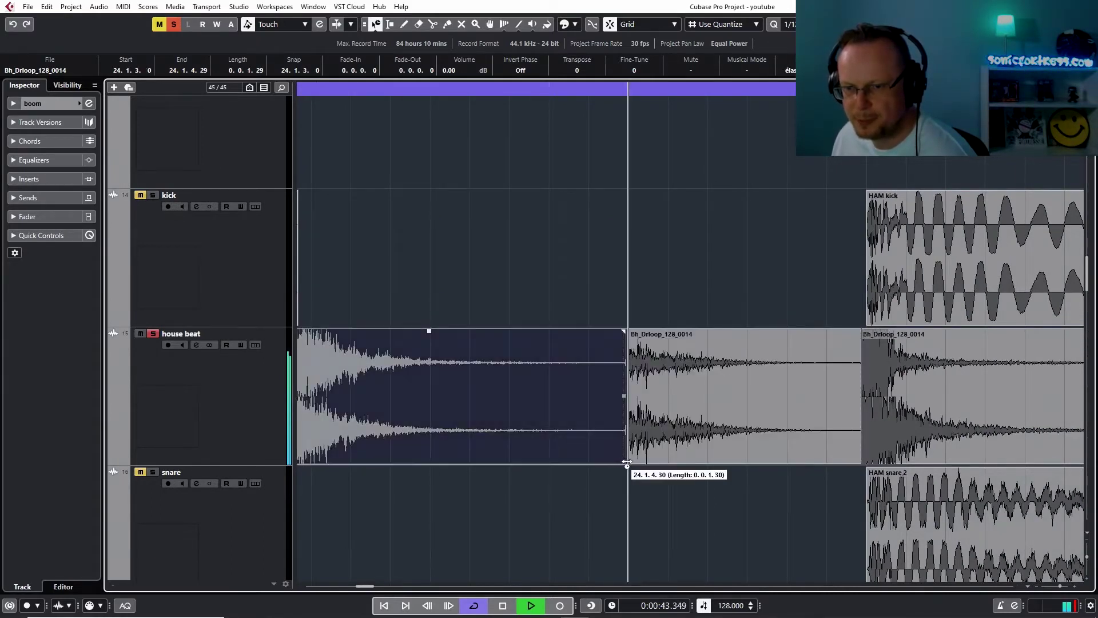
Move the first slice of beat 2 to 24.2.1.0 and time-stretch the last slice of beat 1 up to it
{"action": "left_click", "coordinate": [761, 452]}
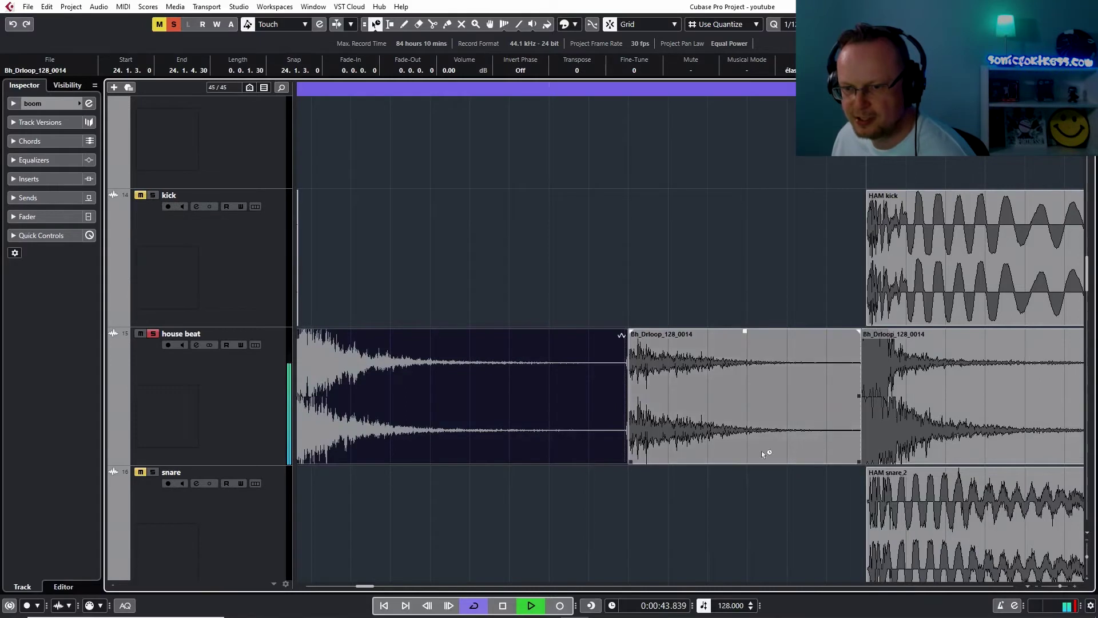
{"action": "left_click", "coordinate": [869, 457]}
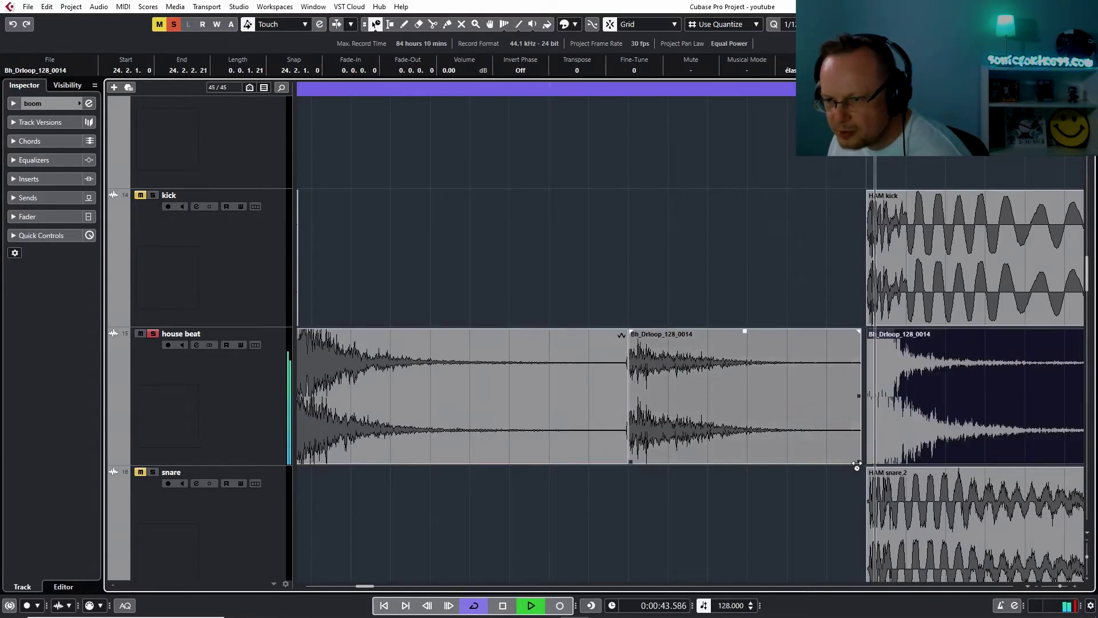
{"action": "left_click_drag", "start_coordinate": [860, 463], "coordinate": [868, 464]}
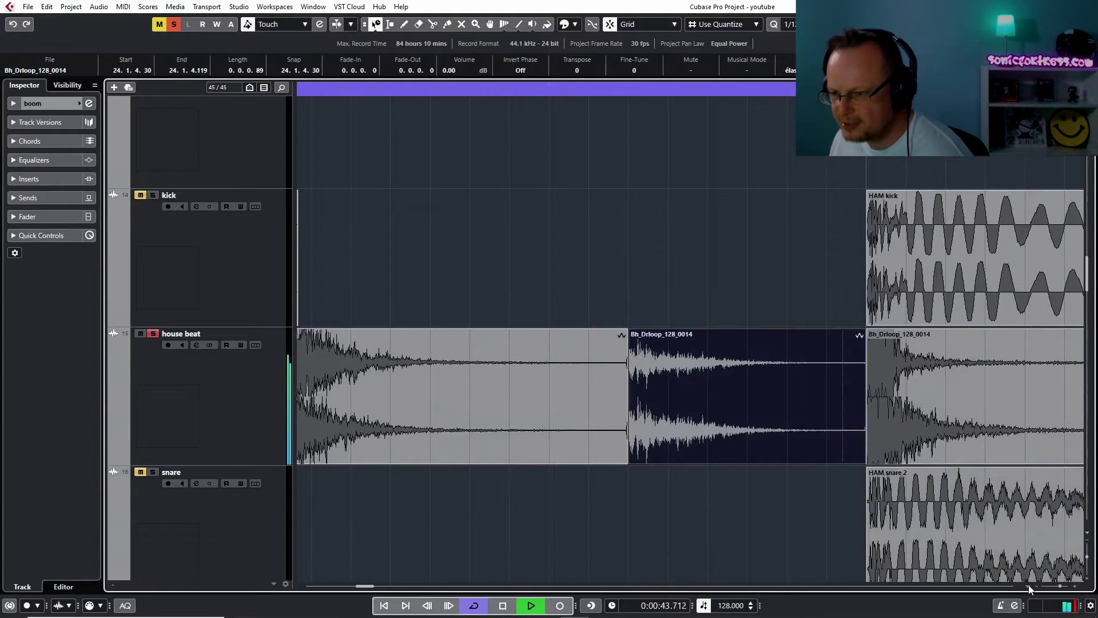
Move the second slice of beat 2 to 24.2.2.30 and time-stretch the first slice of beat 2 to end there
{"action": "scroll", "coordinate": [1018, 590], "scroll_direction": "right", "scroll_amount": 4}
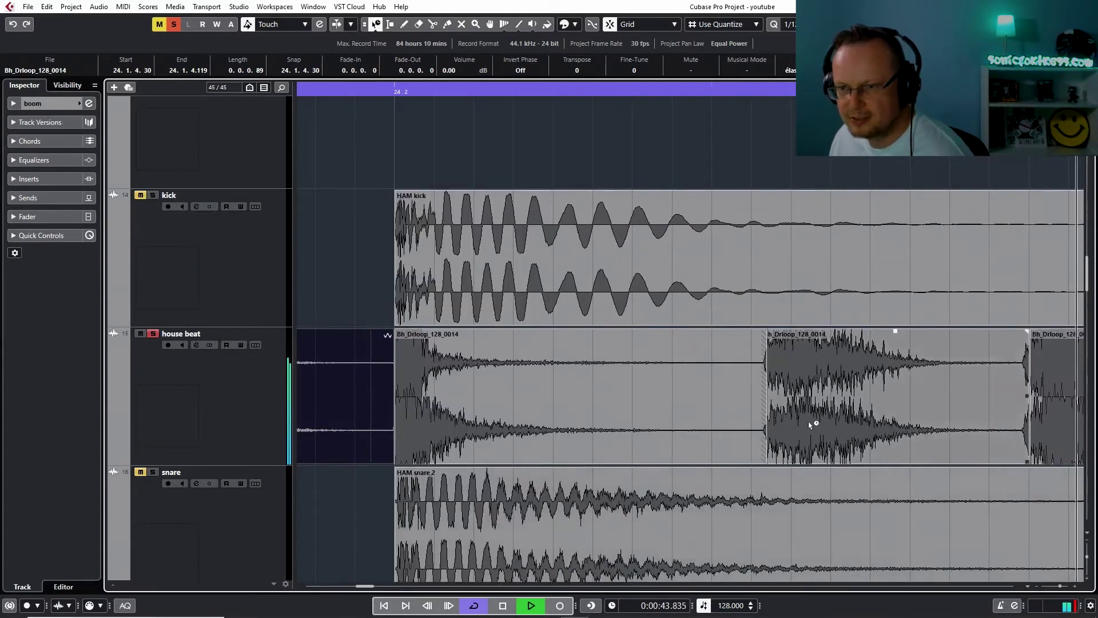
{"action": "left_click", "coordinate": [816, 427]}
{"action": "left_click_drag", "start_coordinate": [815, 426], "coordinate": [826, 425]}
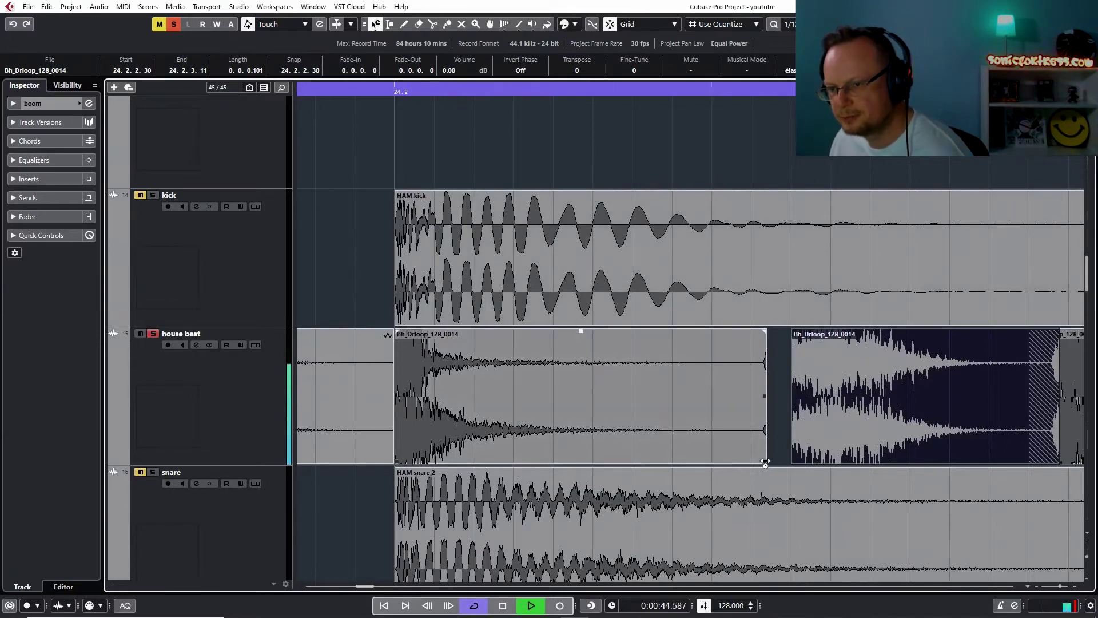
{"action": "left_click_drag", "start_coordinate": [766, 461], "coordinate": [790, 462]}
Move the third house beat slice of beat 3 to start with the snare hit at 24.3.3.0
{"action": "left_click", "coordinate": [1013, 586]}
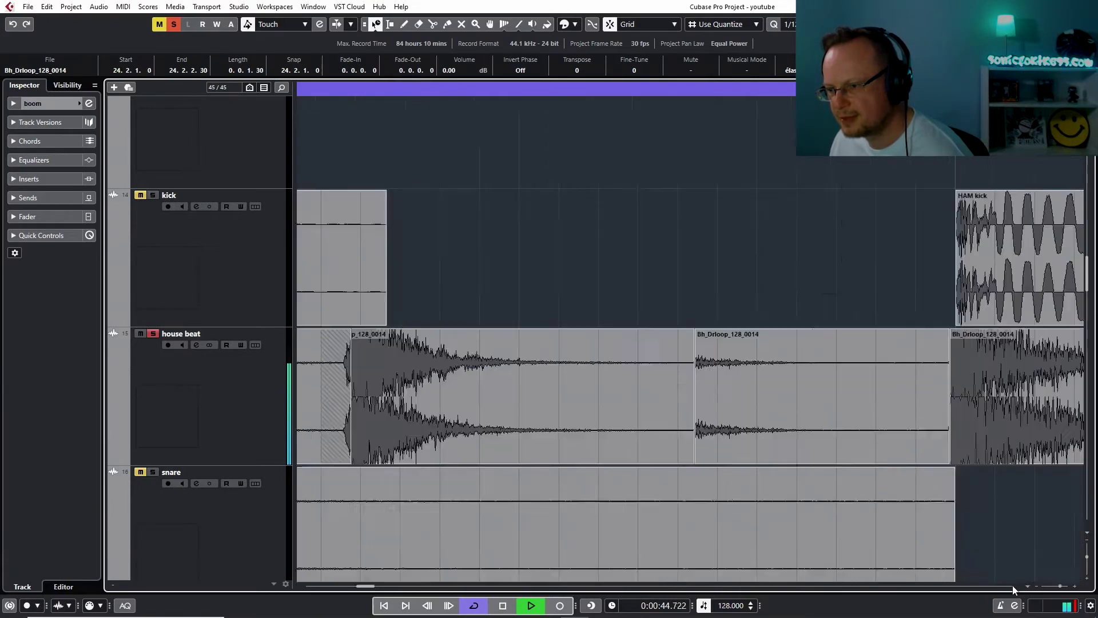
{"action": "left_click", "coordinate": [1013, 587]}
{"action": "left_click", "coordinate": [1013, 586]}
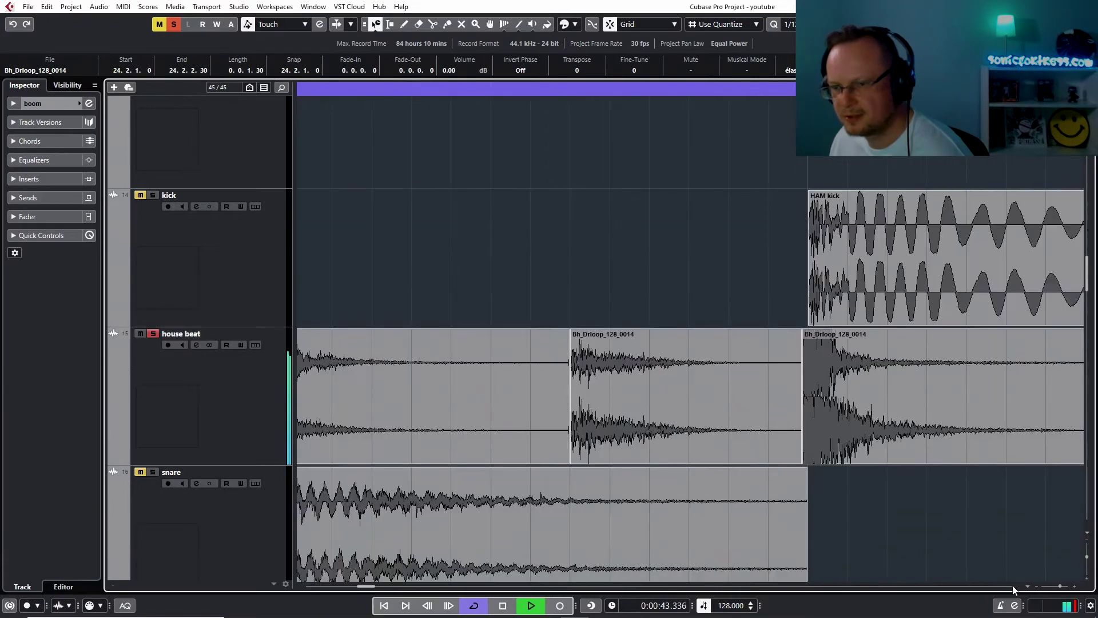
{"action": "left_click", "coordinate": [299, 585]}
{"action": "left_click", "coordinate": [299, 585]}
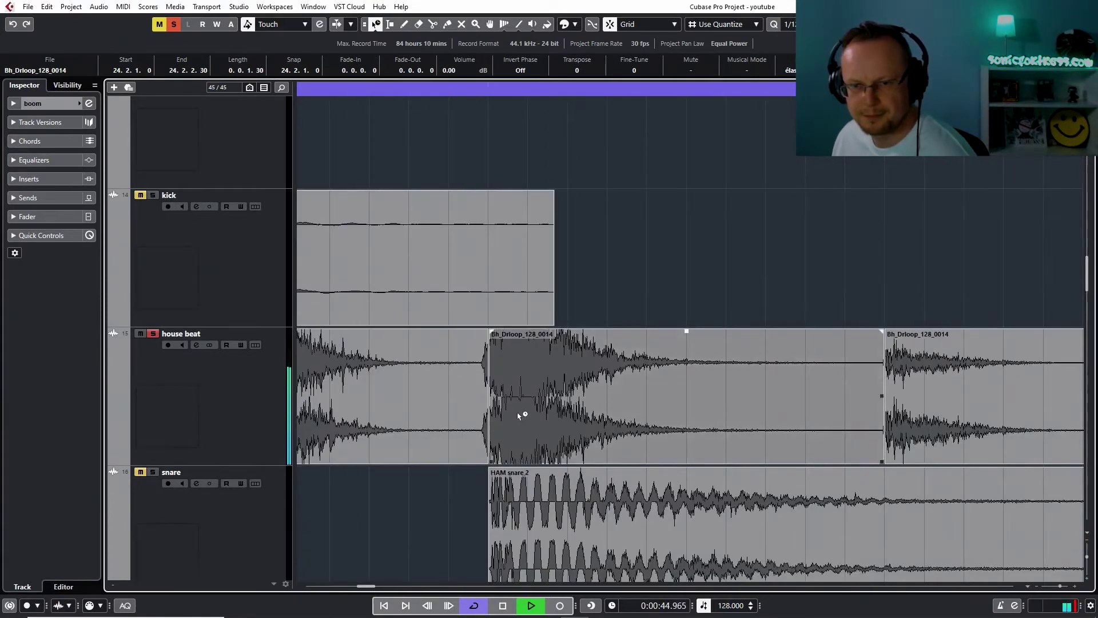
{"action": "mouse_move", "coordinate": [520, 415]}
{"action": "left_mouse_down"}
{"action": "mouse_move", "coordinate": [557, 414]}
{"action": "mouse_move", "coordinate": [528, 414]}
{"action": "left_mouse_up"}
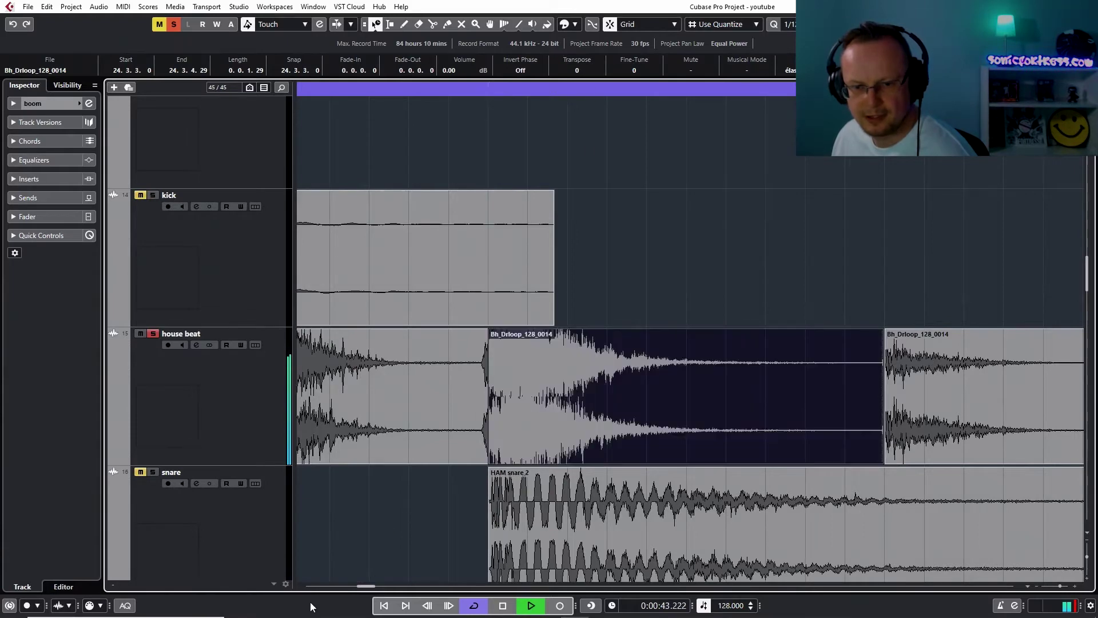
Move the first slice of beat 3 to 24.3.1.0 and time-stretch the last slice of beat 2 to end there
{"action": "left_click", "coordinate": [302, 586]}
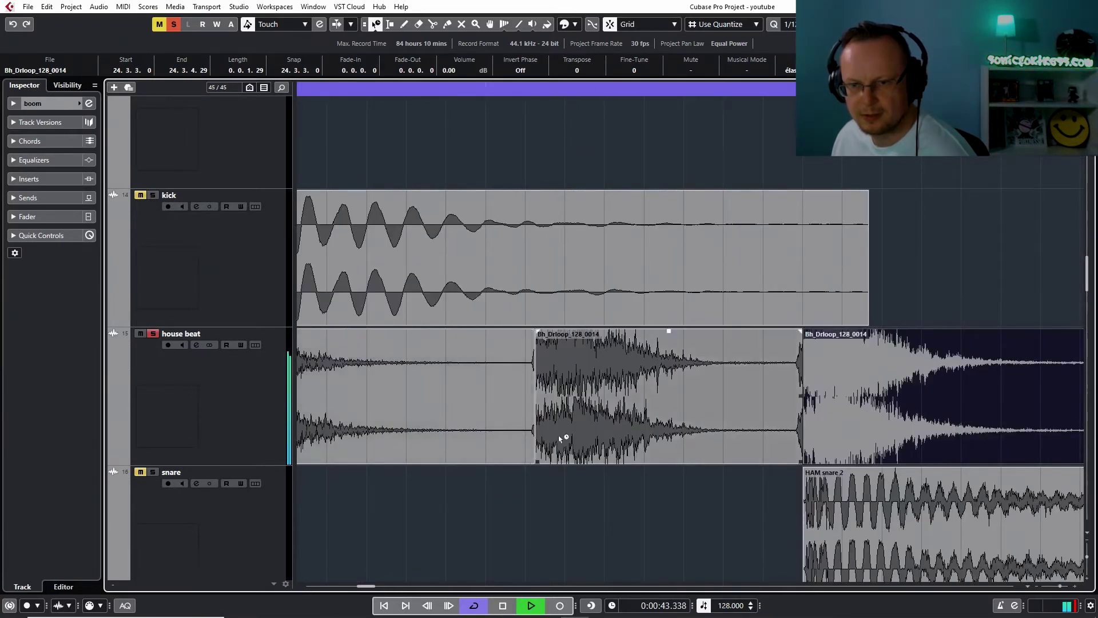
{"action": "left_click", "coordinate": [299, 586]}
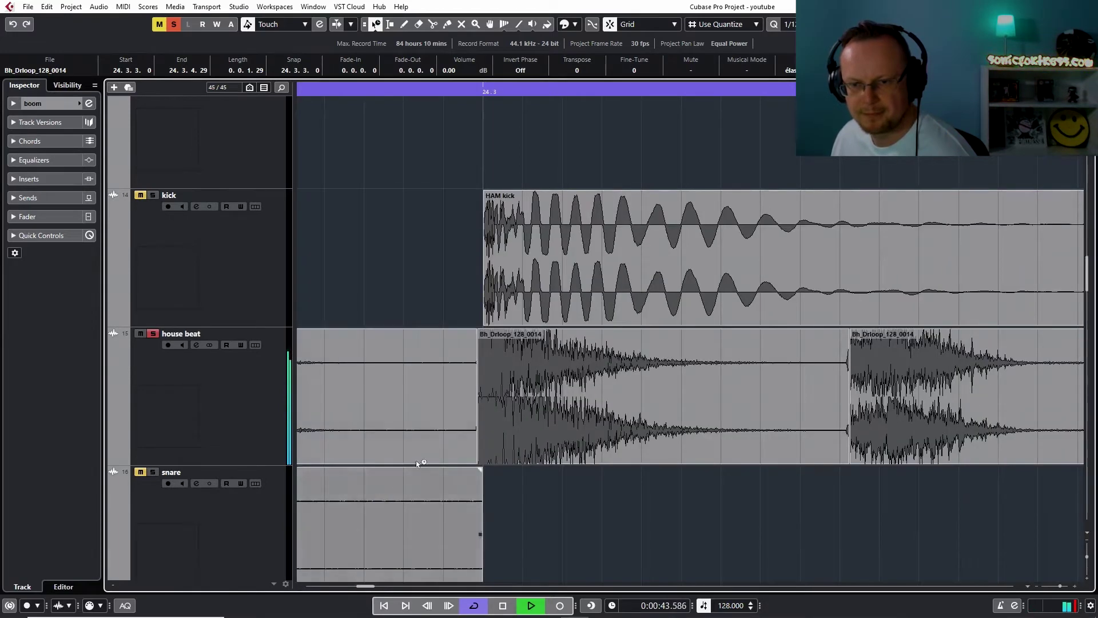
{"action": "left_click_drag", "start_coordinate": [523, 417], "coordinate": [537, 420]}
{"action": "left_click", "coordinate": [440, 471]}
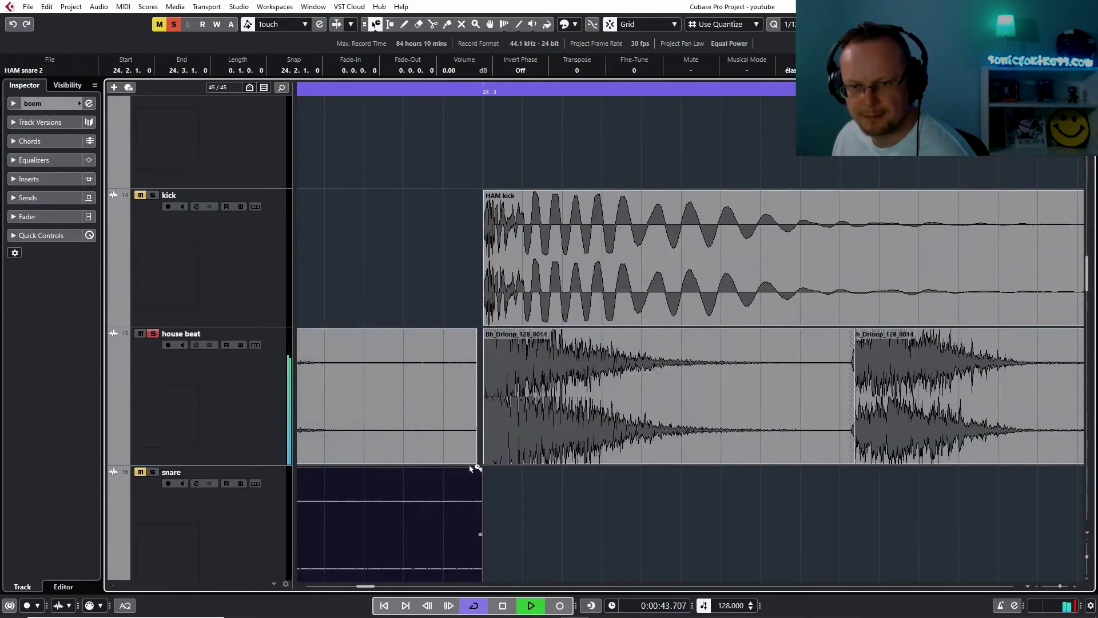
{"action": "left_click", "coordinate": [465, 456]}
{"action": "left_click_drag", "start_coordinate": [475, 461], "coordinate": [483, 462]}
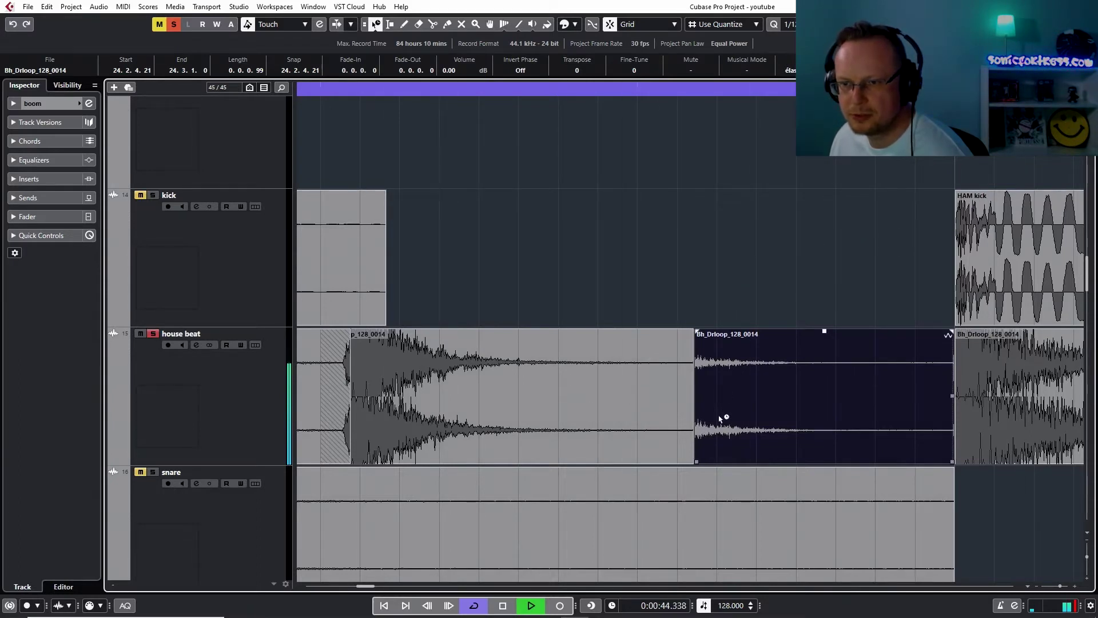
Set the last slice of beat 2 to start at 24.2.4.30 and time-stretch the third slice to meet it
{"action": "mouse_move", "coordinate": [697, 461]}
{"action": "left_mouse_down"}
{"action": "mouse_move", "coordinate": [715, 460]}
{"action": "mouse_move", "coordinate": [664, 458]}
{"action": "mouse_move", "coordinate": [718, 461]}
{"action": "left_mouse_up"}
{"action": "left_click", "coordinate": [299, 588]}
{"action": "left_click", "coordinate": [299, 588]}
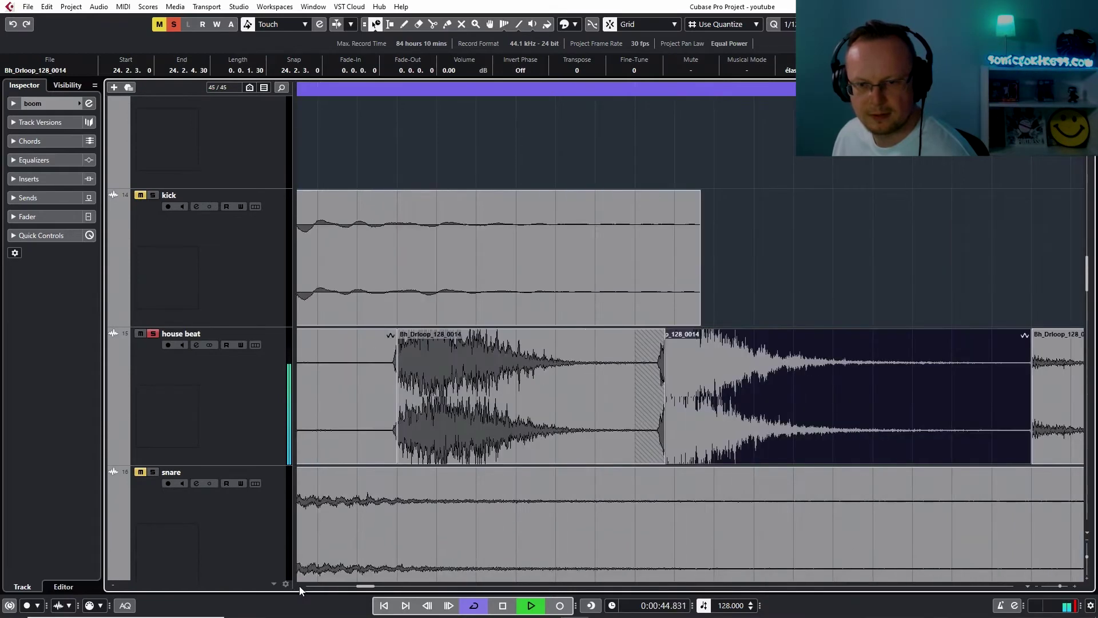
{"action": "left_click", "coordinate": [298, 588]}
Shift the third slice of beat 2 aside, time-stretch the second slice to end at 24.2.3.0, and place the third slice at that position
{"action": "mouse_move", "coordinate": [833, 382]}
{"action": "left_mouse_down"}
{"action": "mouse_move", "coordinate": [877, 386]}
{"action": "mouse_move", "coordinate": [849, 386]}
{"action": "left_mouse_up"}
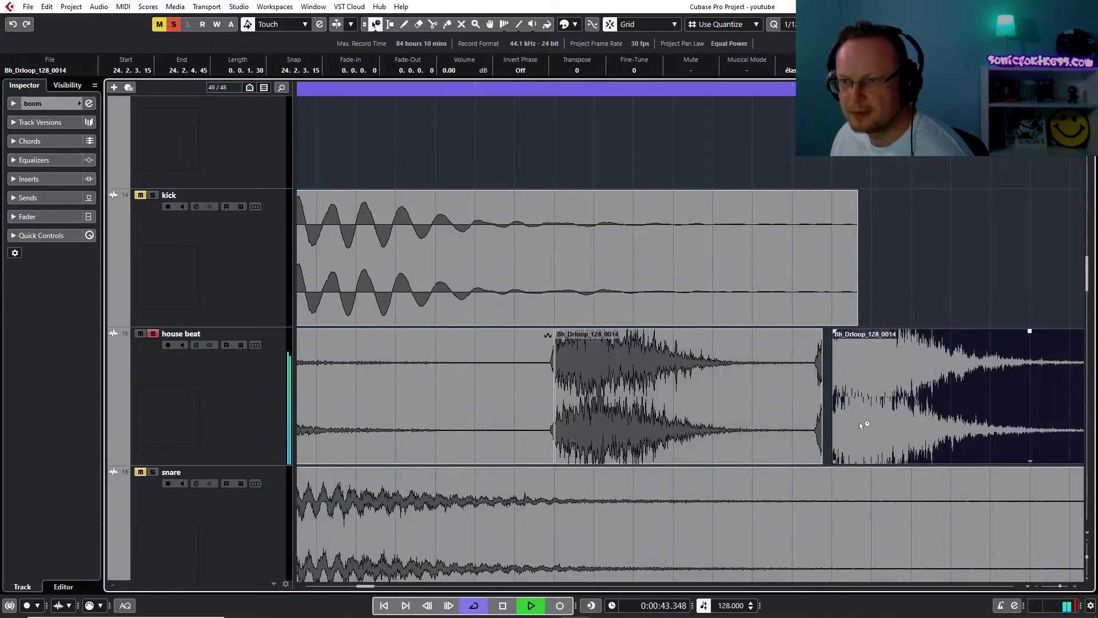
{"action": "left_click", "coordinate": [799, 444]}
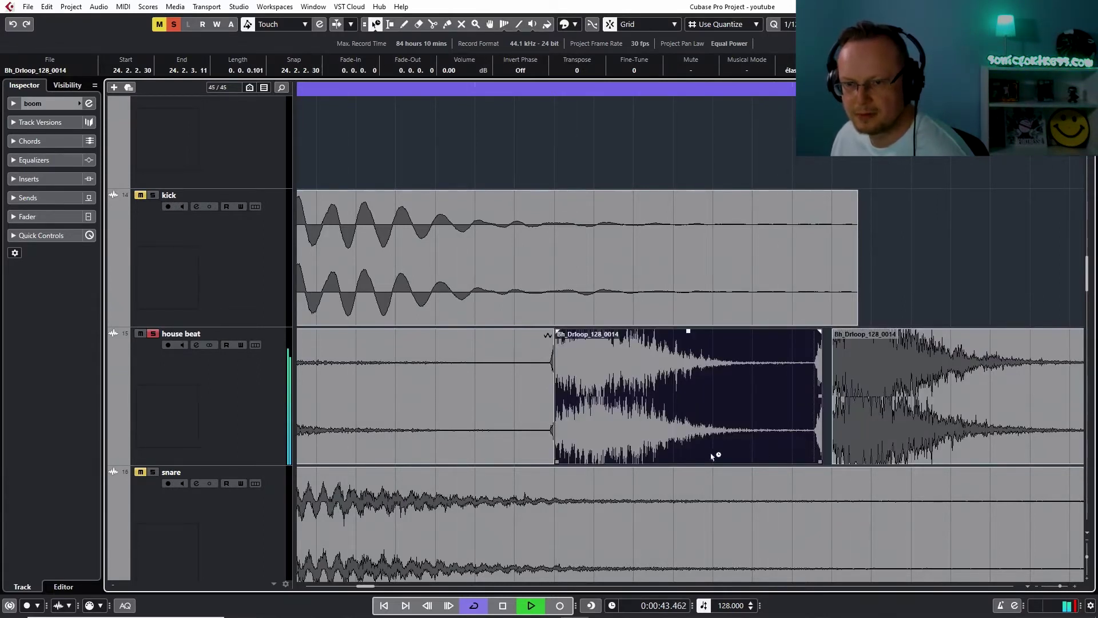
{"action": "mouse_move", "coordinate": [819, 461]}
{"action": "left_mouse_down"}
{"action": "mouse_move", "coordinate": [797, 460]}
{"action": "mouse_move", "coordinate": [853, 452]}
{"action": "mouse_move", "coordinate": [838, 456]}
{"action": "left_mouse_up"}
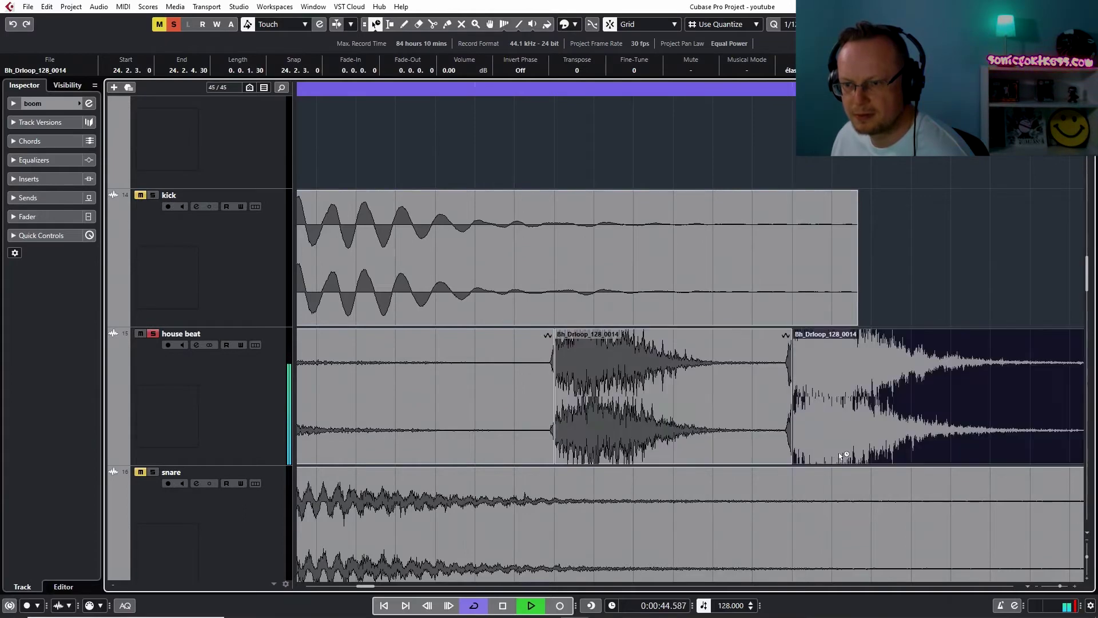
Move the second slice of beat 3 to 24.3.2.30 and time-stretch the first slice of beat 3 up to it
{"action": "left_click", "coordinate": [1019, 587]}
{"action": "left_click", "coordinate": [1019, 587]}
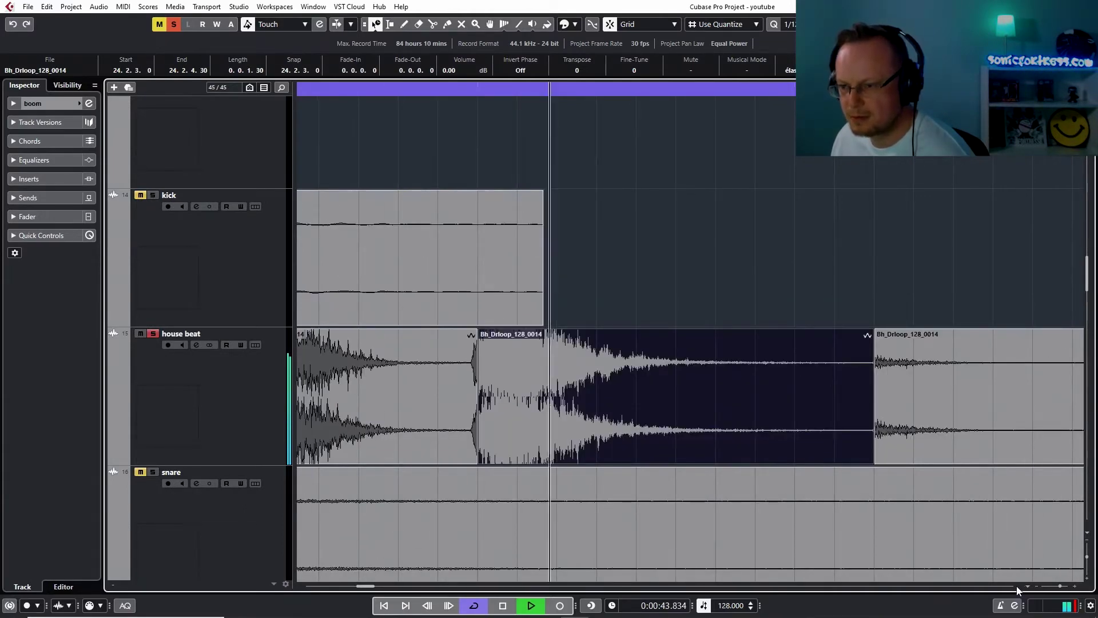
{"action": "left_click", "coordinate": [1018, 587]}
{"action": "left_click", "coordinate": [1017, 587]}
{"action": "left_click", "coordinate": [1018, 587]}
{"action": "left_click", "coordinate": [1018, 587]}
{"action": "left_click", "coordinate": [1018, 587]}
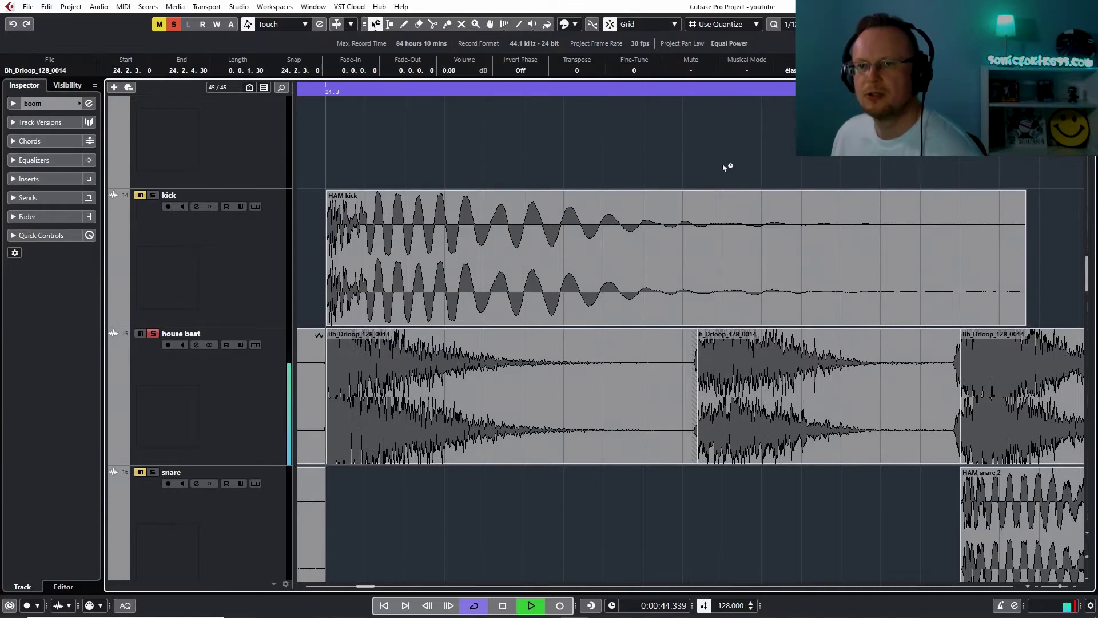
{"action": "left_click_drag", "start_coordinate": [729, 388], "coordinate": [754, 389]}
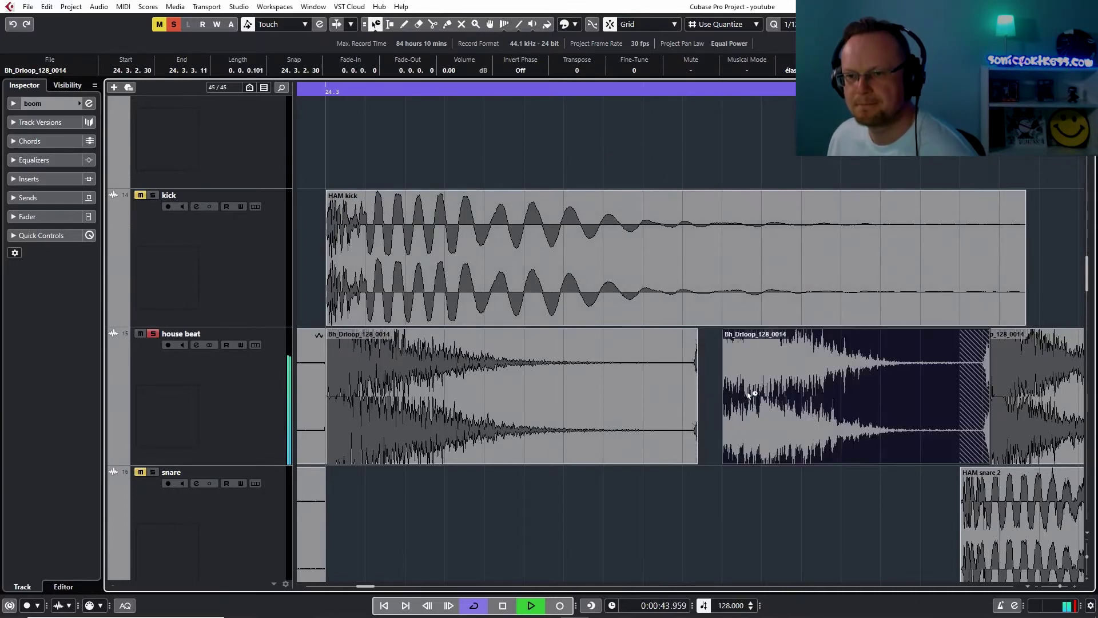
{"action": "left_click", "coordinate": [662, 455]}
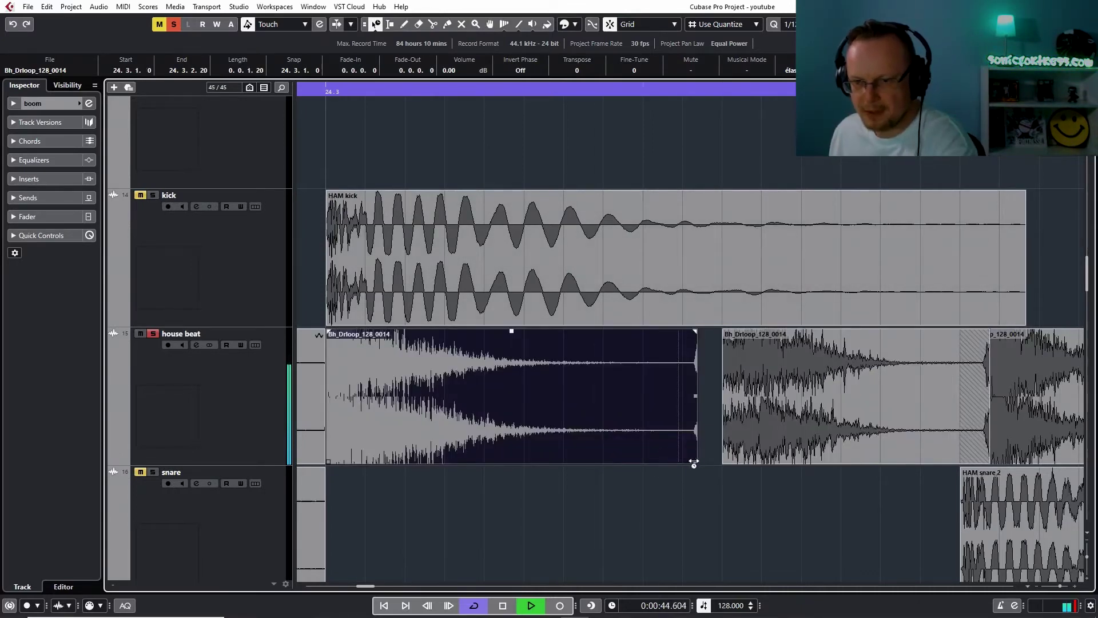
{"action": "left_click_drag", "start_coordinate": [694, 461], "coordinate": [714, 465]}
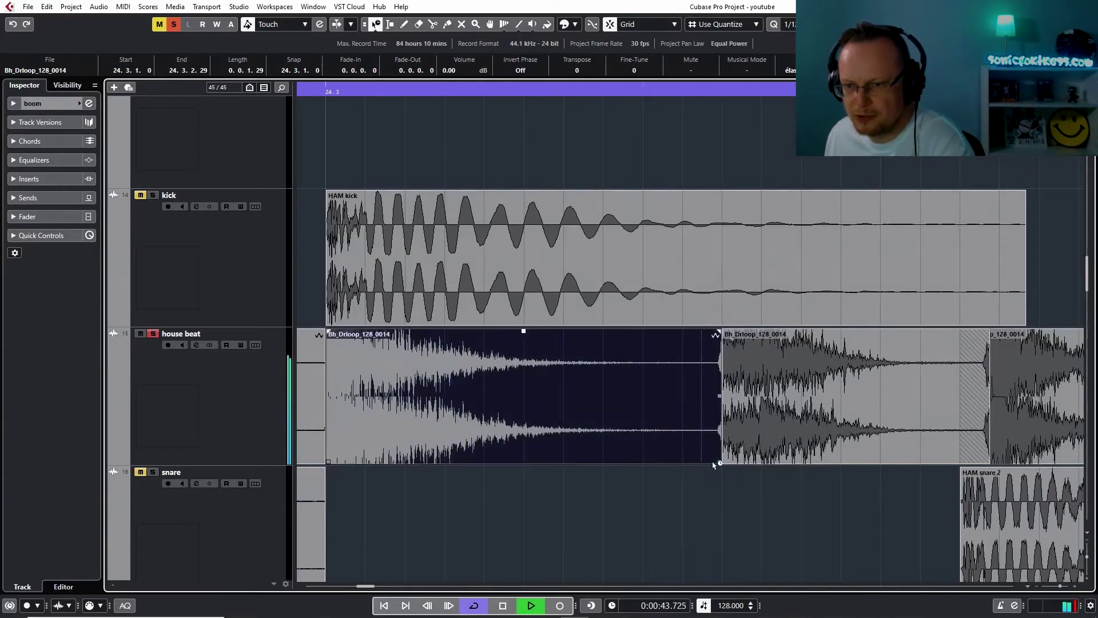
Shift the third slice of beat 3 aside, time-stretch the second slice to end at 24.3.3.0, and place the third slice at that position
{"action": "left_click", "coordinate": [1019, 587]}
{"action": "left_click", "coordinate": [1018, 587]}
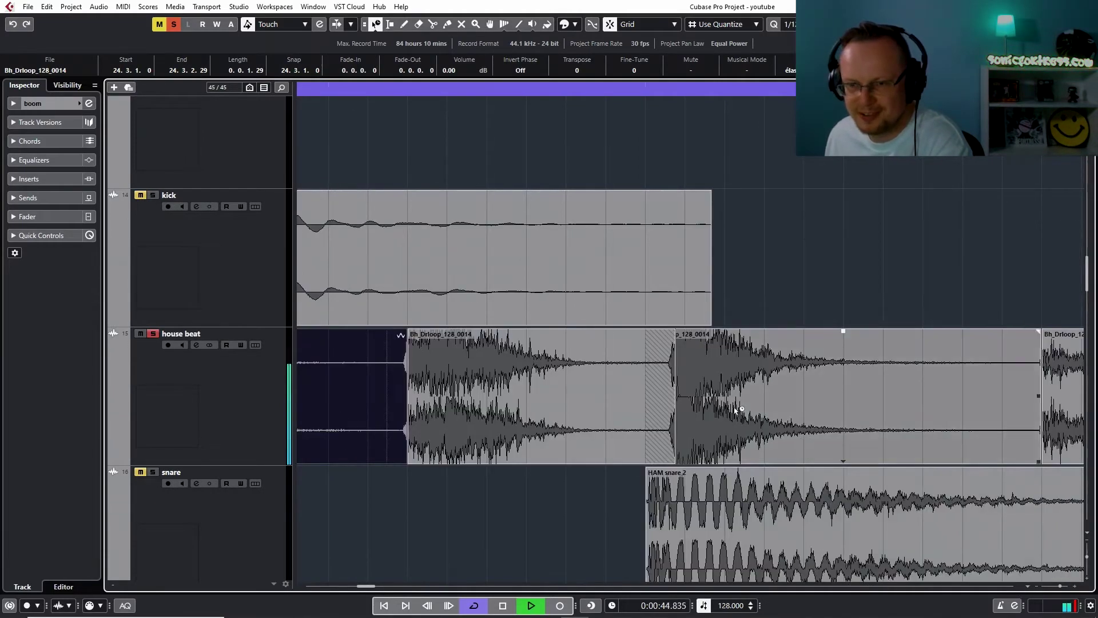
{"action": "left_click_drag", "start_coordinate": [735, 409], "coordinate": [776, 410]}
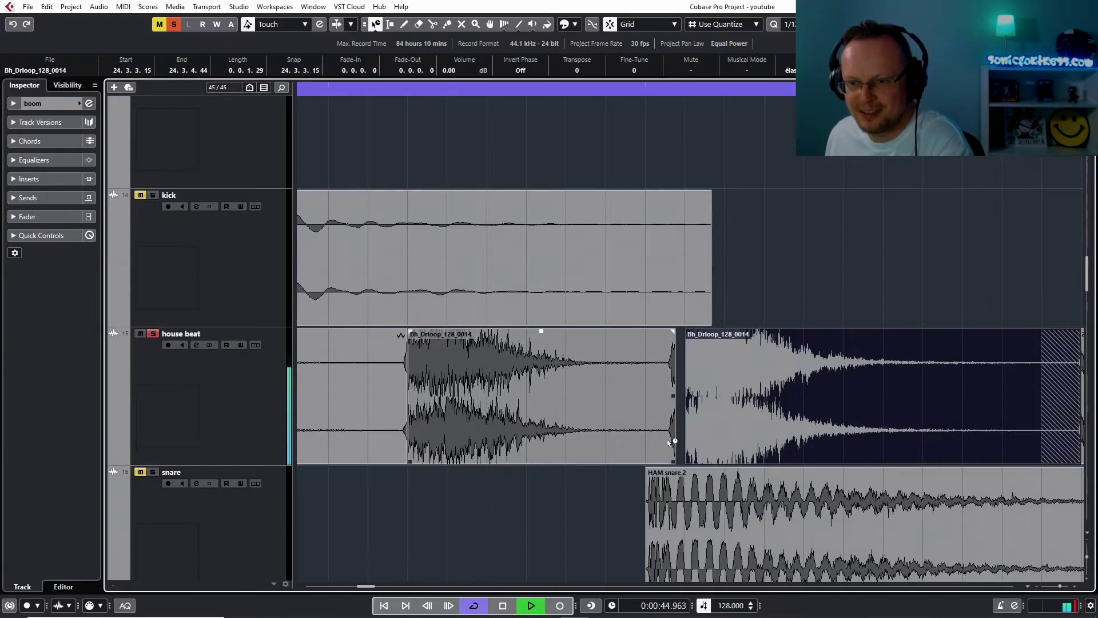
{"action": "left_click", "coordinate": [670, 446]}
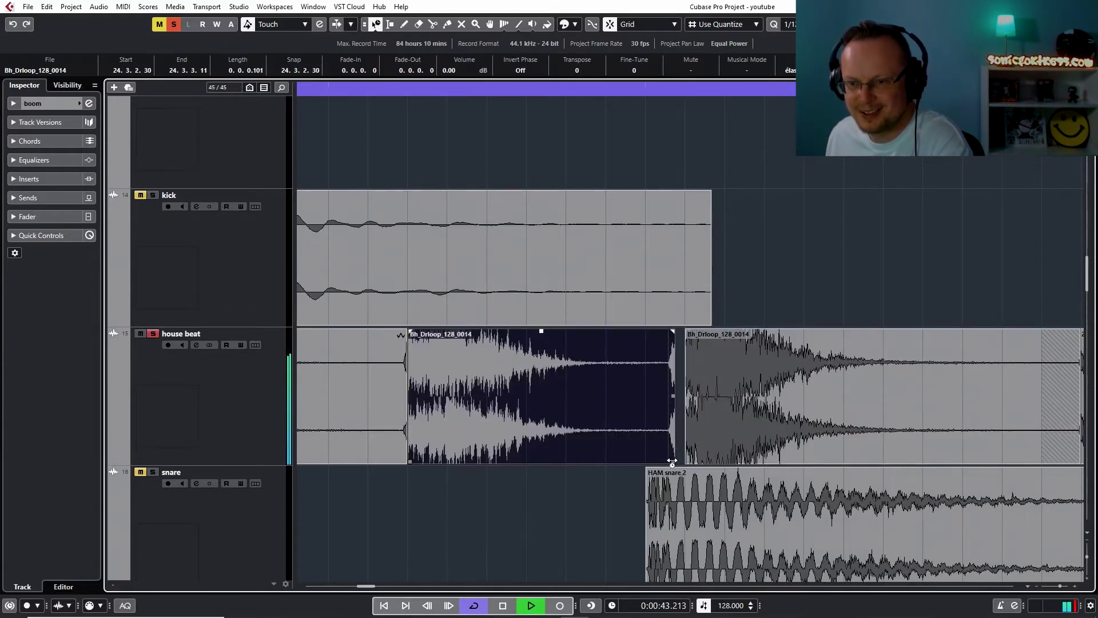
{"action": "mouse_move", "coordinate": [672, 461]}
{"action": "left_mouse_down"}
{"action": "mouse_move", "coordinate": [644, 461]}
{"action": "mouse_move", "coordinate": [665, 446]}
{"action": "left_mouse_up"}
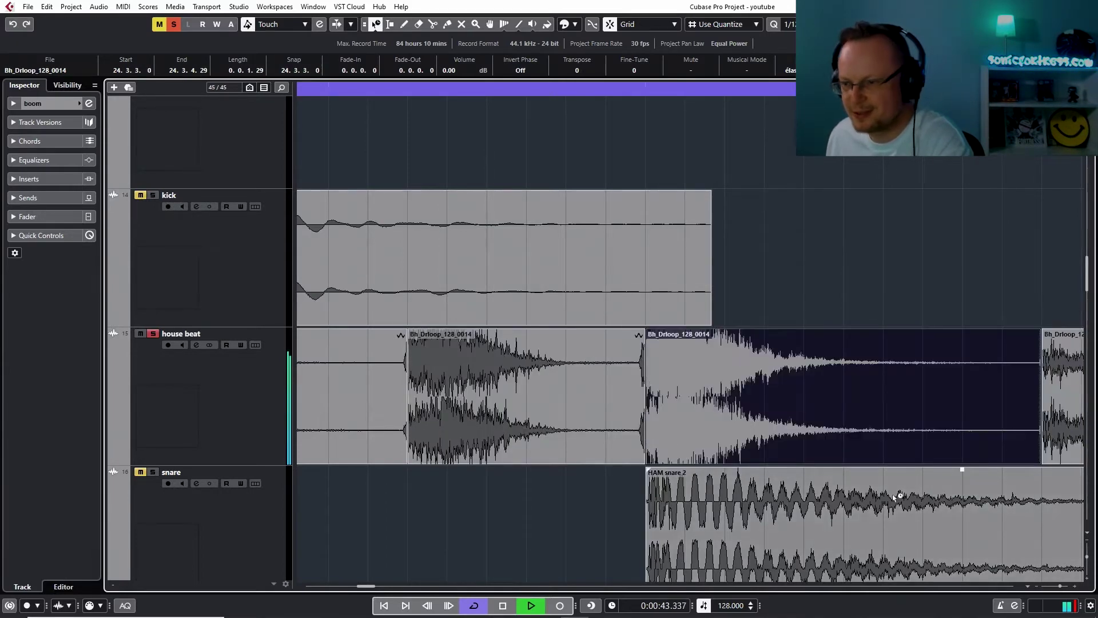
Time-stretch the third slice of beat 3 to end at 24.3.4.30 and align the fourth slice's start with that position
{"action": "left_click", "coordinate": [1019, 587]}
{"action": "left_click", "coordinate": [1016, 587]}
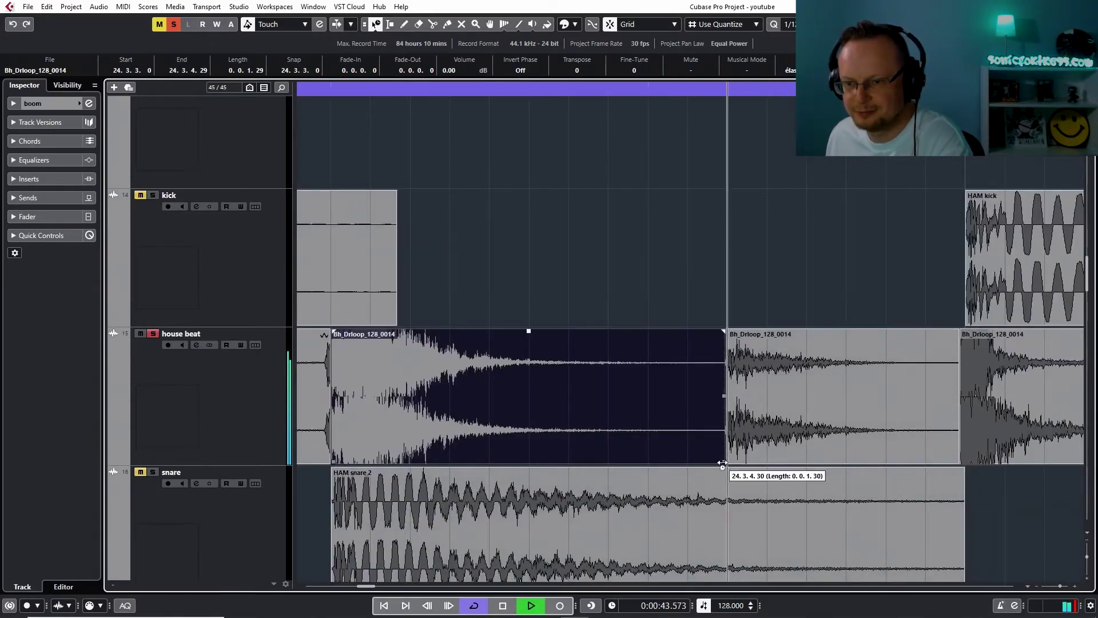
{"action": "left_click_drag", "start_coordinate": [829, 444], "coordinate": [819, 445]}
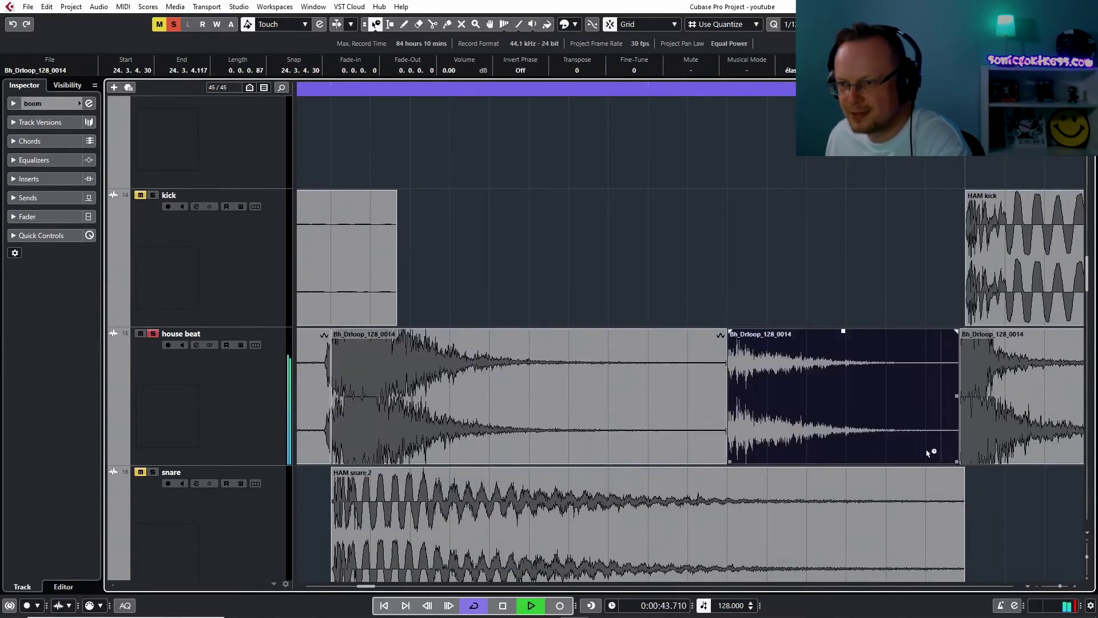
Move the first slice of beat 4 to 24.4.1.0 and time-stretch the last slice of beat 3 to end there
{"action": "left_click_drag", "start_coordinate": [998, 427], "coordinate": [1016, 427]}
{"action": "left_click", "coordinate": [928, 442]}
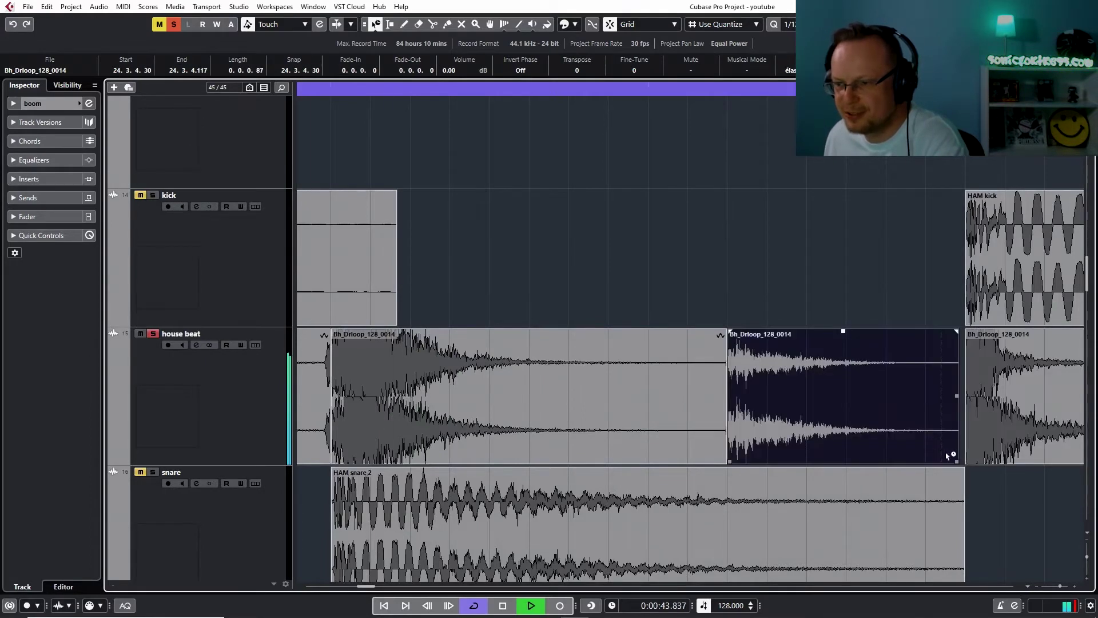
{"action": "left_click_drag", "start_coordinate": [958, 461], "coordinate": [965, 462]}
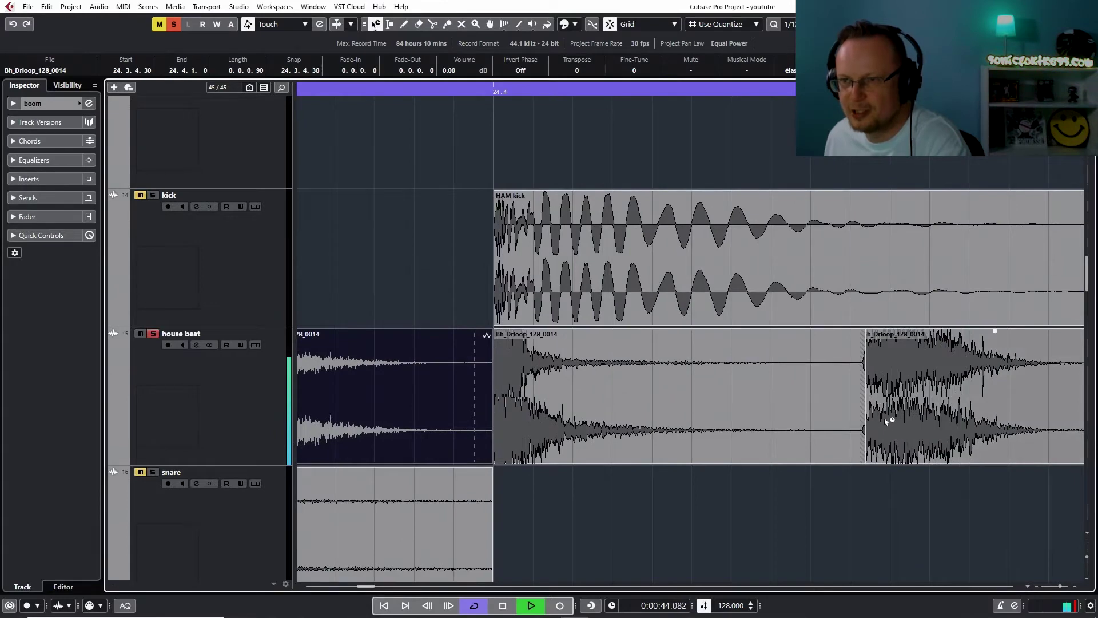
Move the second slice of beat 4 to 24.4.2.30 and time-stretch the first slice of beat 4 up to it
{"action": "left_click", "coordinate": [848, 403]}
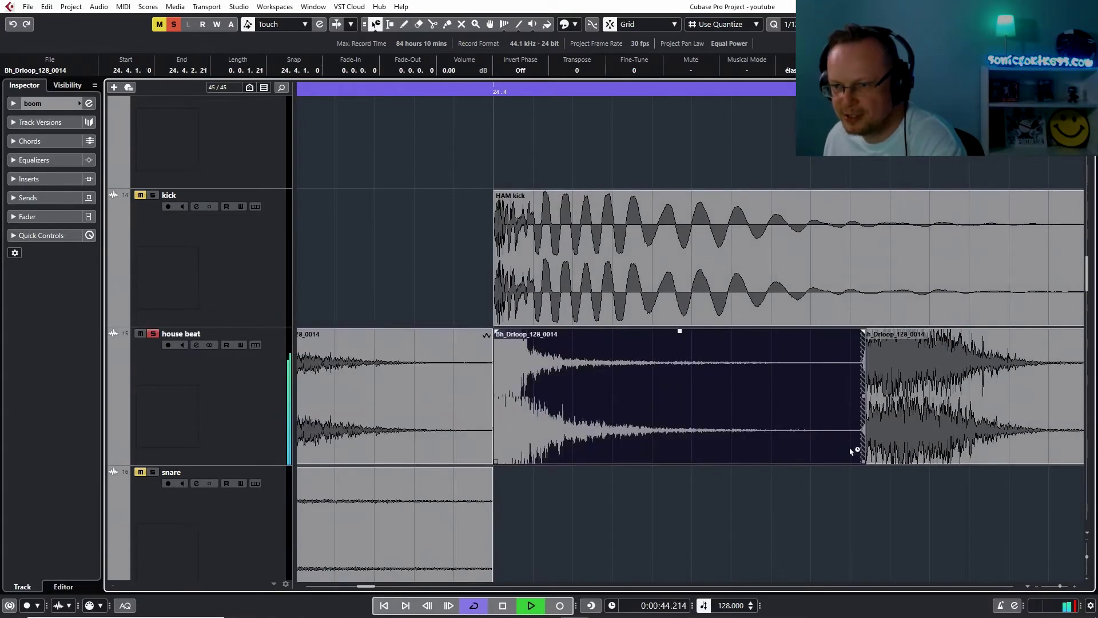
{"action": "left_click_drag", "start_coordinate": [903, 447], "coordinate": [925, 445]}
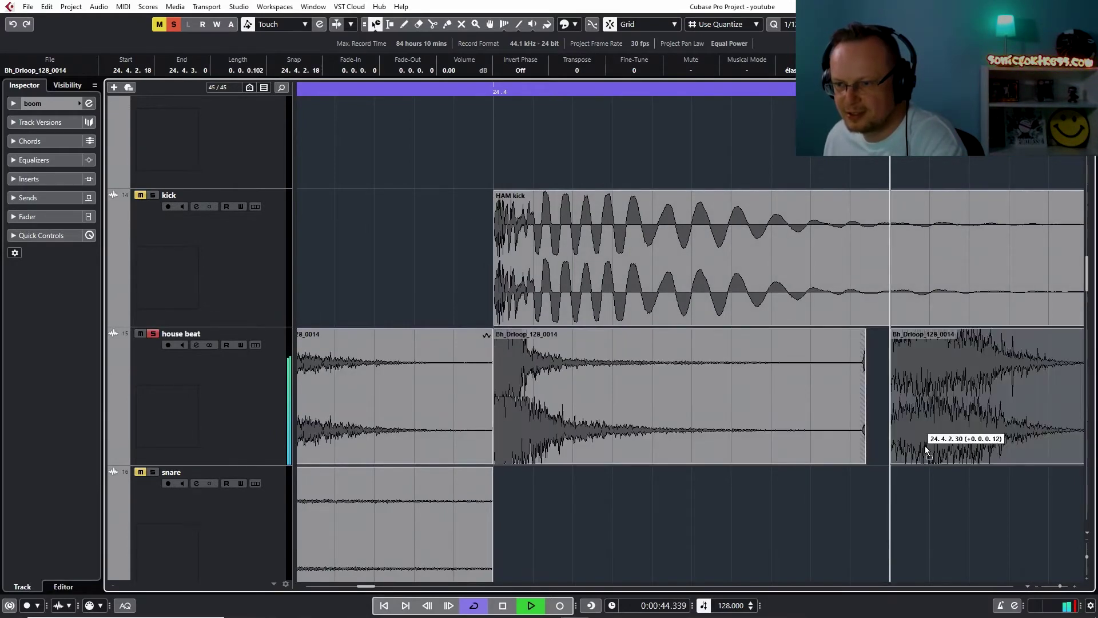
{"action": "left_click_drag", "start_coordinate": [865, 463], "coordinate": [886, 464]}
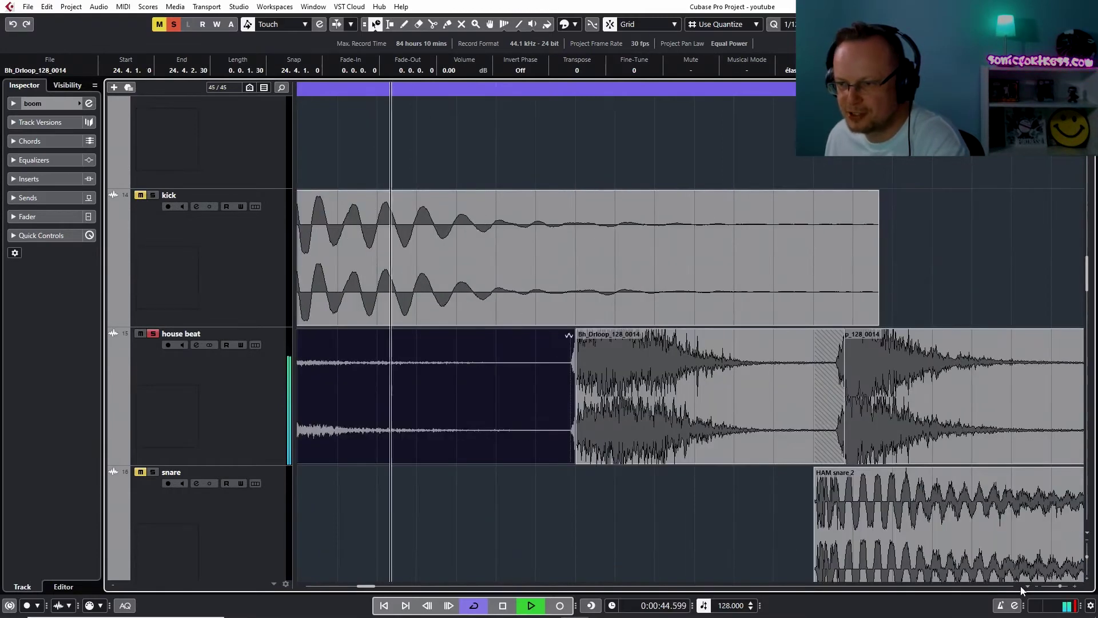
Time-stretch the second slice of beat 4 to end at 24.4.3.0 and align the third slice's start with that position
{"action": "left_click", "coordinate": [834, 447]}
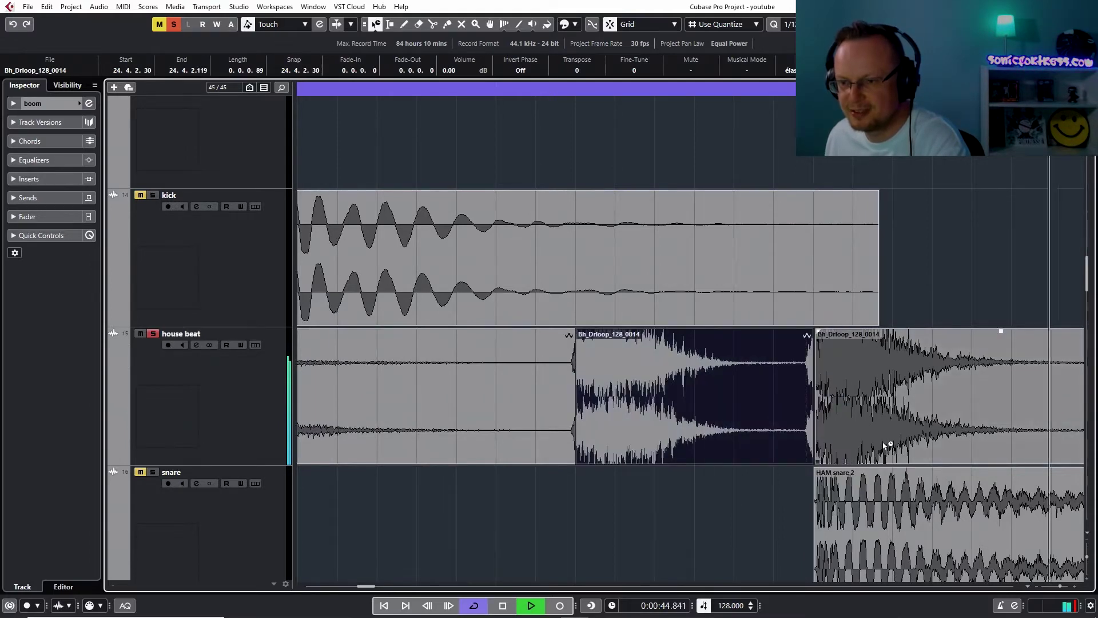
{"action": "left_click", "coordinate": [857, 444]}
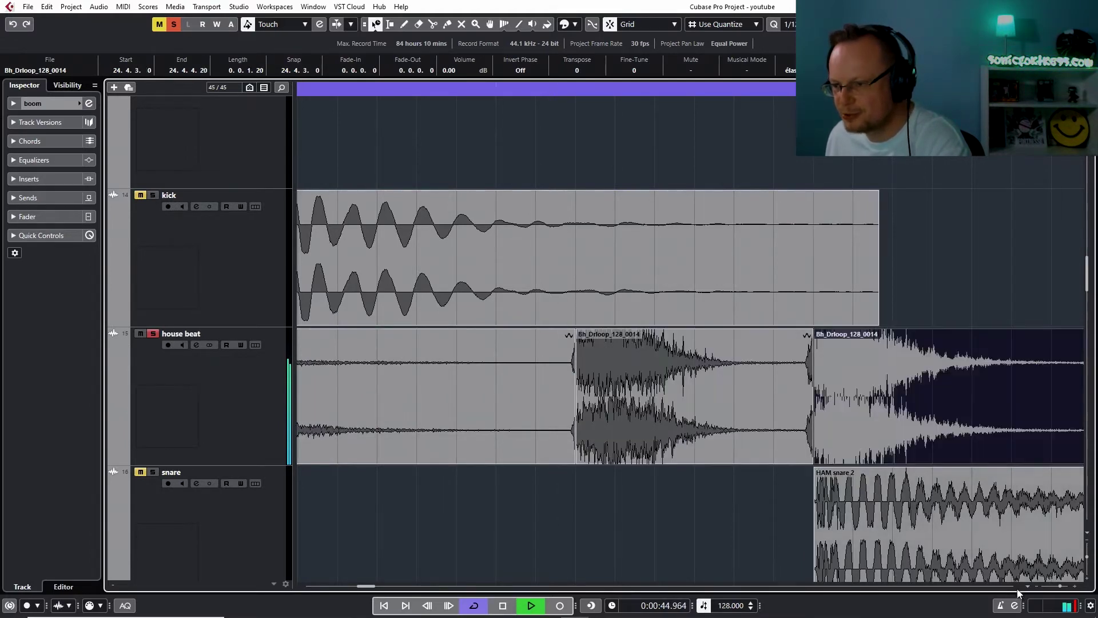
Time-stretch the last slice of beat 4 to start at 24.4.4.30 and stretch the third slice to end there
{"action": "left_click", "coordinate": [1018, 587]}
{"action": "left_click", "coordinate": [1018, 587]}
{"action": "left_click", "coordinate": [1018, 587]}
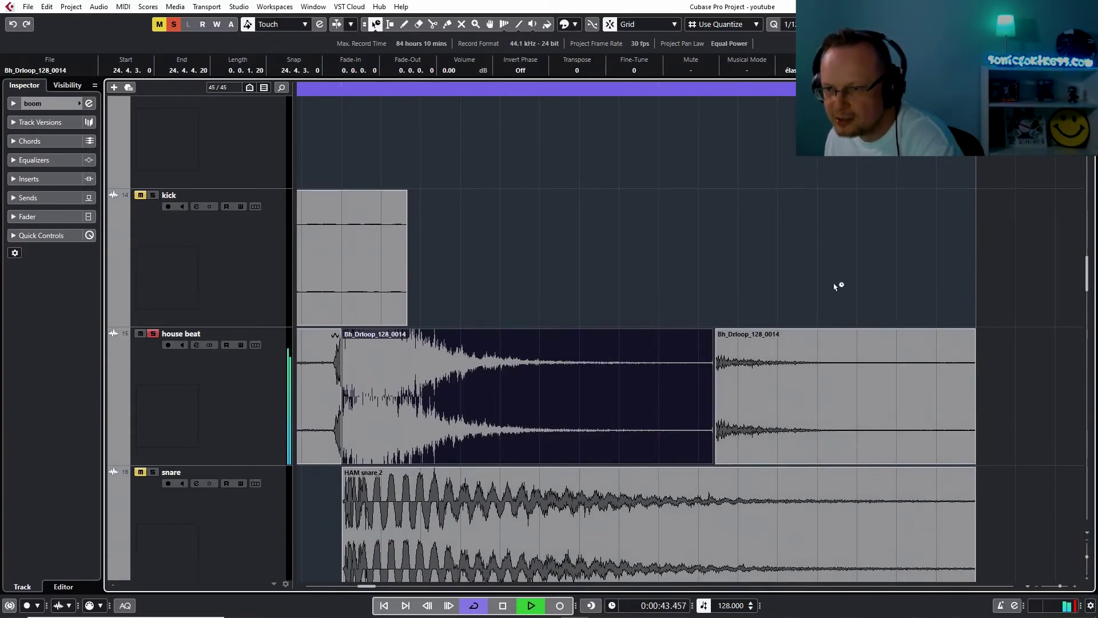
{"action": "left_click", "coordinate": [756, 415]}
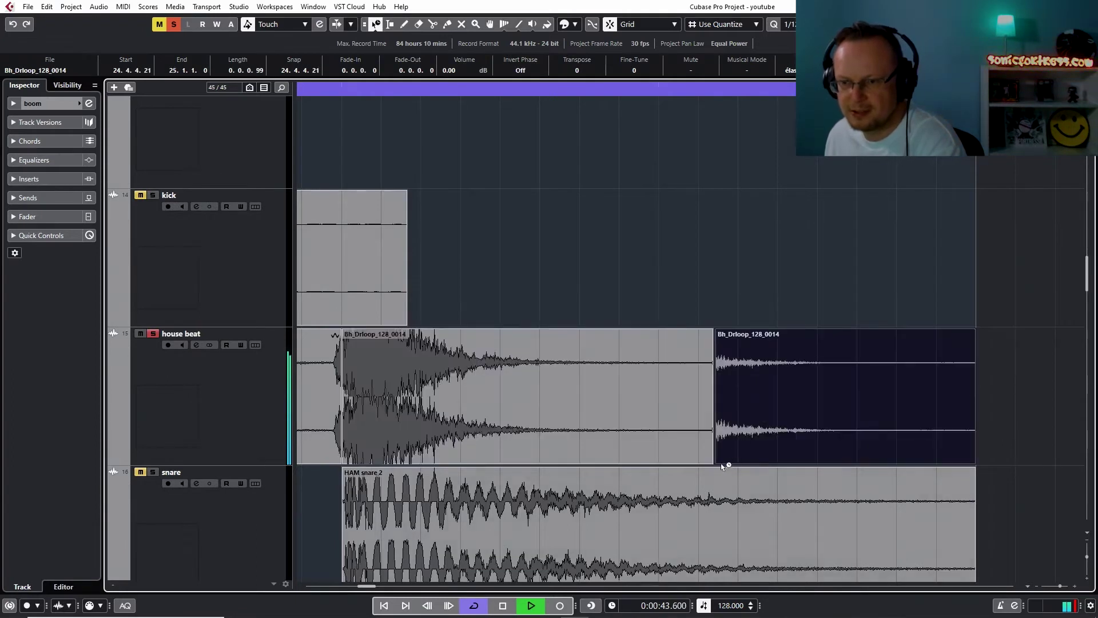
{"action": "left_click_drag", "start_coordinate": [718, 461], "coordinate": [737, 462]}
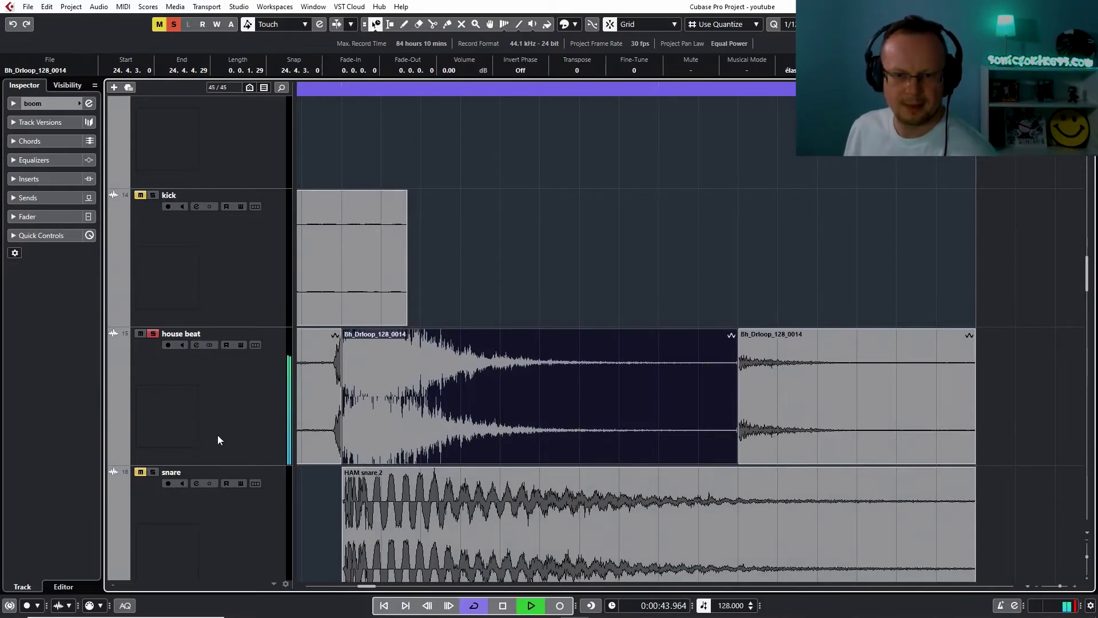
Solo the snare together with the house beat, and clear all solos so every track plays
{"action": "left_click", "coordinate": [156, 474]}
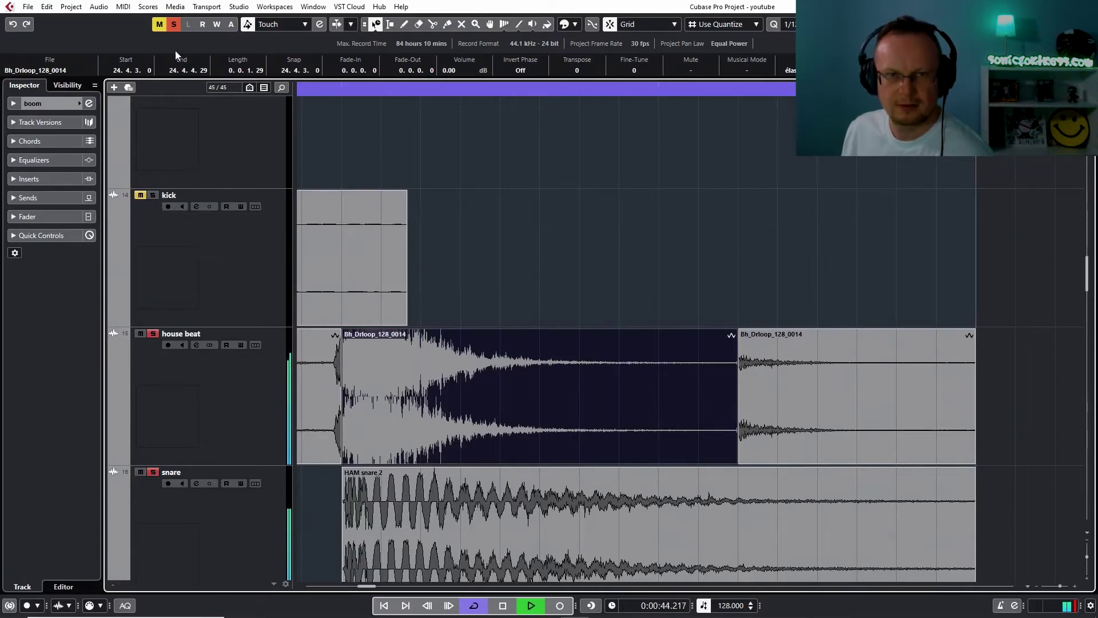
{"action": "left_click", "coordinate": [174, 23]}
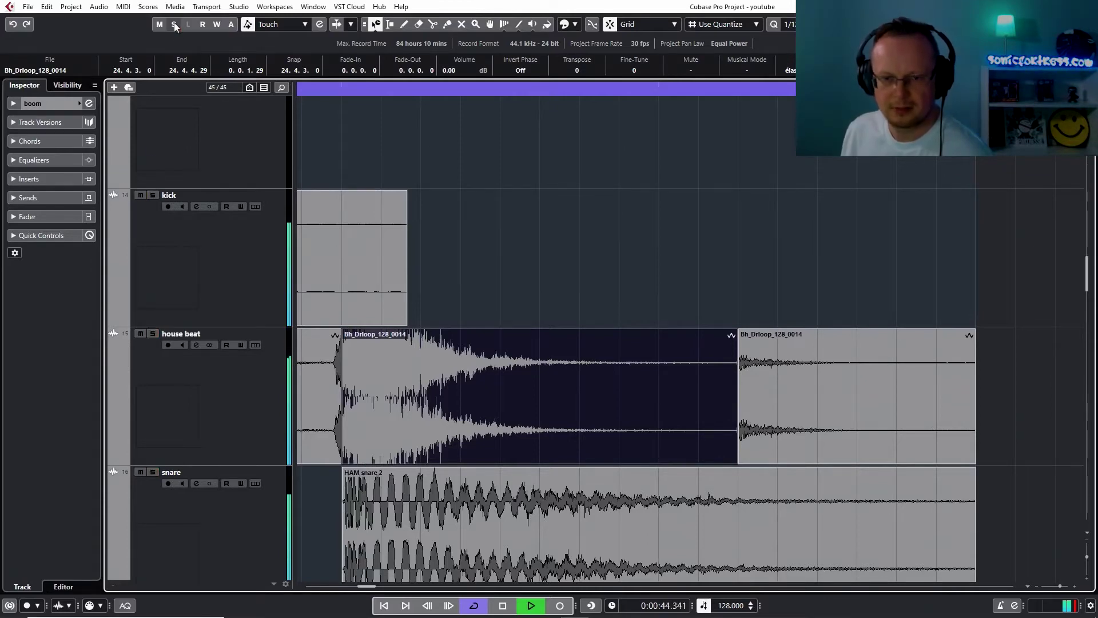
Glue all the stretched house beat slices in bar 24 into a single part
{"action": "left_click", "coordinate": [1037, 587]}
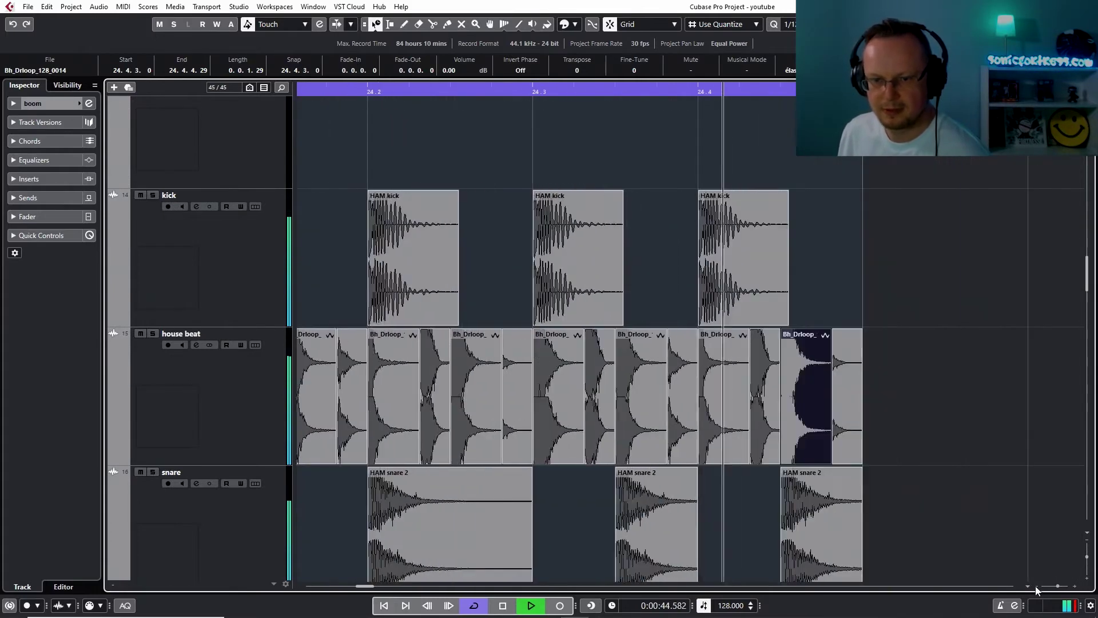
{"action": "left_click", "coordinate": [1036, 587]}
{"action": "key", "text": "1"}
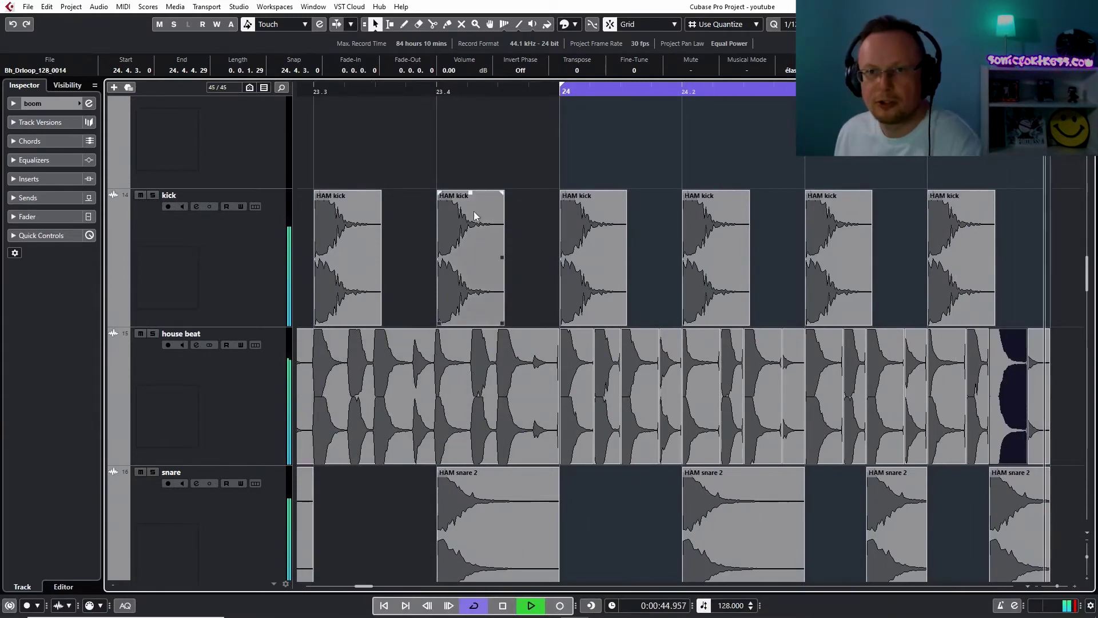
{"action": "left_click", "coordinate": [446, 24]}
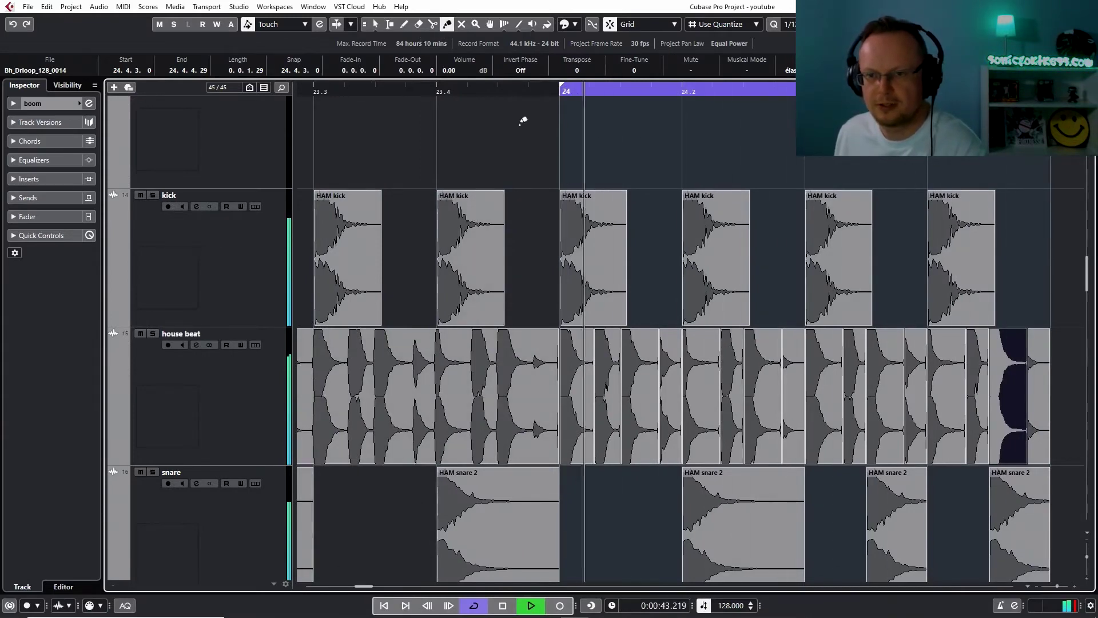
{"action": "left_click", "coordinate": [579, 367]}
{"action": "left_click", "coordinate": [580, 368]}
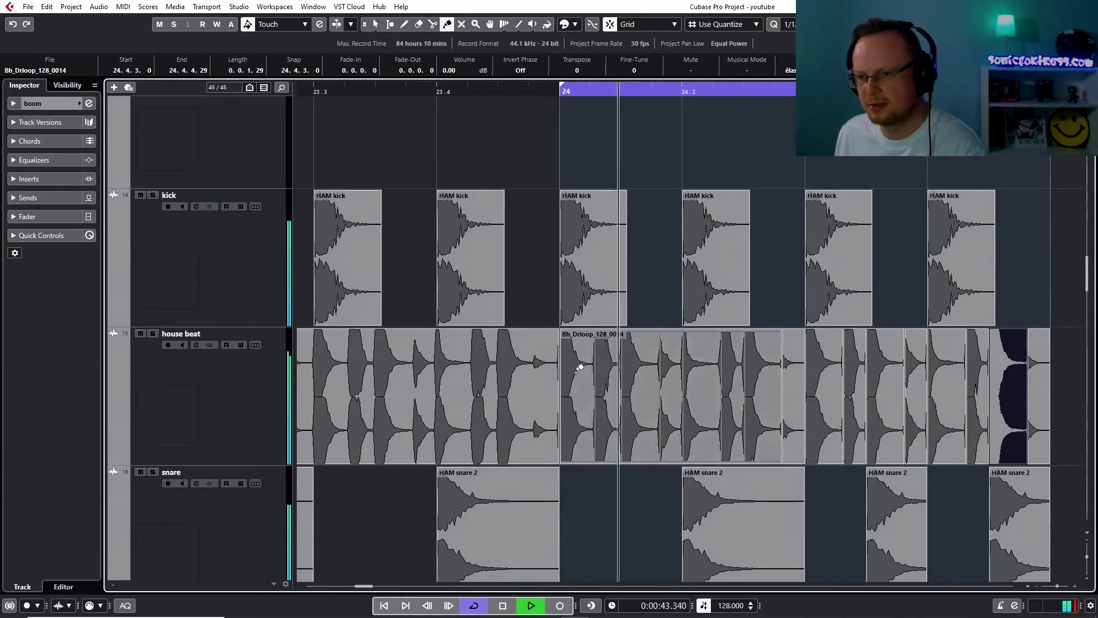
{"action": "left_click", "coordinate": [579, 367]}
{"action": "left_click", "coordinate": [579, 367]}
{"action": "left_click", "coordinate": [579, 368]}
{"action": "left_click", "coordinate": [580, 367]}
{"action": "left_click", "coordinate": [579, 367]}
{"action": "left_click", "coordinate": [579, 368]}
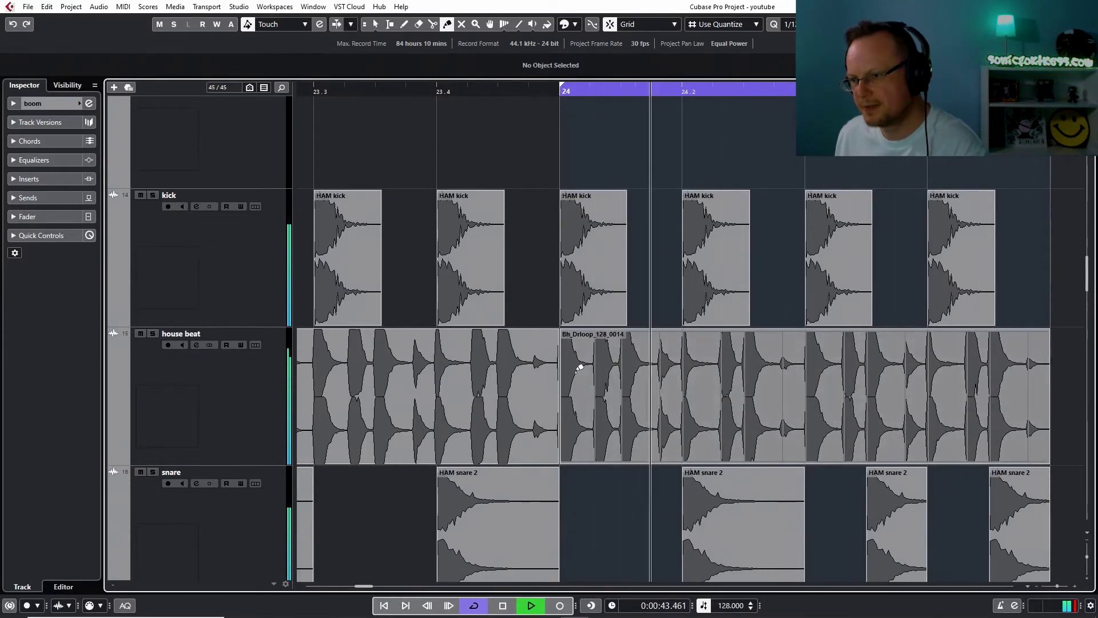
Try to colour the glued house beat part red
{"action": "left_click", "coordinate": [575, 24]}
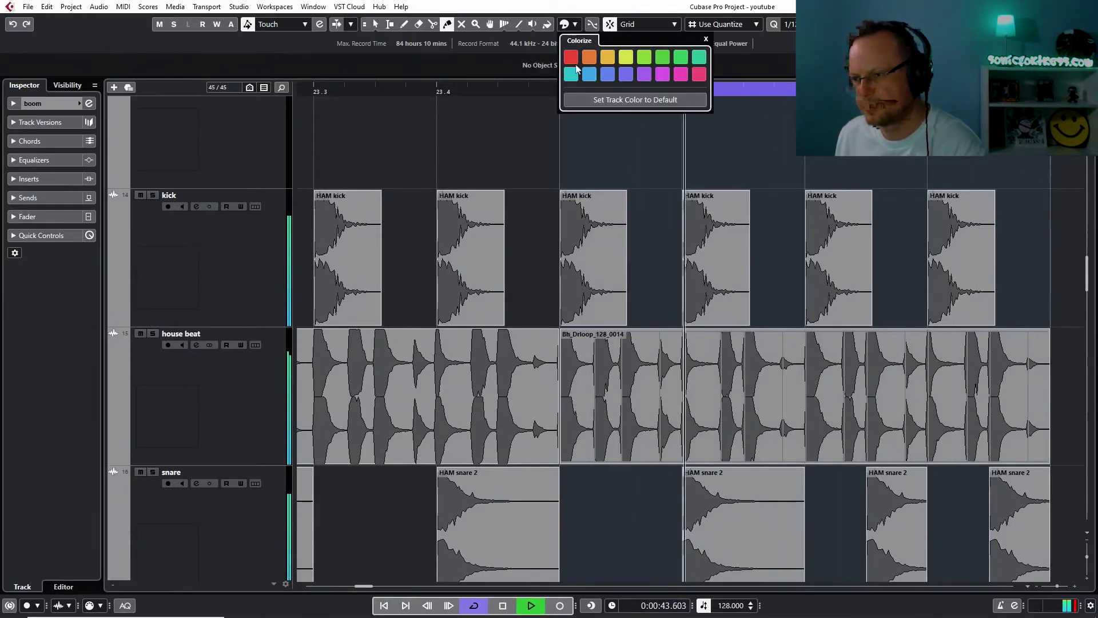
{"action": "left_click", "coordinate": [571, 57]}
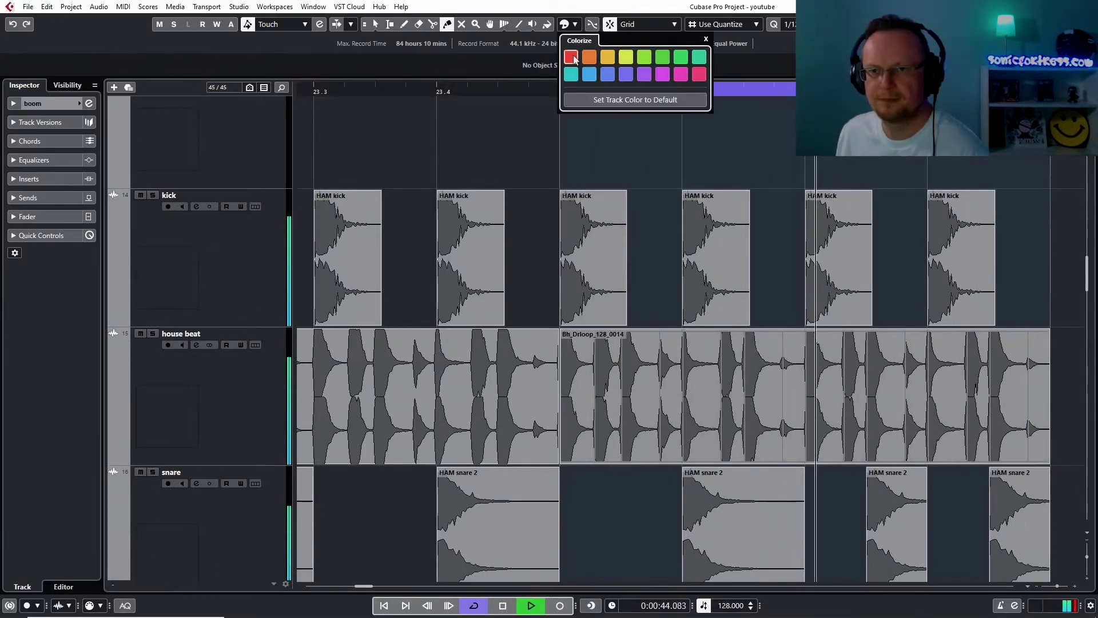
{"action": "left_click", "coordinate": [584, 371]}
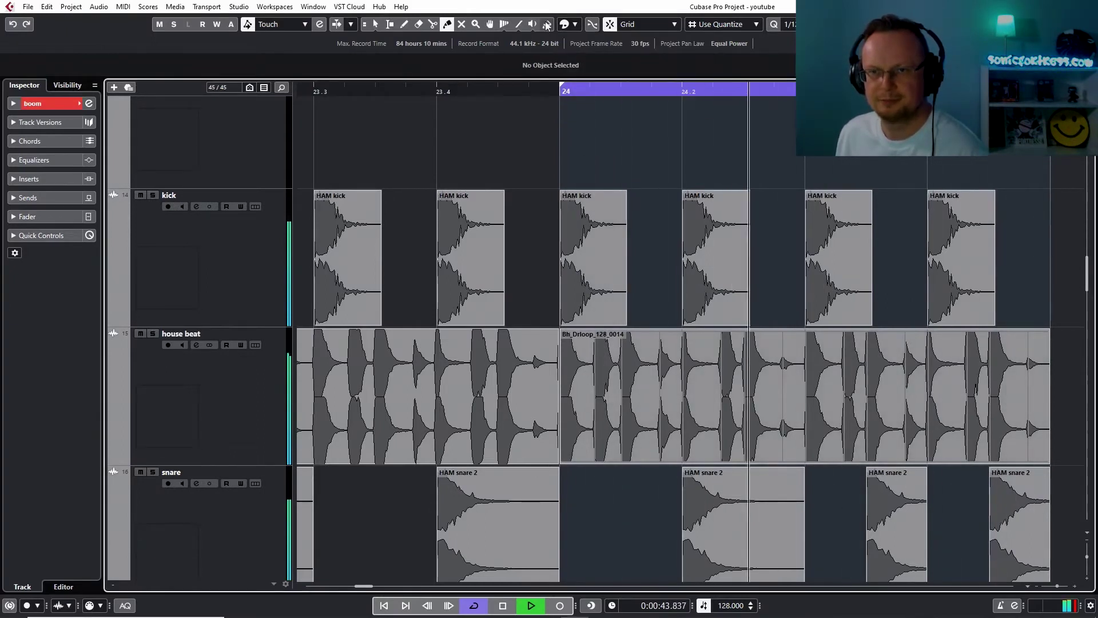
{"action": "left_click", "coordinate": [575, 24]}
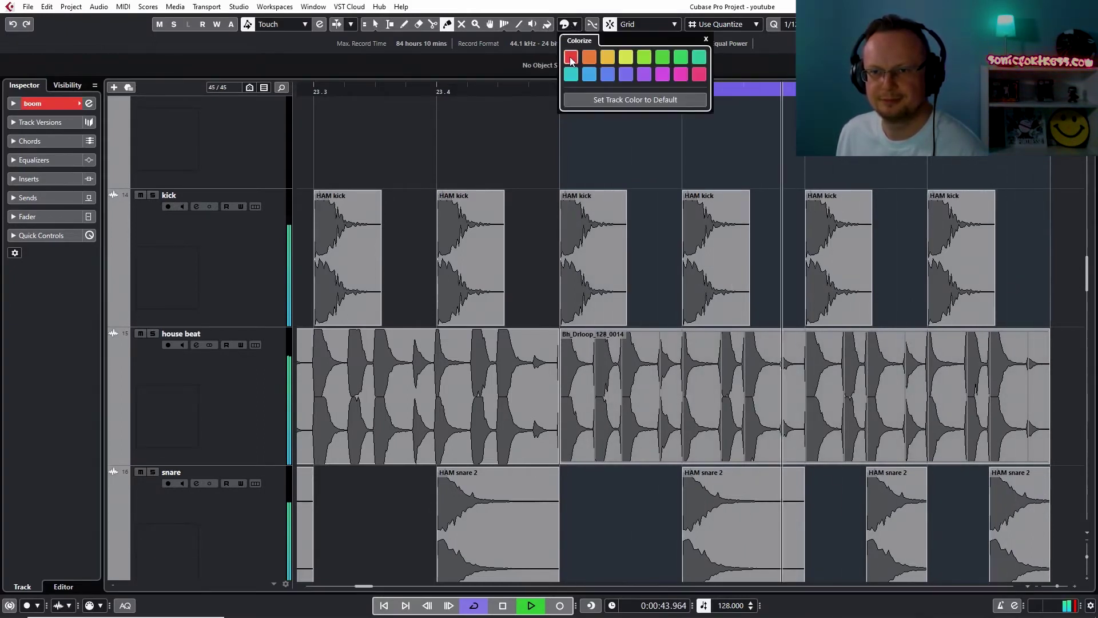
Select the glued house beat part in bar 24 and colour it red
{"action": "left_click", "coordinate": [376, 24]}
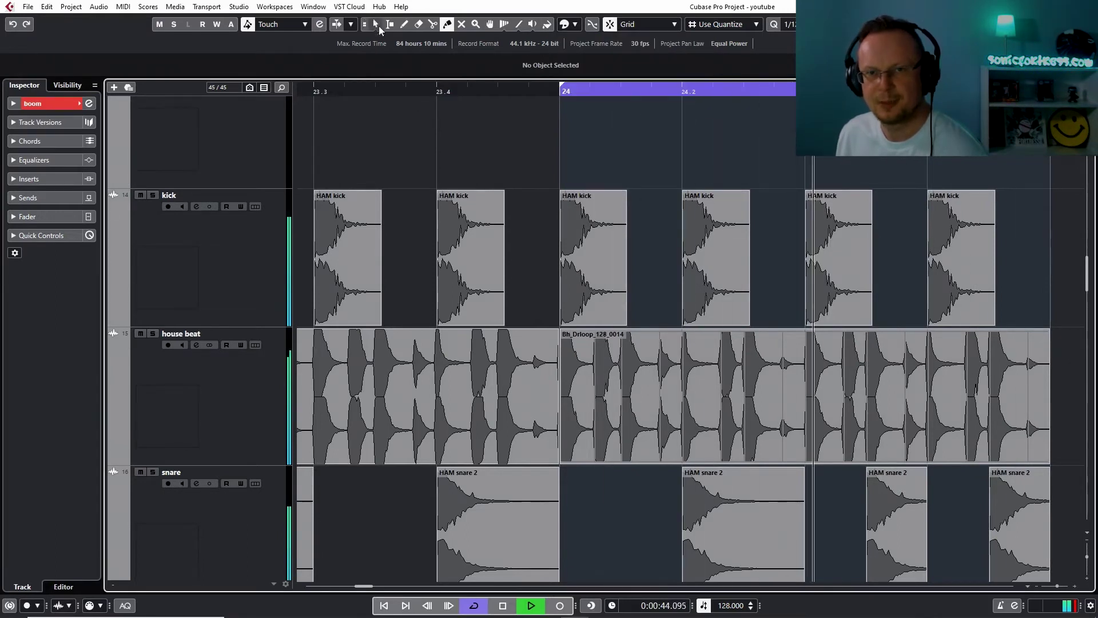
{"action": "left_click", "coordinate": [616, 384]}
{"action": "left_click", "coordinate": [575, 24]}
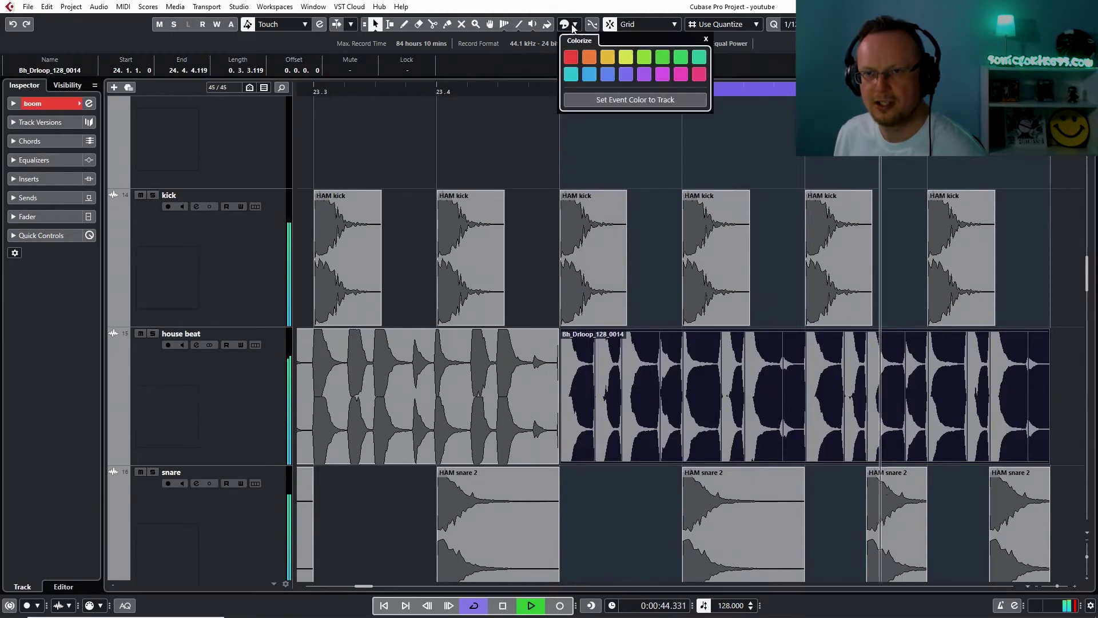
{"action": "left_click", "coordinate": [572, 58]}
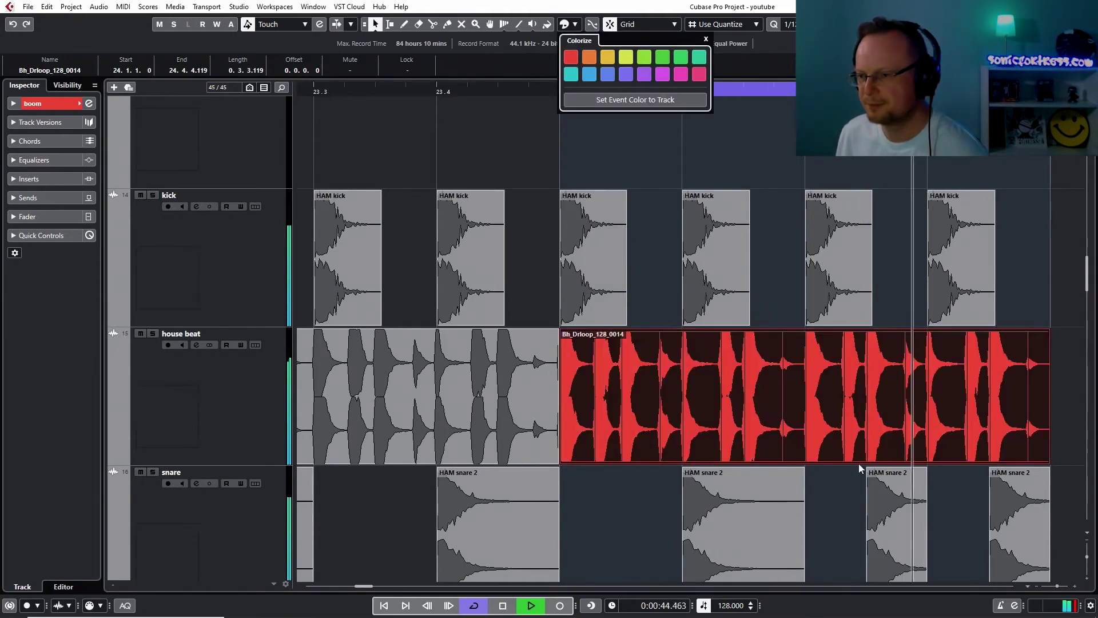
Delete all the old grey house beat loops that lie before bar 24
{"action": "left_click", "coordinate": [1038, 587]}
{"action": "left_click", "coordinate": [1039, 588]}
{"action": "left_click", "coordinate": [1038, 588]}
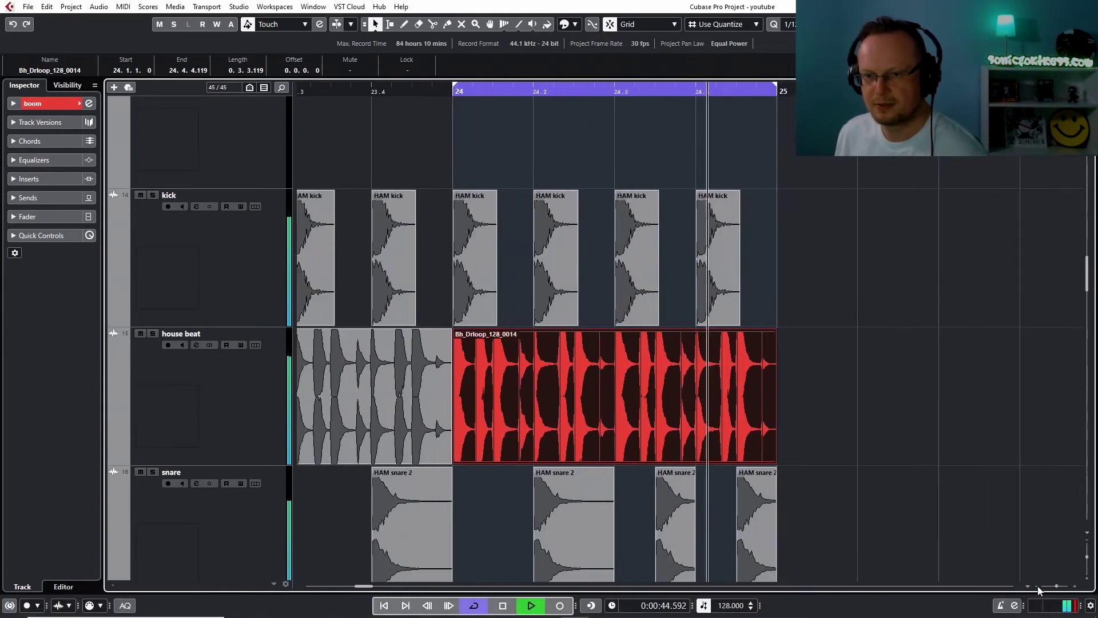
{"action": "left_click", "coordinate": [1038, 588]}
{"action": "left_click", "coordinate": [1038, 588]}
{"action": "left_click", "coordinate": [1039, 587]}
{"action": "left_click", "coordinate": [1039, 587]}
{"action": "left_click", "coordinate": [1039, 588]}
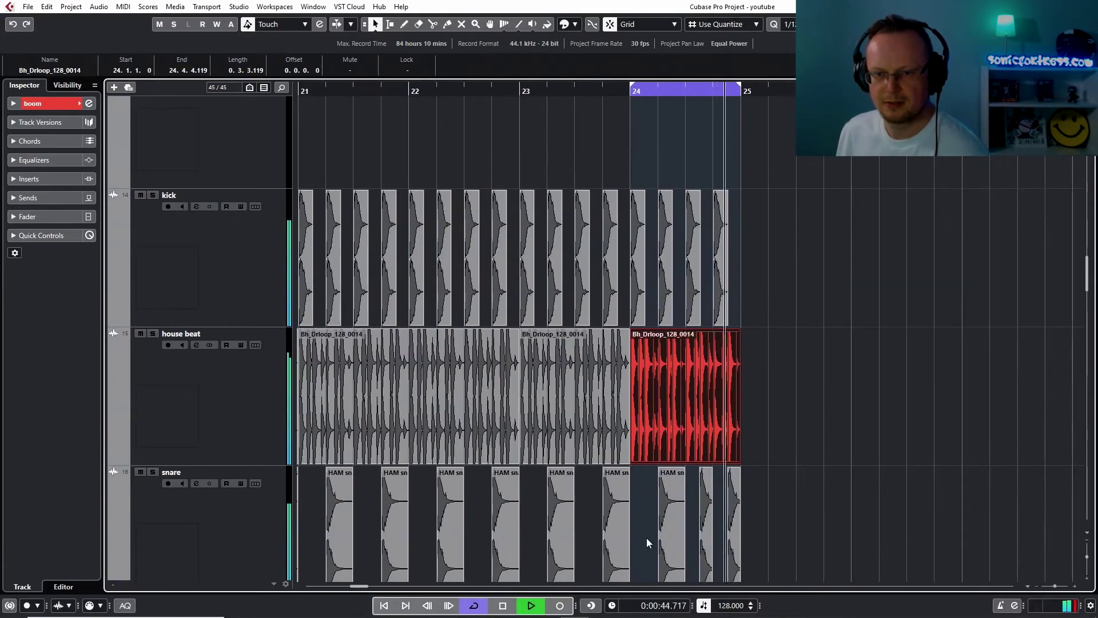
{"action": "left_click", "coordinate": [595, 426]}
{"action": "key", "text": "Delete"}
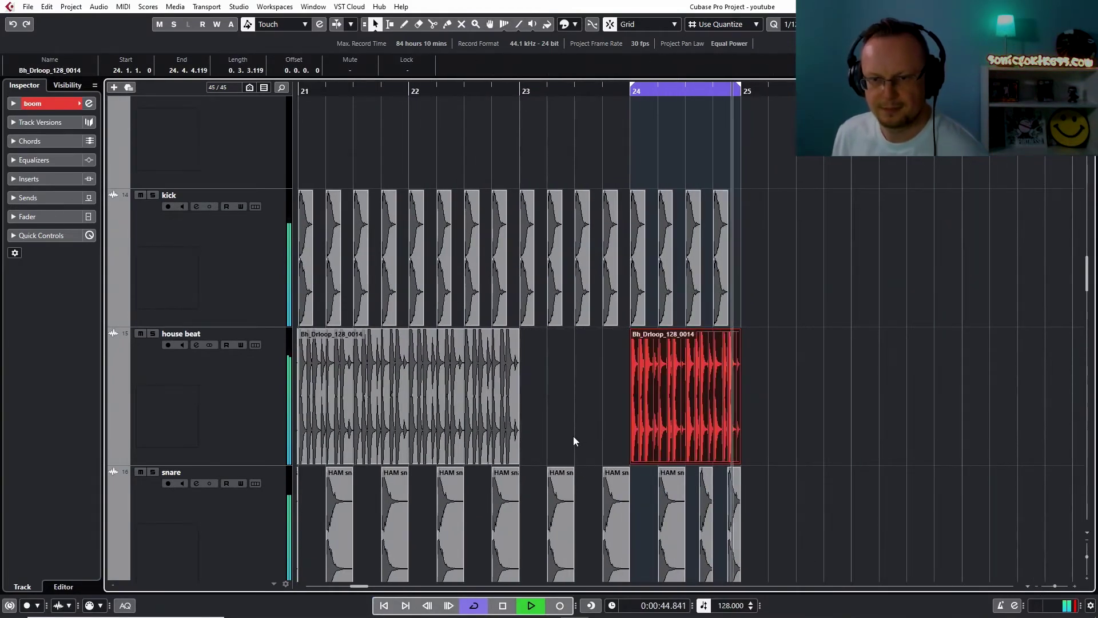
{"action": "left_click_drag", "start_coordinate": [574, 435], "coordinate": [218, 435]}
{"action": "key", "text": "Delete"}
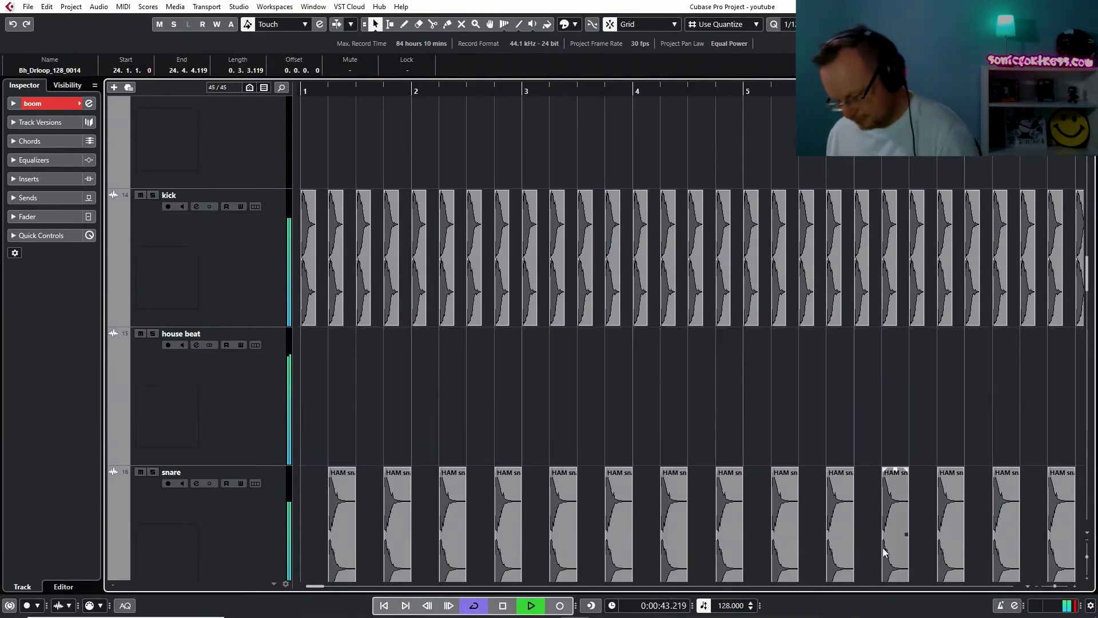
Copy the red house beat part from bar 24 to the start of bar 1
{"action": "key", "text": "g"}
{"action": "key", "text": "g"}
{"action": "key", "text": "g"}
{"action": "key", "text": "g"}
{"action": "key", "text": "g"}
{"action": "key", "text": "g"}
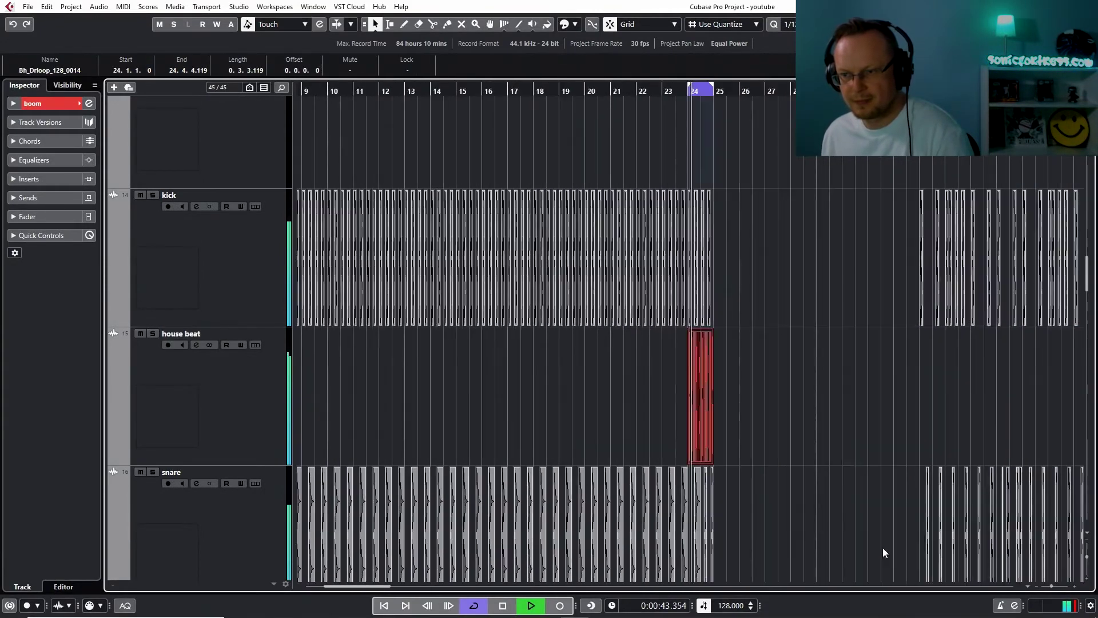
{"action": "key", "text": "g"}
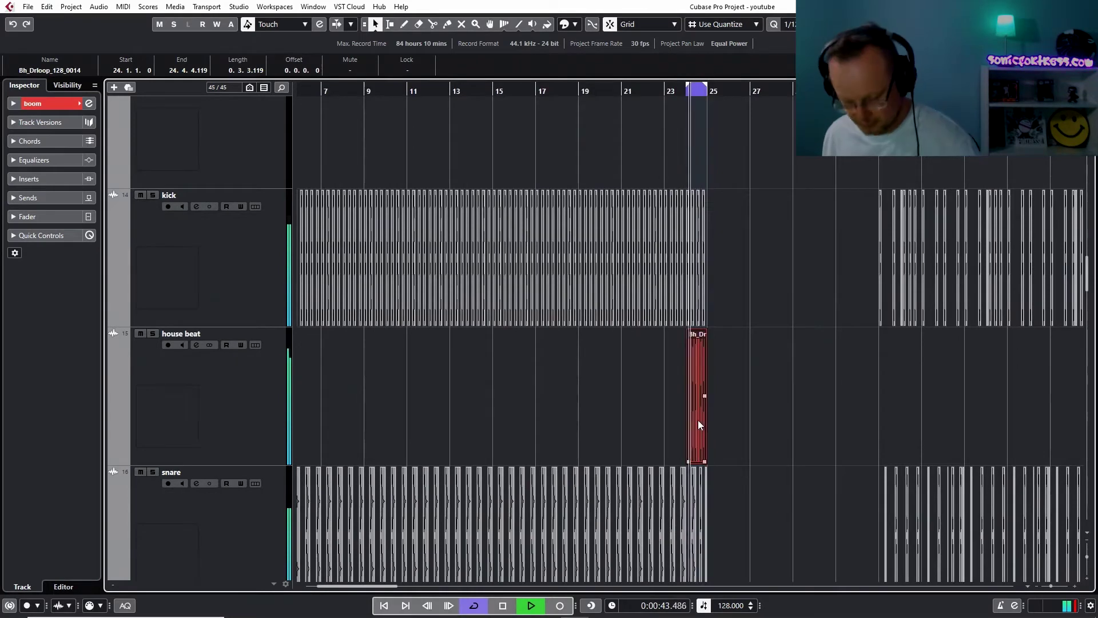
{"action": "left_click_drag", "start_coordinate": [700, 424], "coordinate": [298, 421]}
Duplicate the red part from bar 1 repeatedly until the house beat track is filled through bar 23
{"action": "key", "text": "ctrl+d"}
{"action": "key", "text": "ctrl+d"}
{"action": "key", "text": "ctrl+d"}
{"action": "key", "text": "ctrl+d"}
{"action": "key", "text": "ctrl+d"}
{"action": "key", "text": "ctrl+d"}
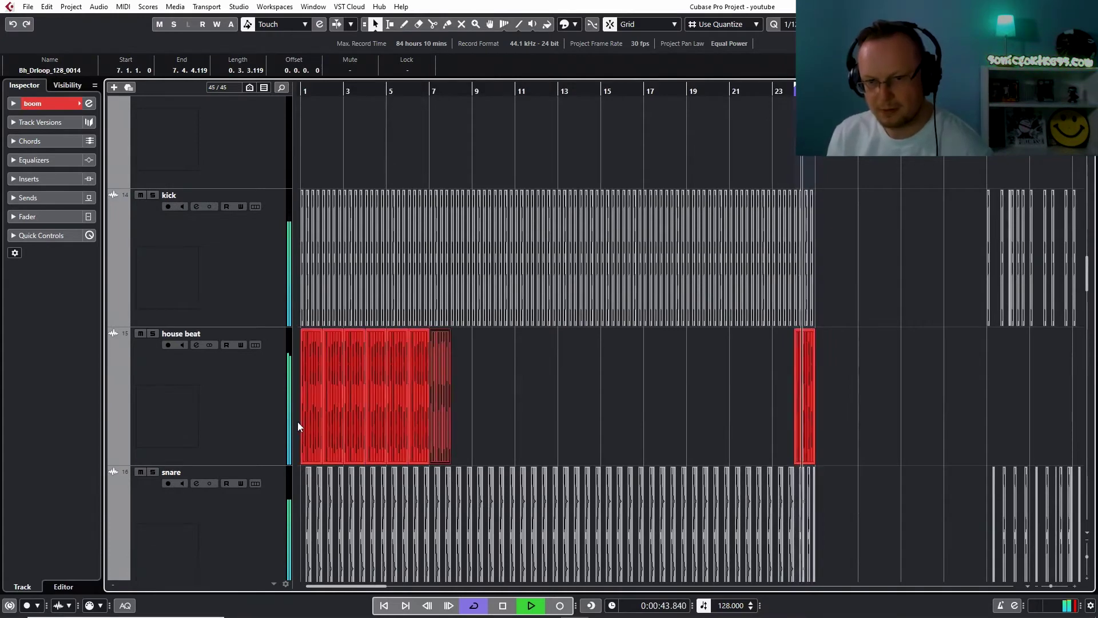
{"action": "key", "text": "ctrl+d"}
{"action": "key", "text": "ctrl+d"}
{"action": "key", "text": "ctrl+d"}
{"action": "key", "text": "ctrl+d"}
{"action": "key", "text": "ctrl+d"}
{"action": "key", "text": "ctrl+d"}
{"action": "key", "text": "ctrl+d"}
{"action": "key", "text": "ctrl+d"}
{"action": "key", "text": "ctrl+d"}
{"action": "key", "text": "ctrl+d"}
{"action": "key", "text": "ctrl+d"}
{"action": "key", "text": "ctrl+d"}
{"action": "key", "text": "ctrl+d"}
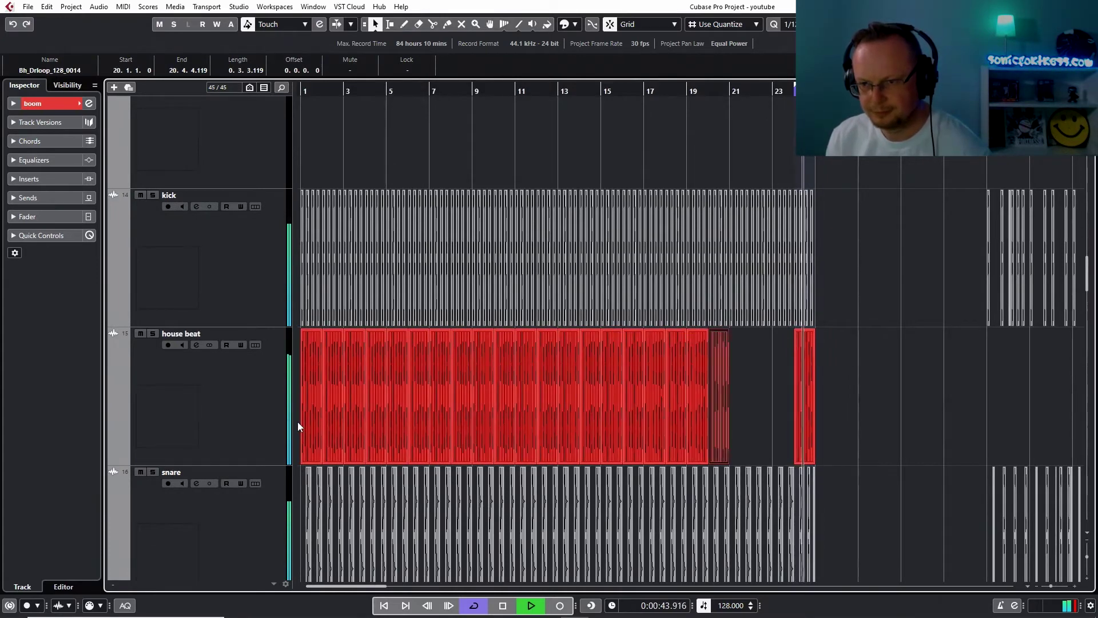
{"action": "key", "text": "ctrl+d"}
{"action": "key", "text": "ctrl+d"}
{"action": "key", "text": "ctrl+d"}
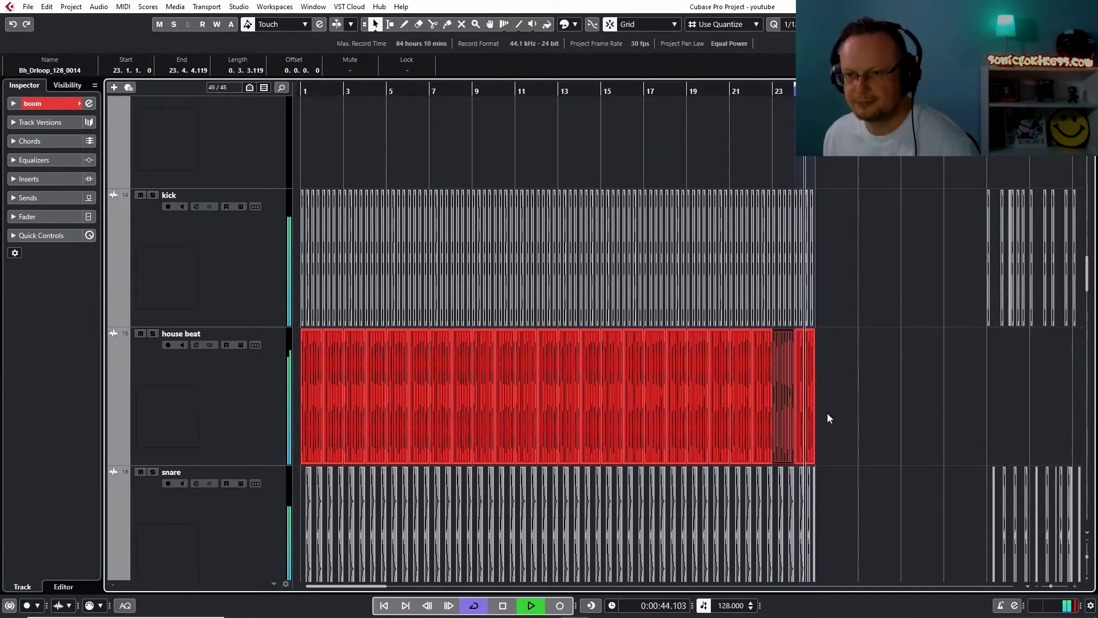
Play the arrangement from about bar 12 with cycle mode switched off
{"action": "left_click", "coordinate": [540, 91]}
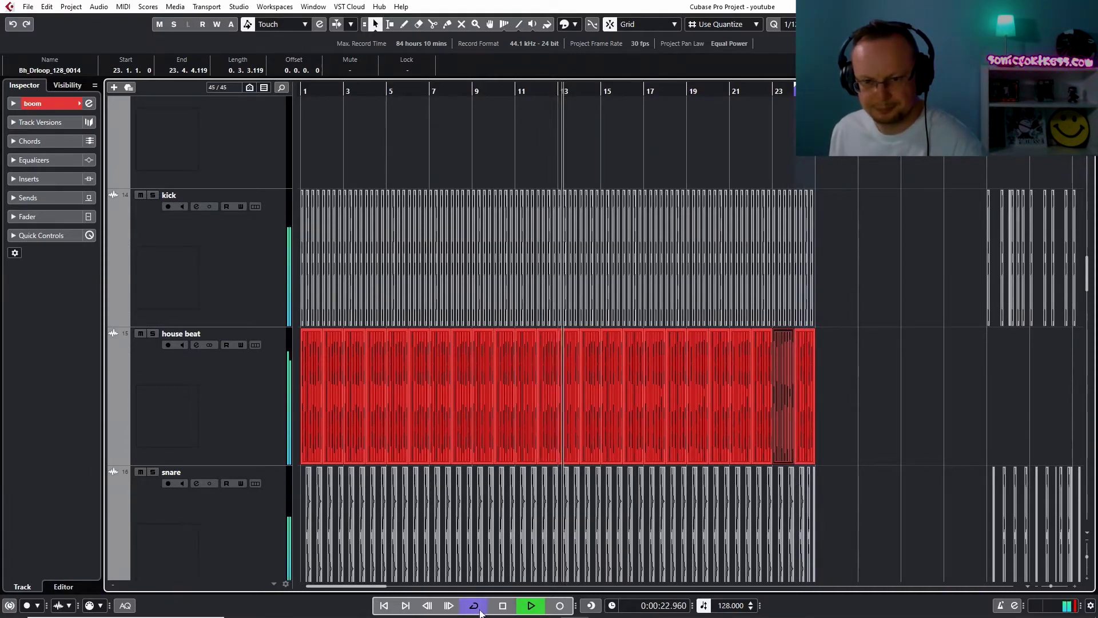
{"action": "left_click", "coordinate": [479, 610]}
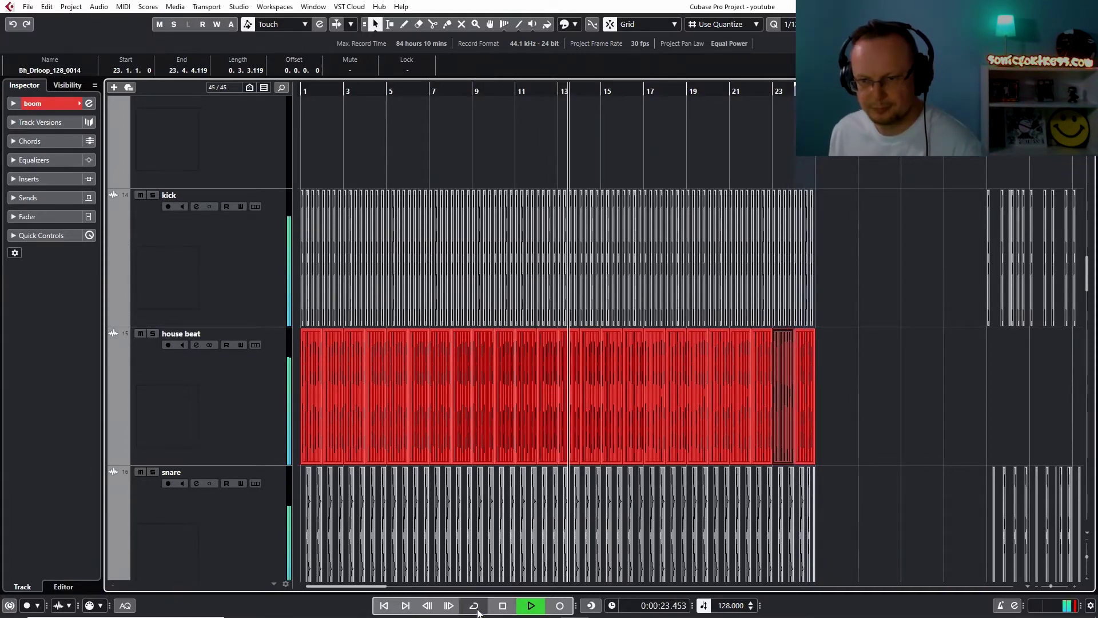
Copy four red house beat parts from the filled opening section into the empty space around bar 70
{"action": "left_click", "coordinate": [1037, 586]}
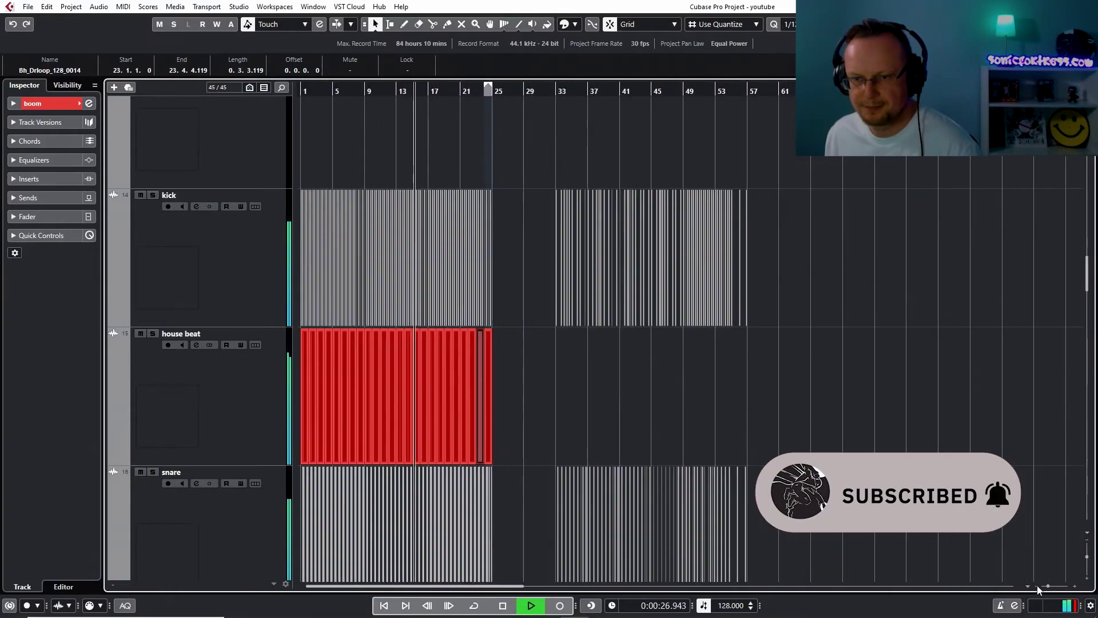
{"action": "left_click_drag", "start_coordinate": [588, 417], "coordinate": [861, 417]}
{"action": "left_click", "coordinate": [1038, 587]}
{"action": "left_click", "coordinate": [1038, 587]}
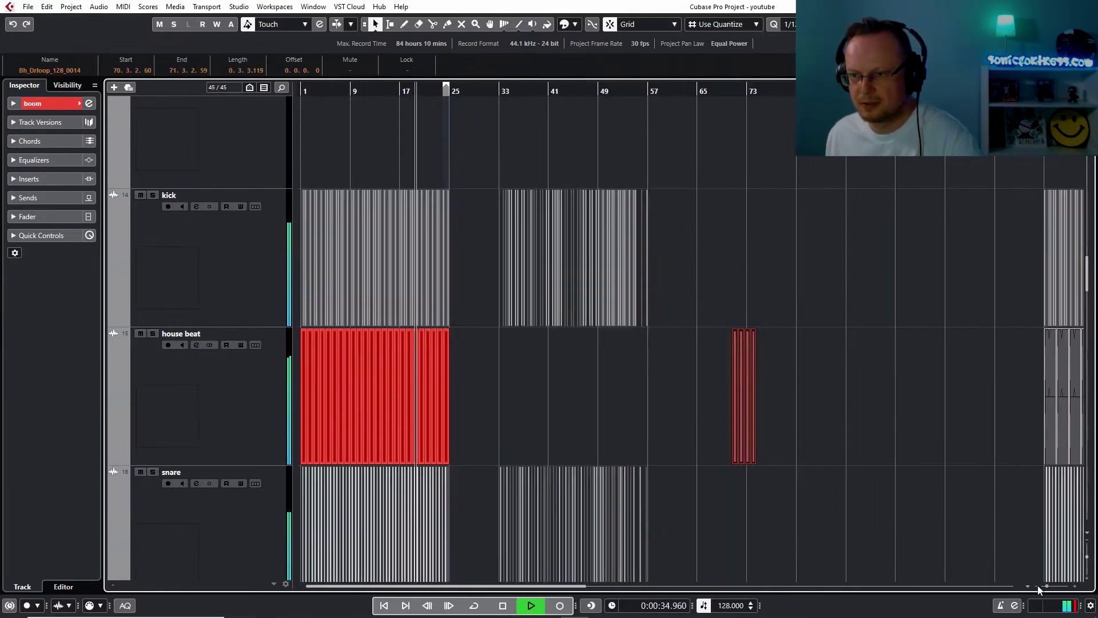
Delete the old grey house beat loops between bars 121 and 145
{"action": "left_click", "coordinate": [1038, 587]}
{"action": "left_click", "coordinate": [1038, 587]}
{"action": "left_click", "coordinate": [1038, 586]}
{"action": "left_click", "coordinate": [1038, 587]}
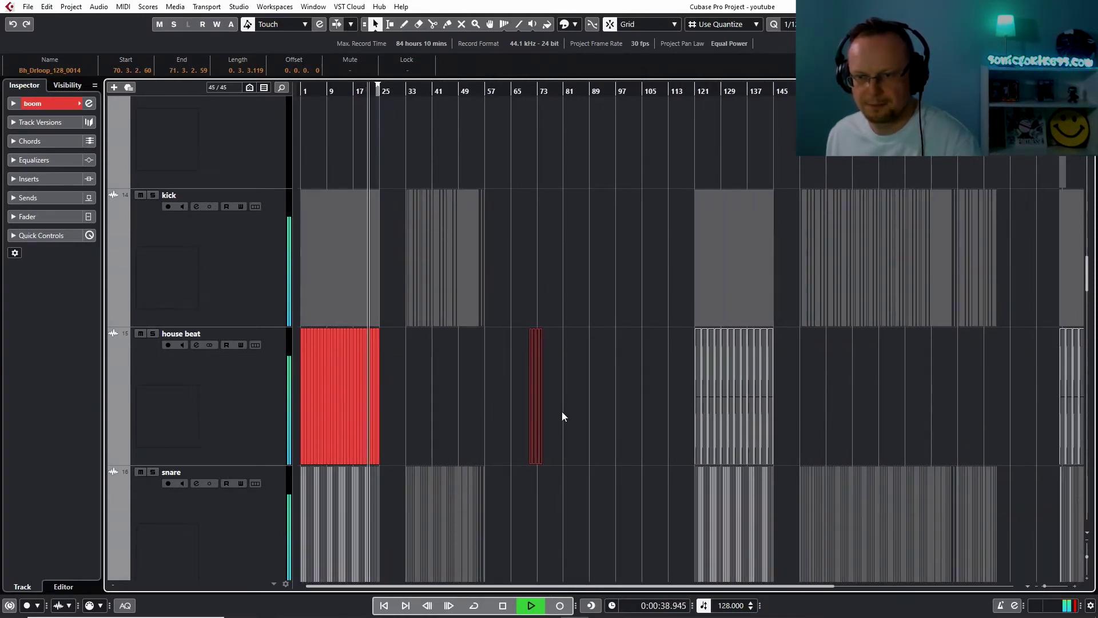
{"action": "left_click_drag", "start_coordinate": [819, 402], "coordinate": [678, 407]}
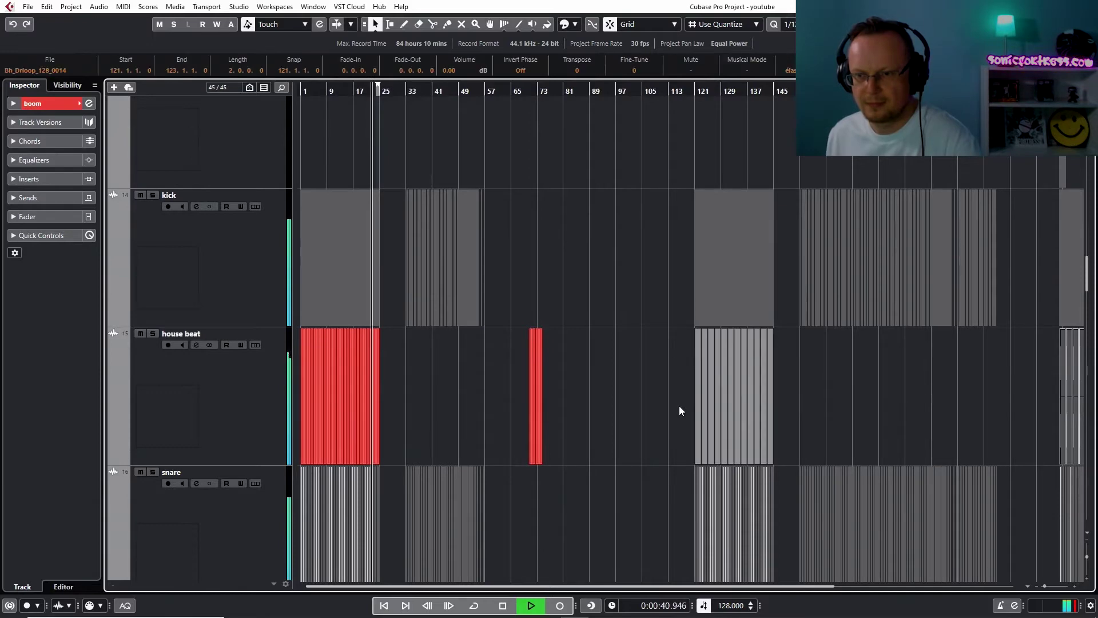
{"action": "key", "text": "Delete"}
Move the four red house beat parts from around bar 70 to the start of bar 121, with the grid type set to Bar
{"action": "left_click_drag", "start_coordinate": [564, 418], "coordinate": [490, 425]}
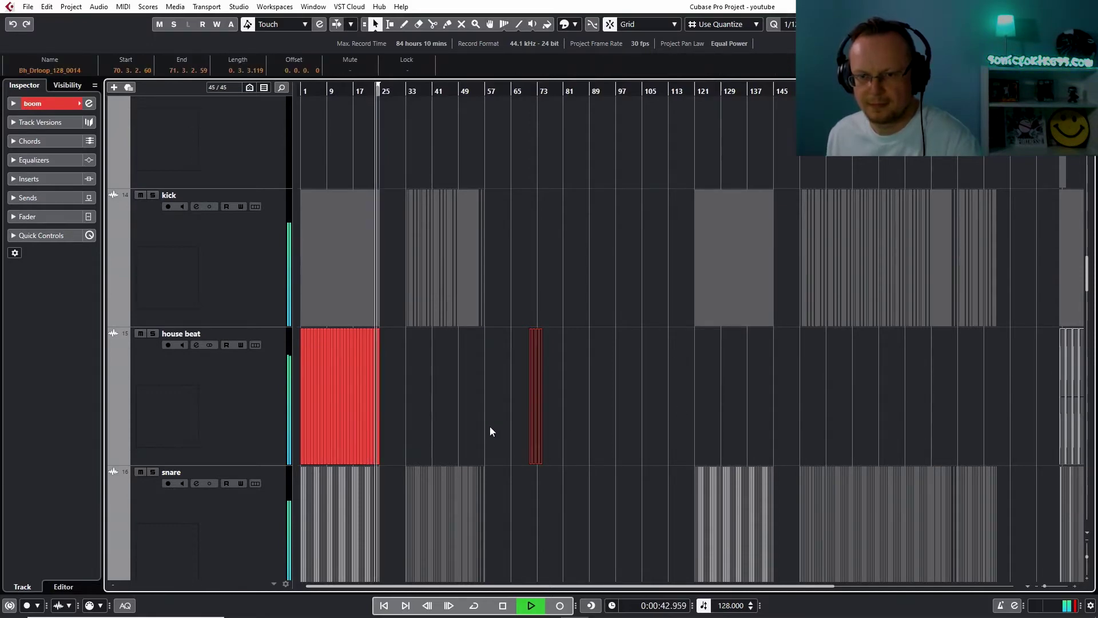
{"action": "key", "text": "h"}
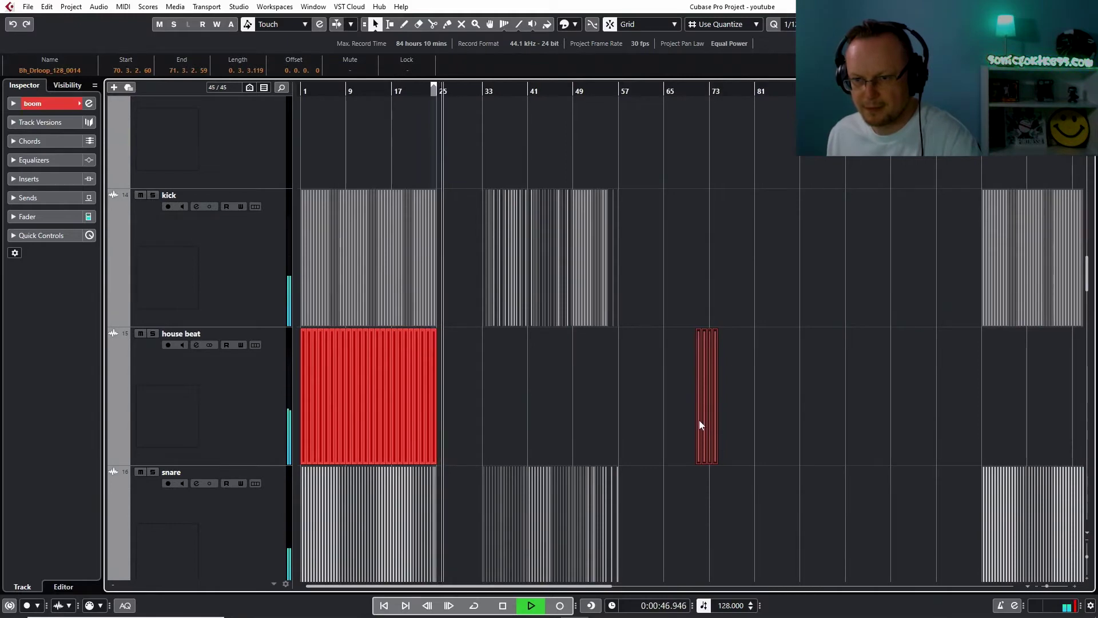
{"action": "left_click_drag", "start_coordinate": [699, 420], "coordinate": [986, 433]}
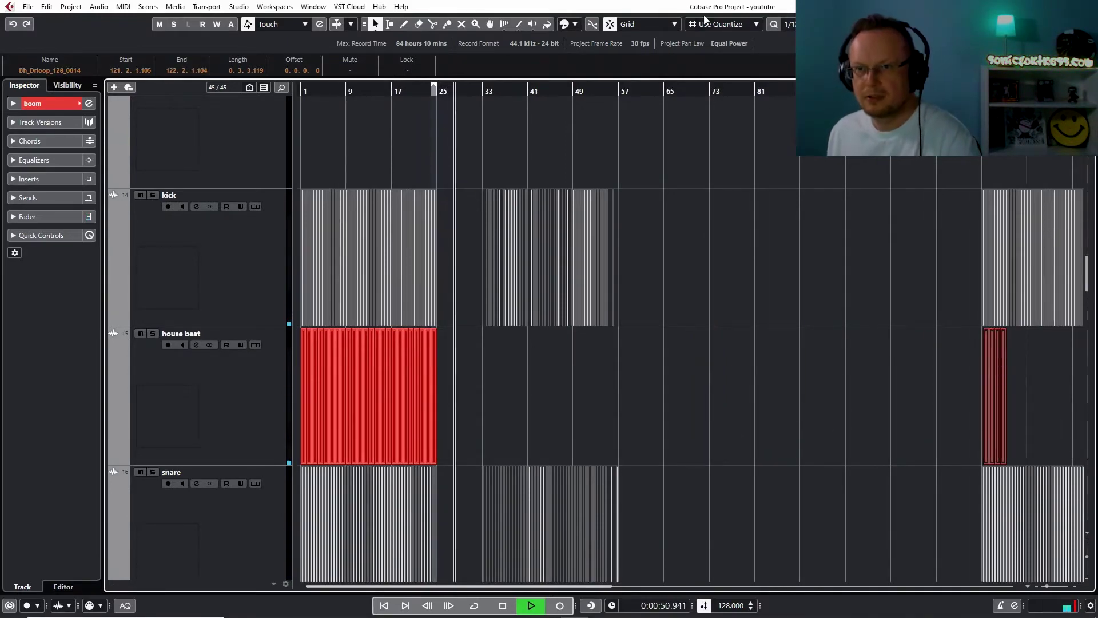
{"action": "left_click", "coordinate": [724, 24]}
{"action": "left_click", "coordinate": [723, 40]}
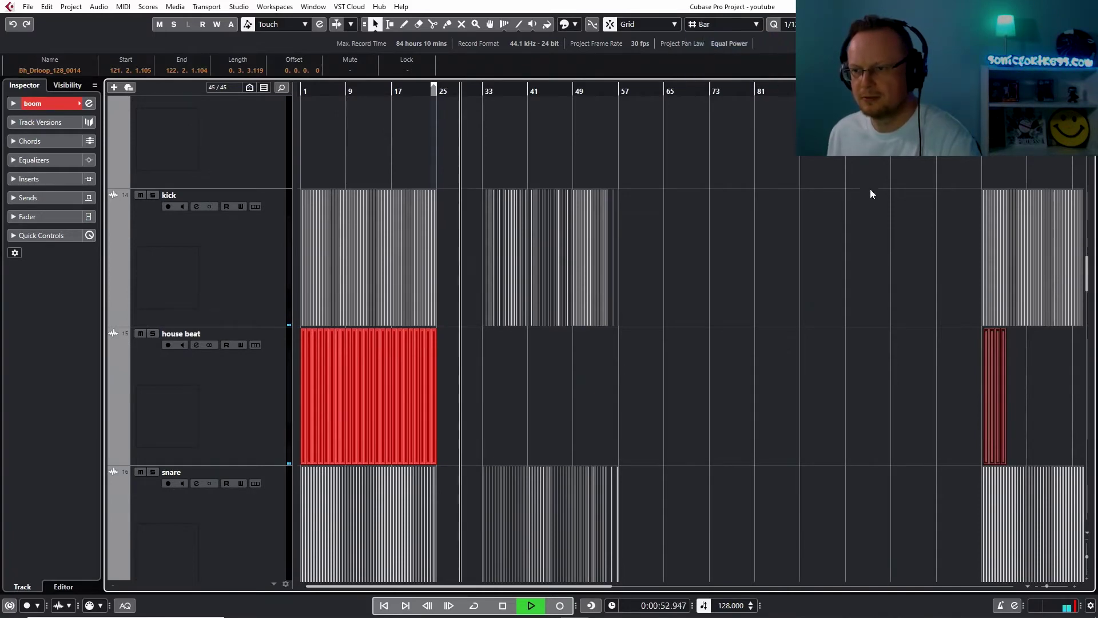
{"action": "mouse_move", "coordinate": [986, 380]}
{"action": "left_mouse_down"}
{"action": "mouse_move", "coordinate": [967, 380]}
{"action": "mouse_move", "coordinate": [984, 380]}
{"action": "left_mouse_up"}
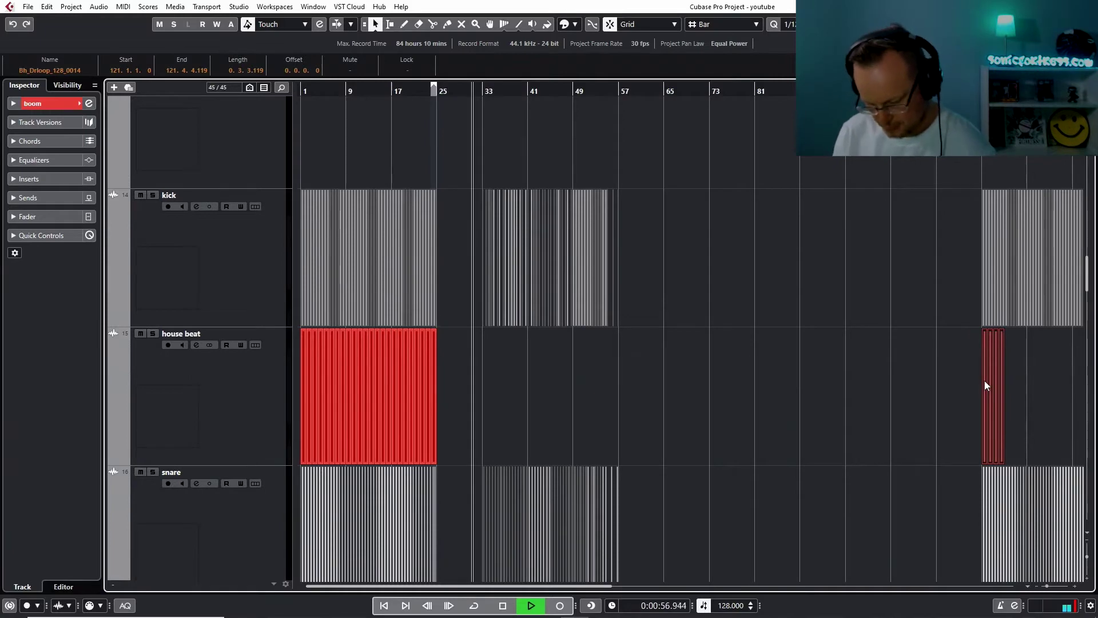
Duplicate the red parts from bar 121 through bar 152 and move the eight surplus parts from bar 145 to about bar 217
{"action": "key", "text": "ctrl+d"}
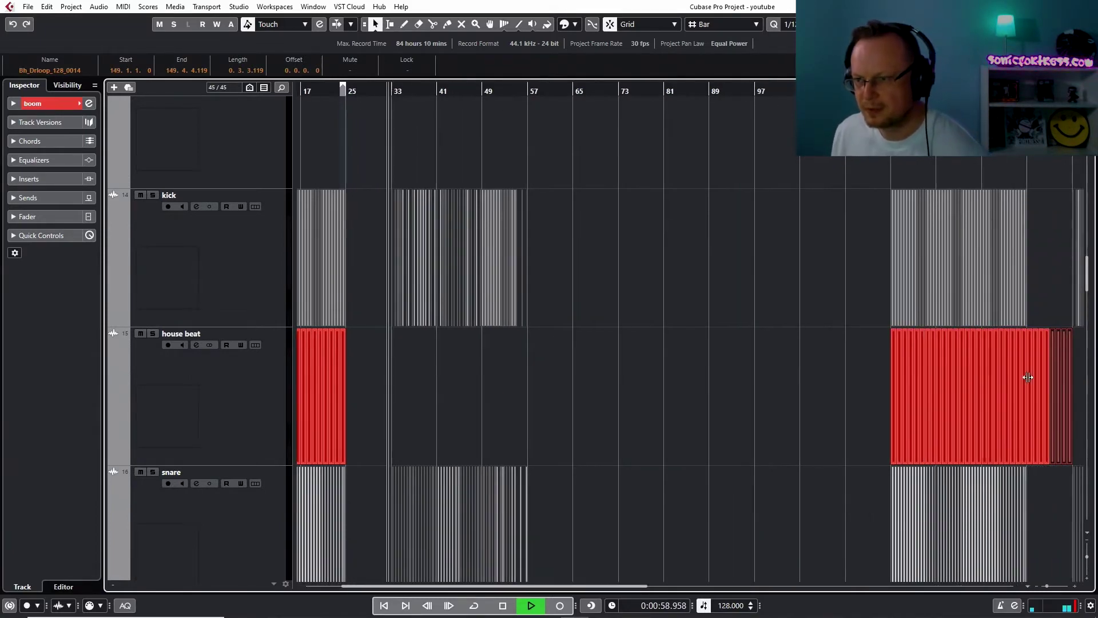
{"action": "left_click_drag", "start_coordinate": [1076, 372], "coordinate": [857, 403]}
Replace the grey house beat loops at bar 232 with the eight red parts from about bar 217
{"action": "left_click", "coordinate": [1016, 405]}
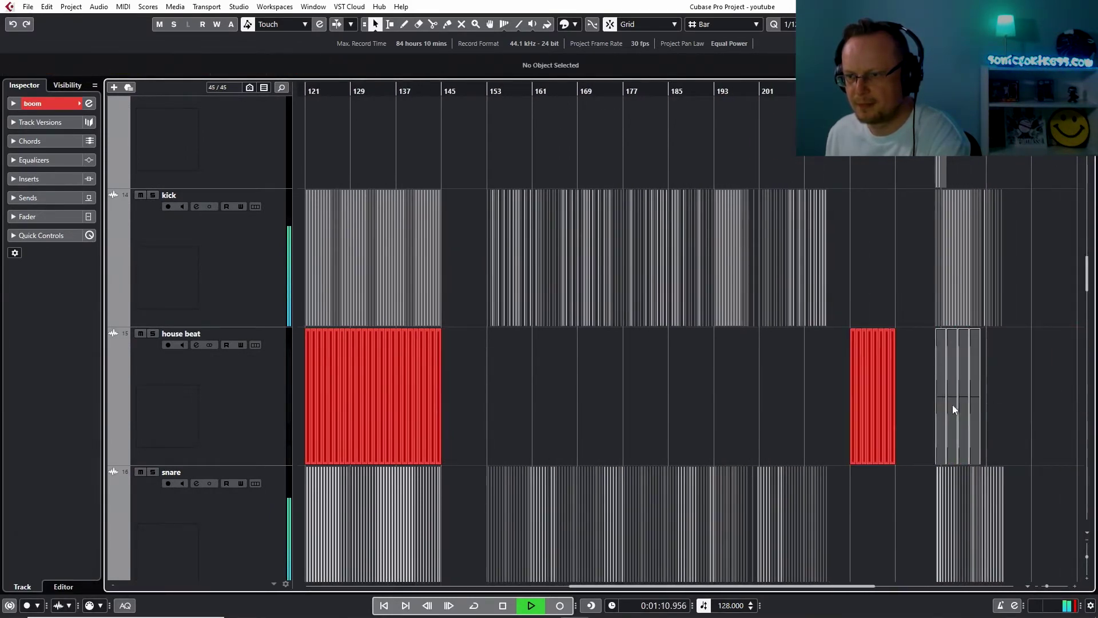
{"action": "left_click", "coordinate": [852, 415]}
{"action": "left_click_drag", "start_coordinate": [854, 413], "coordinate": [938, 413]}
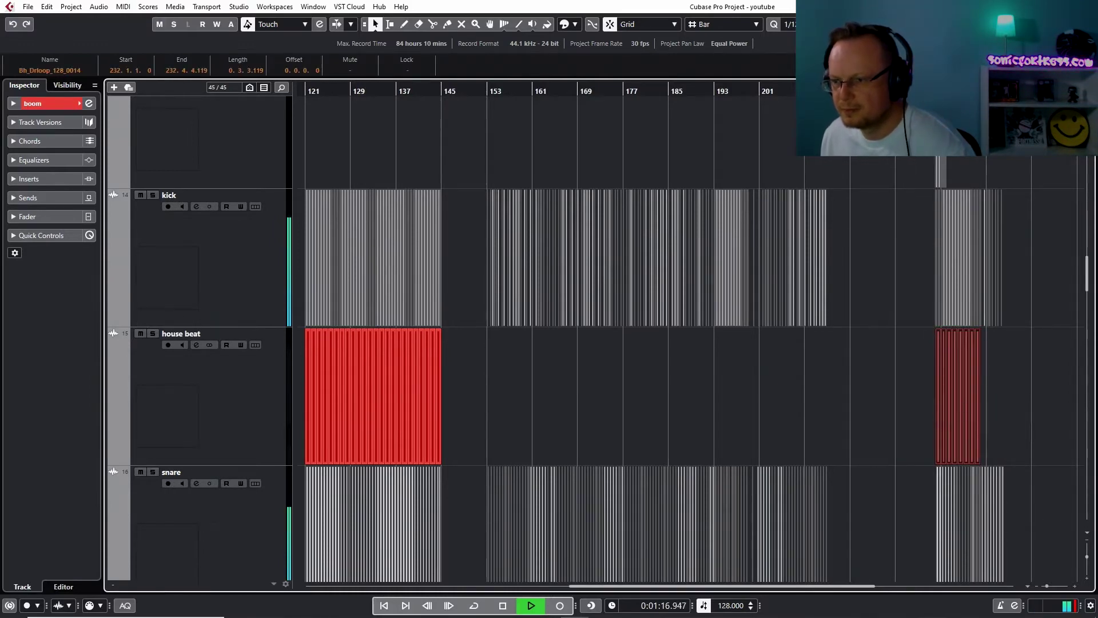
Move the eight red house beat parts from bar 232 to the start of bar 234
{"action": "left_click", "coordinate": [1074, 589]}
{"action": "left_click", "coordinate": [1075, 589]}
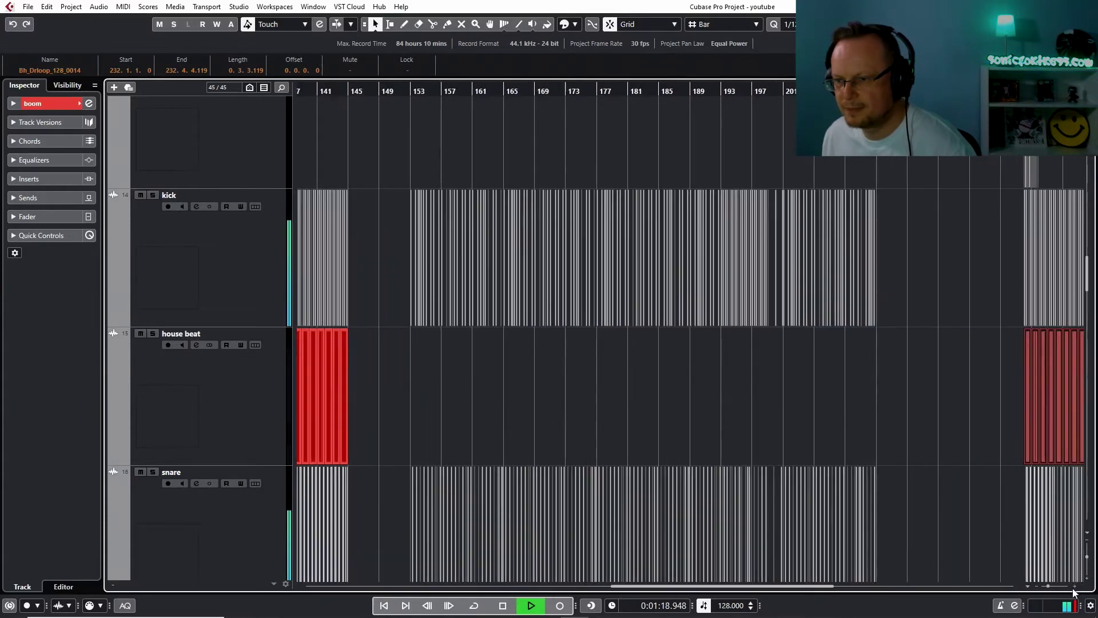
{"action": "left_click", "coordinate": [1018, 586]}
{"action": "left_click", "coordinate": [1018, 587]}
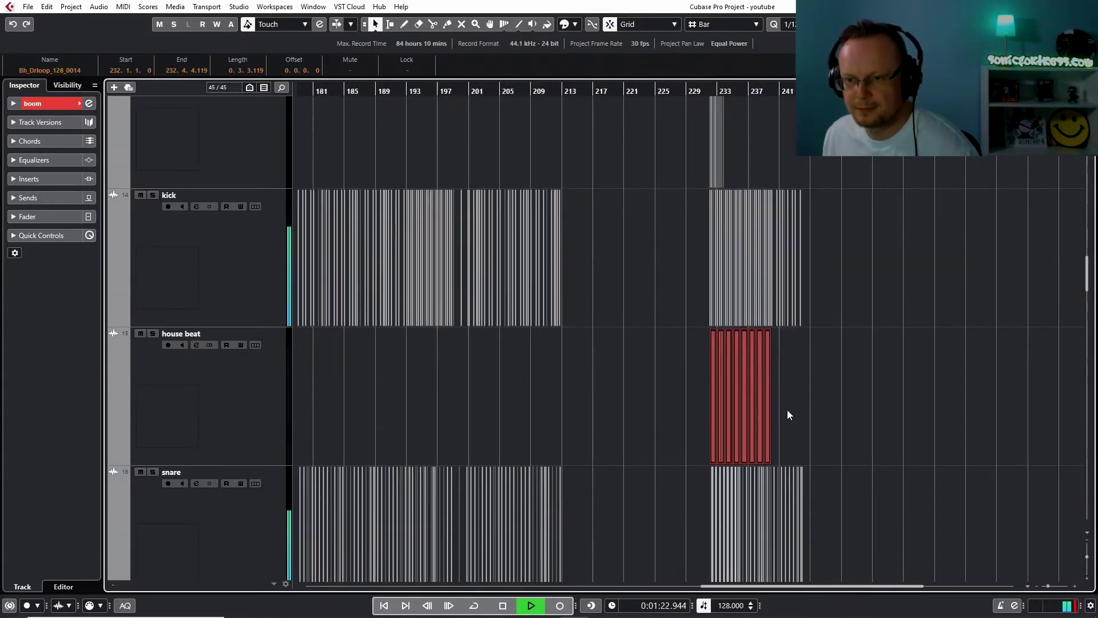
{"action": "key", "text": "h"}
{"action": "key", "text": "h"}
{"action": "key", "text": "h"}
{"action": "key", "text": "h"}
{"action": "key", "text": "h"}
{"action": "key", "text": "h"}
{"action": "key", "text": "h"}
{"action": "key", "text": "h"}
{"action": "key", "text": "h"}
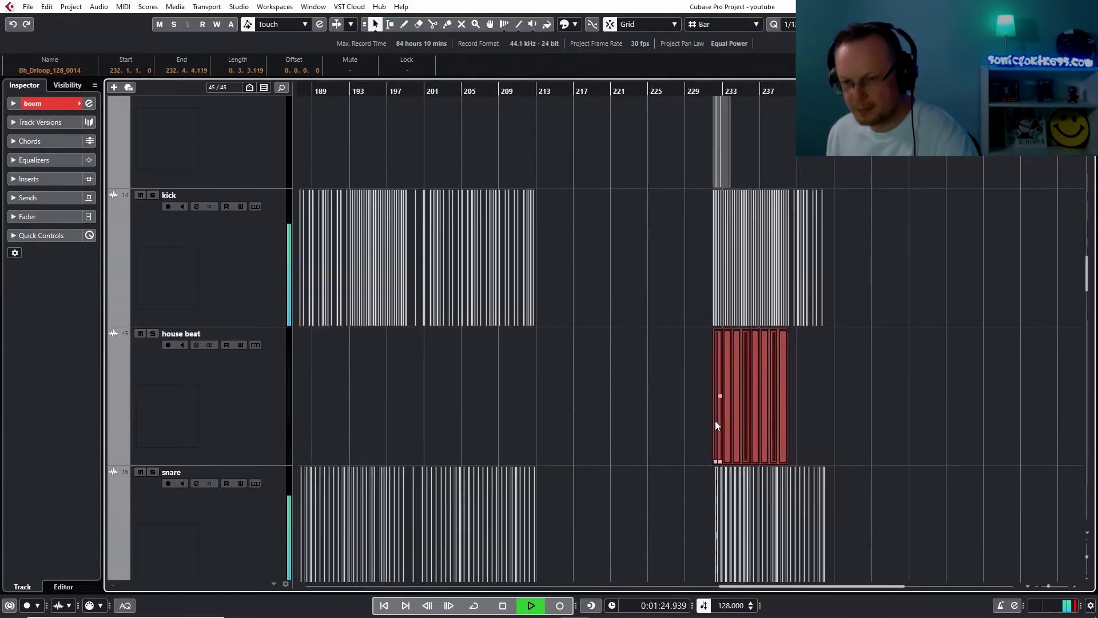
{"action": "key", "text": "h"}
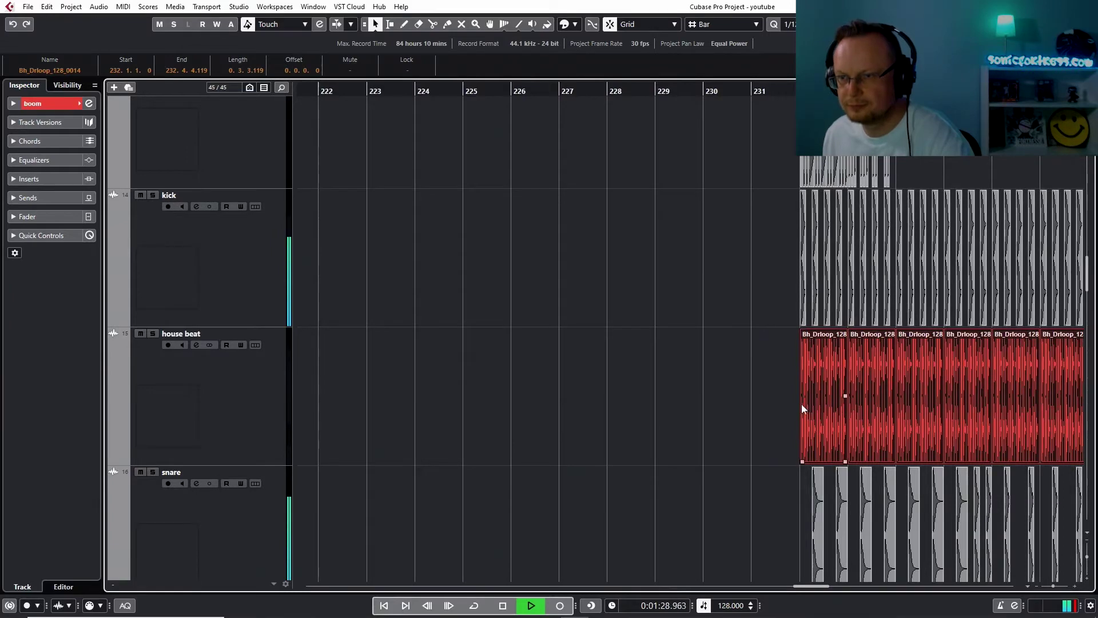
{"action": "left_click_drag", "start_coordinate": [801, 404], "coordinate": [884, 409]}
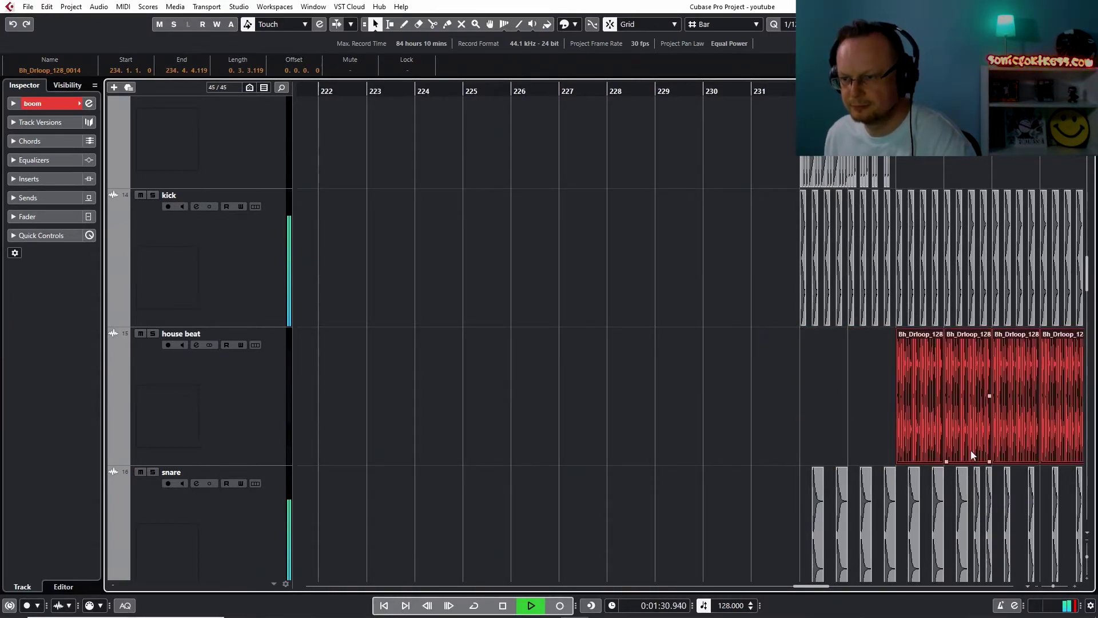
Move the eight red house beat parts back to bar 232 so they line up with the kick and synth chords
{"action": "left_click", "coordinate": [1013, 586]}
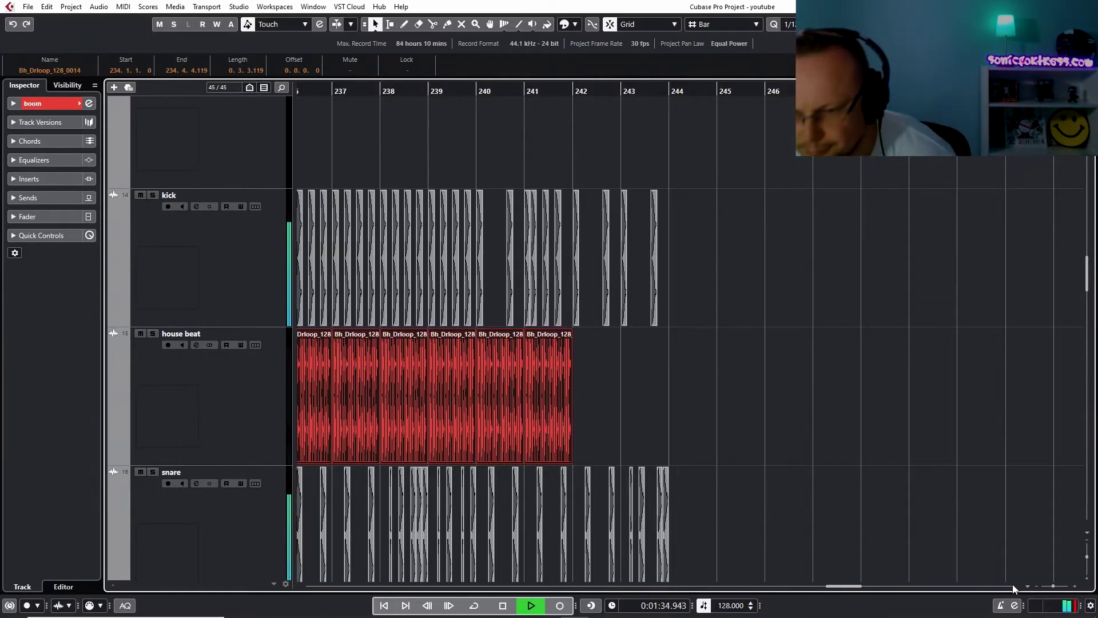
{"action": "key", "text": "shift+g"}
{"action": "key", "text": "shift+g"}
{"action": "key", "text": "shift+g"}
{"action": "key", "text": "shift+g"}
{"action": "key", "text": "shift+g"}
{"action": "key", "text": "shift+g"}
{"action": "key", "text": "shift+g"}
{"action": "key", "text": "shift+g"}
{"action": "key", "text": "shift+g"}
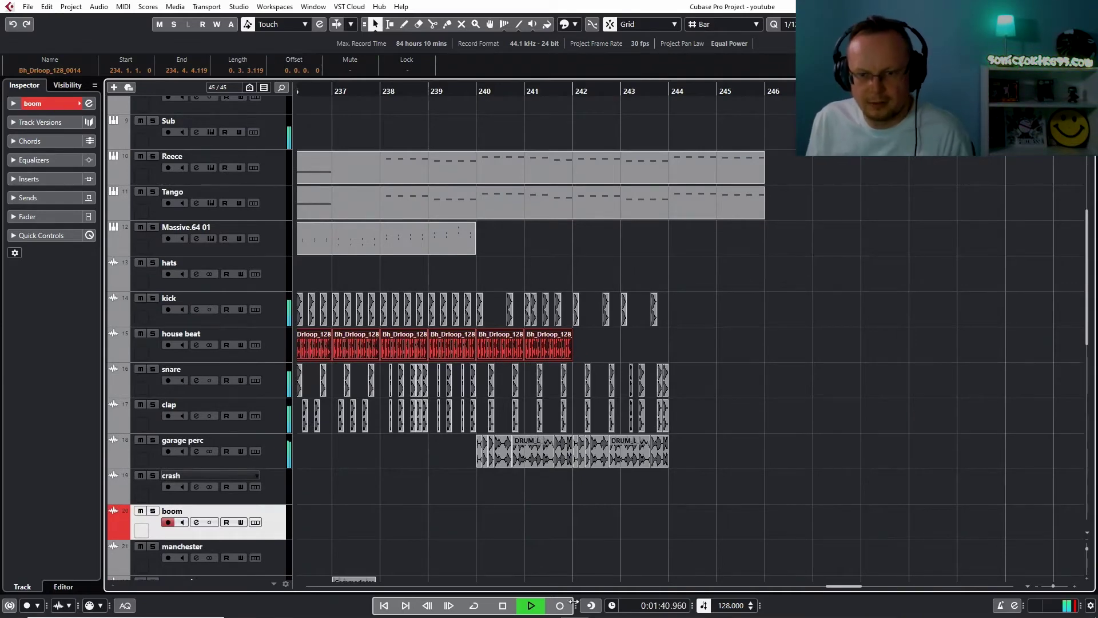
{"action": "left_click", "coordinate": [298, 585]}
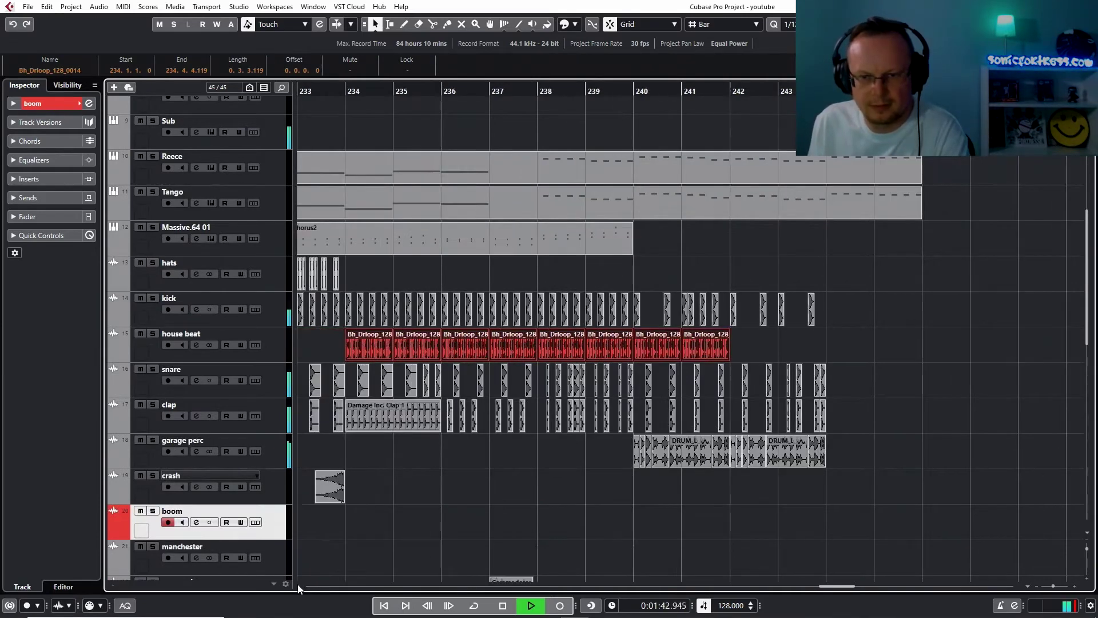
{"action": "left_click", "coordinate": [298, 585]}
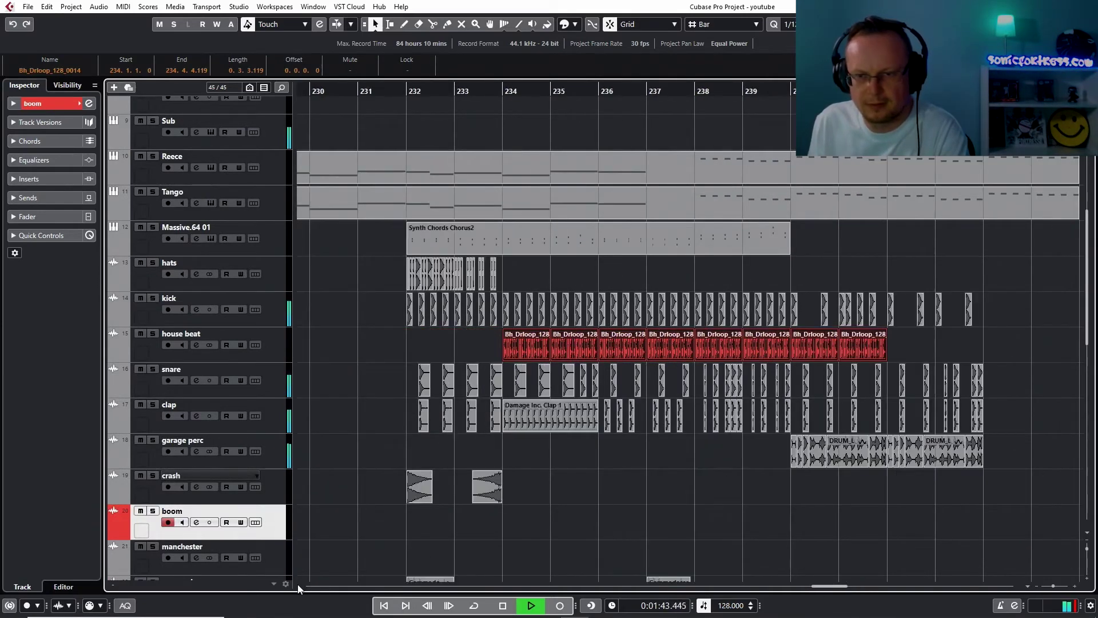
{"action": "left_click", "coordinate": [509, 350]}
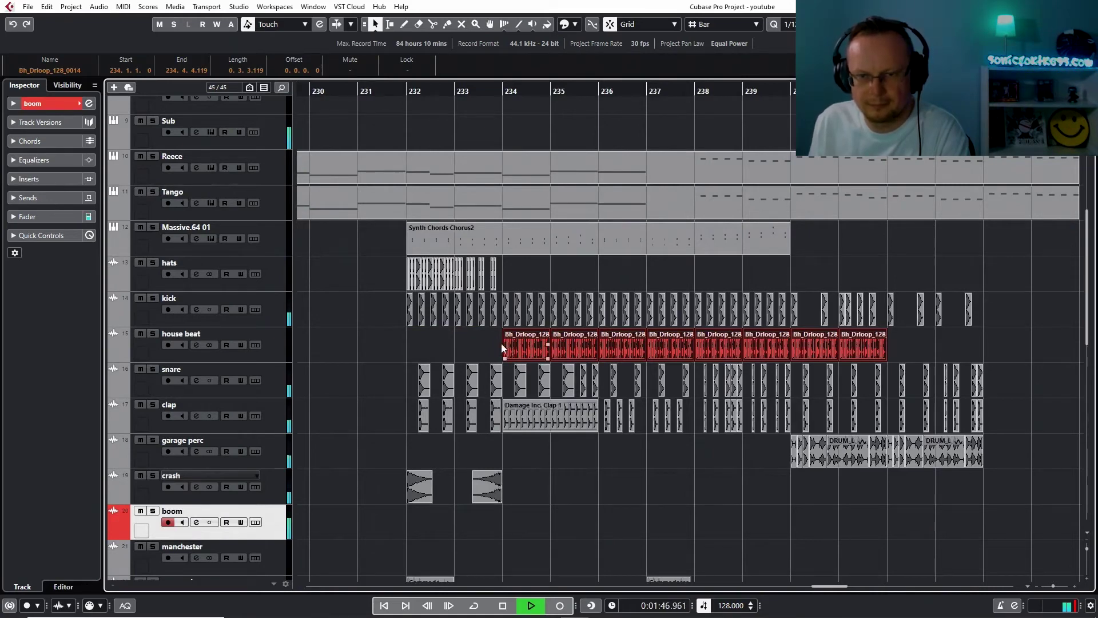
{"action": "left_click_drag", "start_coordinate": [502, 346], "coordinate": [434, 345]}
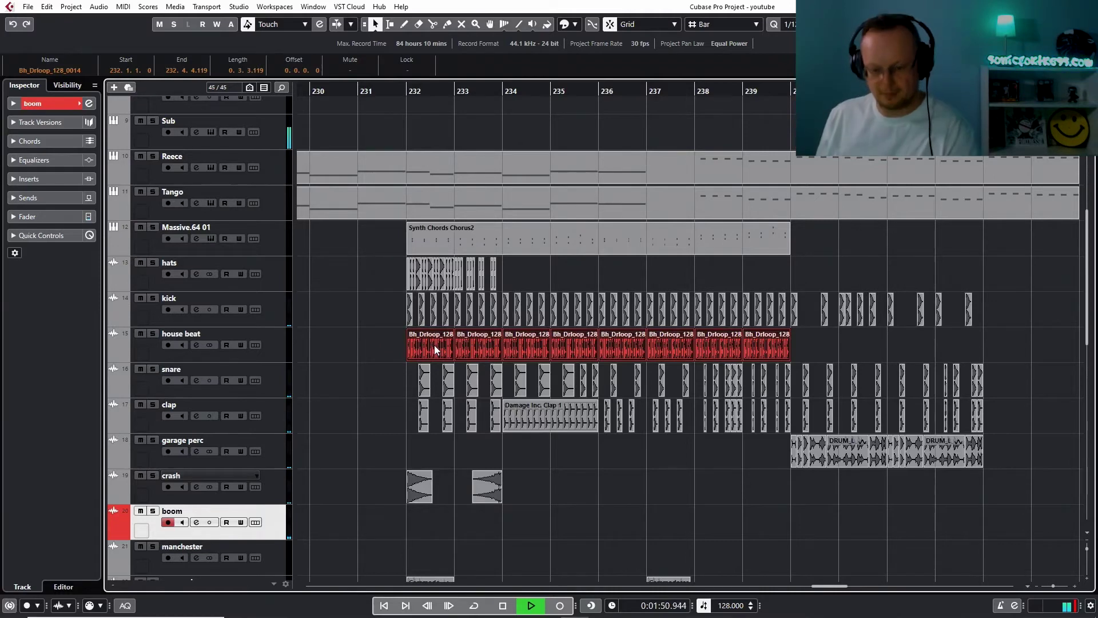
Copy the four vocal clips on the chorus 1, chorus 2, verse 1 and verse 2 tracks so the chorus 1 copy starts at bar 1
{"action": "key", "text": "g"}
{"action": "key", "text": "g"}
{"action": "key", "text": "g"}
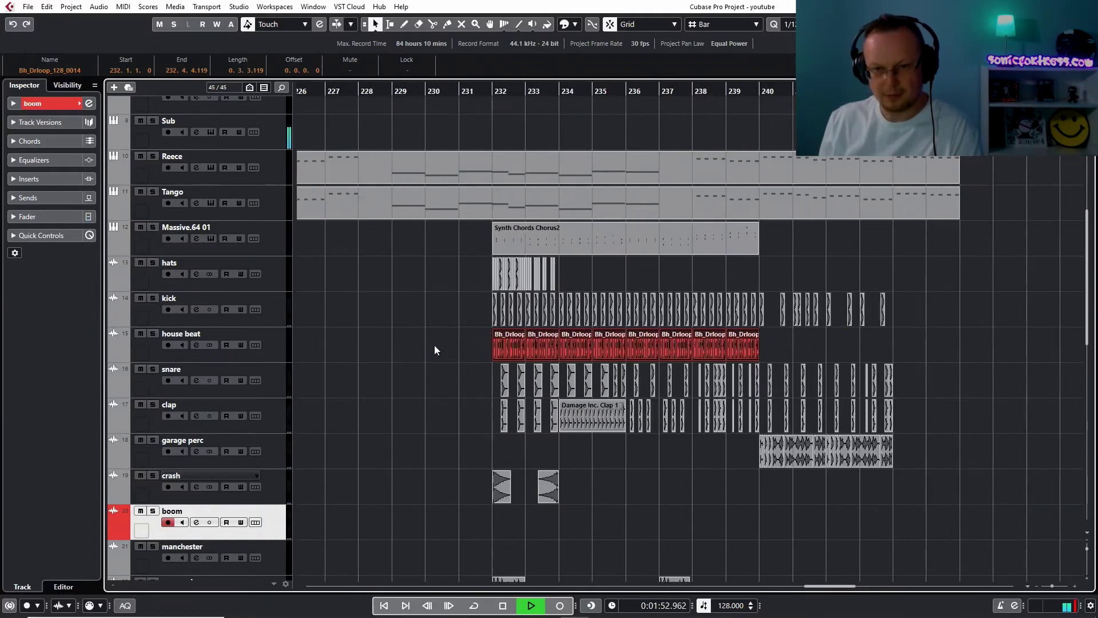
{"action": "key", "text": "g"}
{"action": "key", "text": "g"}
{"action": "key", "text": "g"}
{"action": "key", "text": "g"}
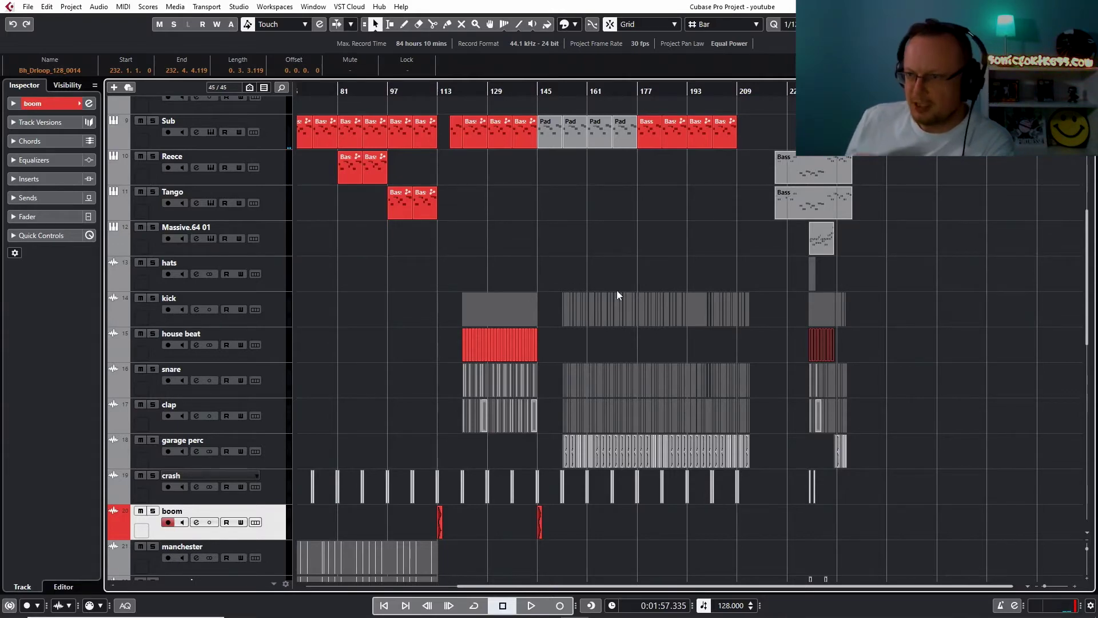
{"action": "left_click_drag", "start_coordinate": [1089, 269], "coordinate": [1084, 407]}
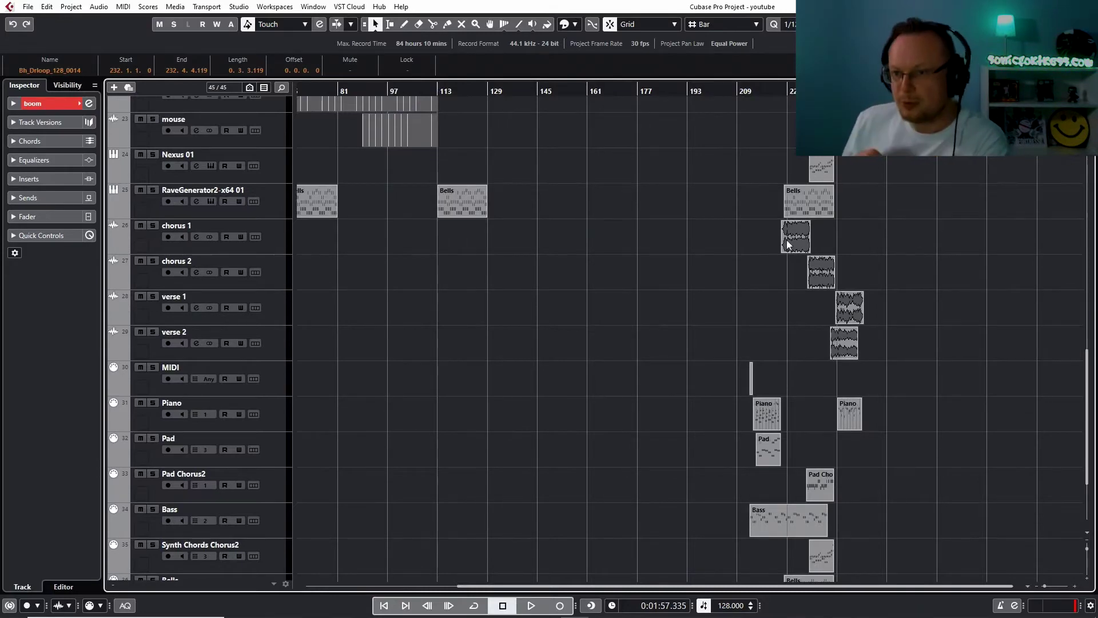
{"action": "left_click_drag", "start_coordinate": [879, 238], "coordinate": [745, 331]}
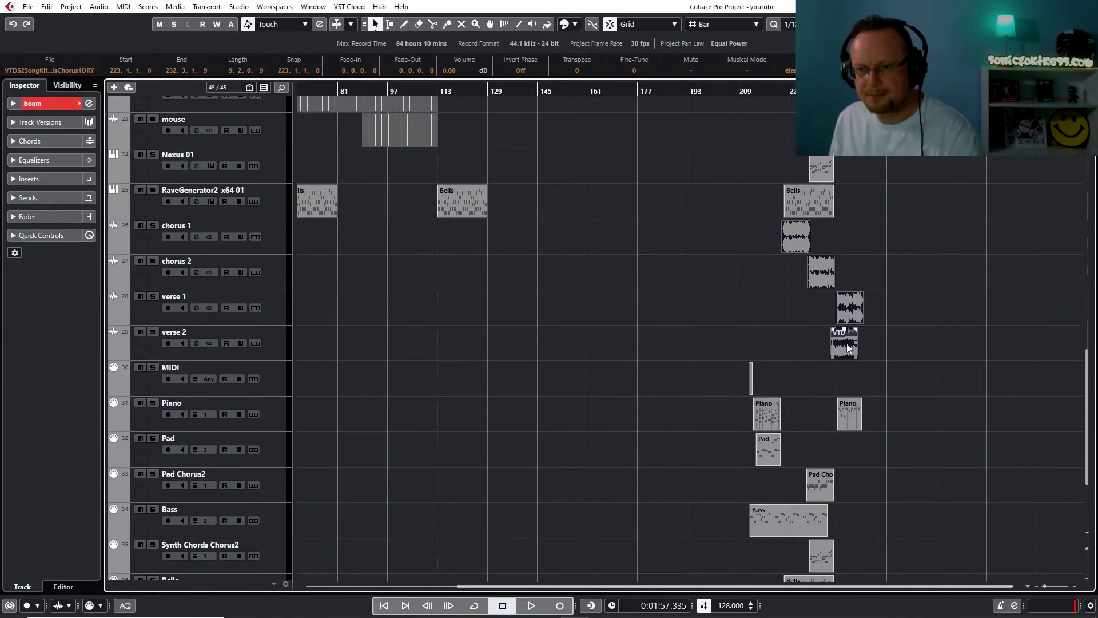
{"action": "left_click_drag", "start_coordinate": [847, 343], "coordinate": [356, 351]}
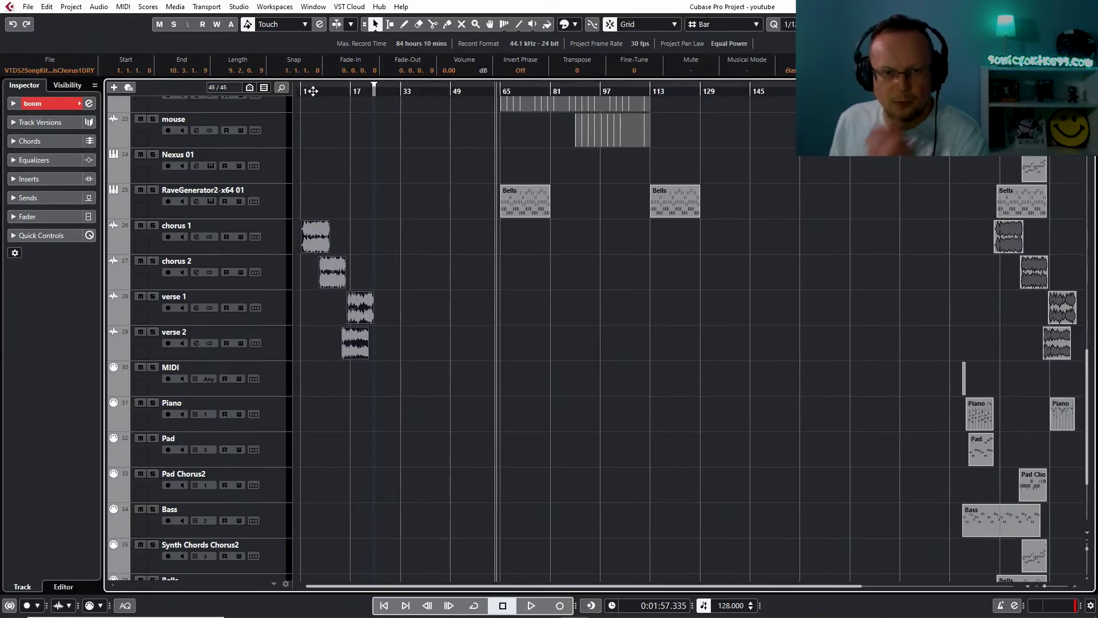
Move the four copied vocal clips together so the chorus 1 clip starts at bar 26, and deselect them
{"action": "left_click", "coordinate": [338, 90]}
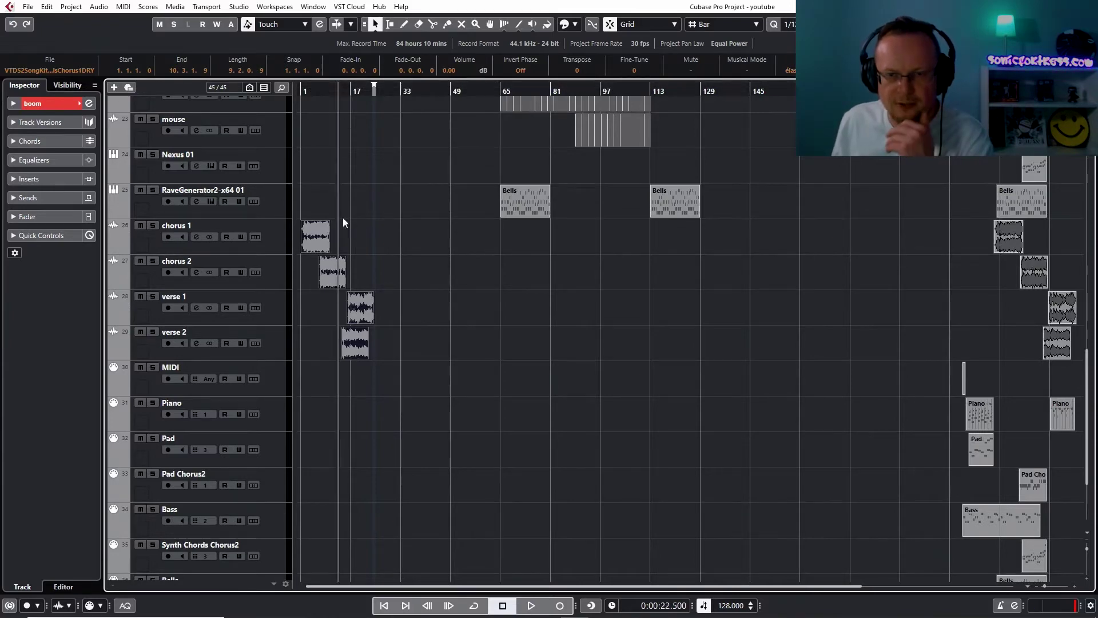
{"action": "left_click_drag", "start_coordinate": [318, 240], "coordinate": [444, 252]}
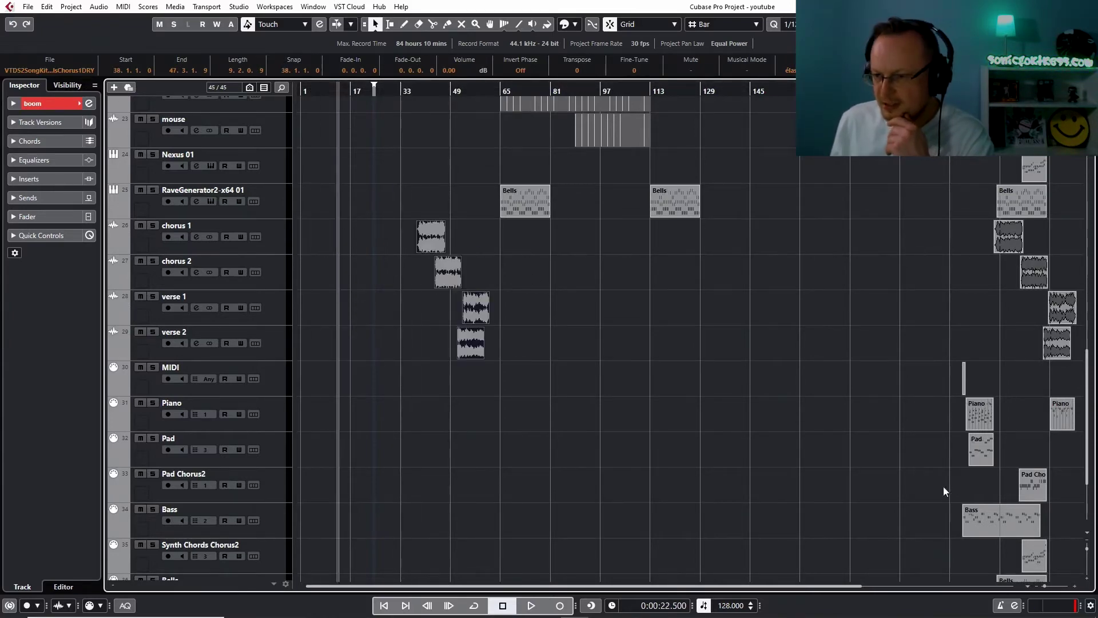
{"action": "left_click", "coordinate": [1076, 587]}
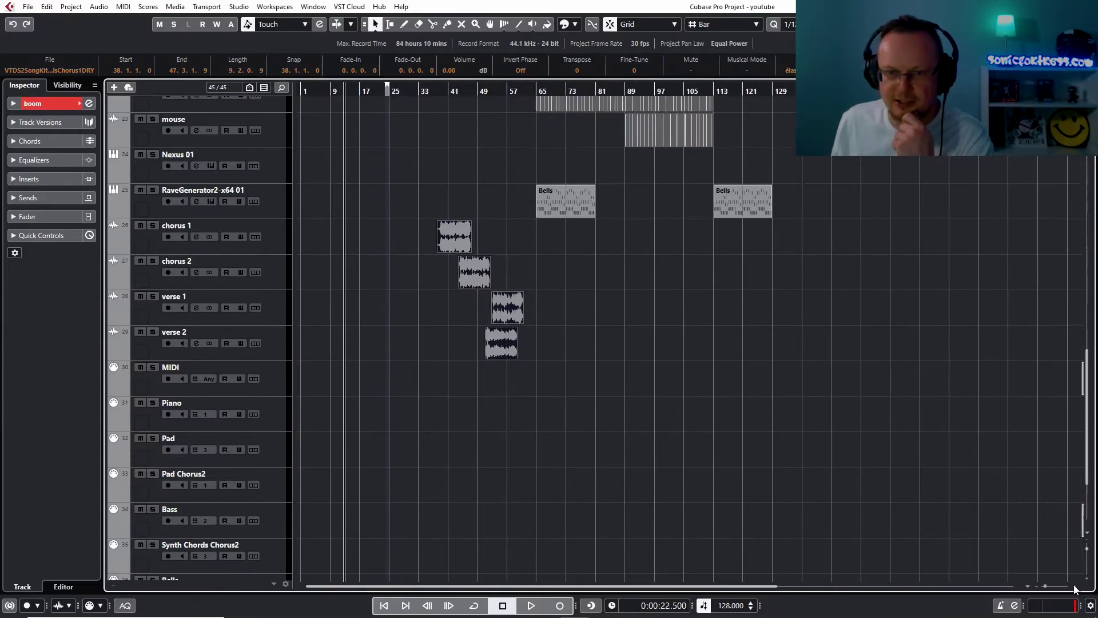
{"action": "left_click", "coordinate": [1075, 587]}
{"action": "left_click", "coordinate": [1075, 588]}
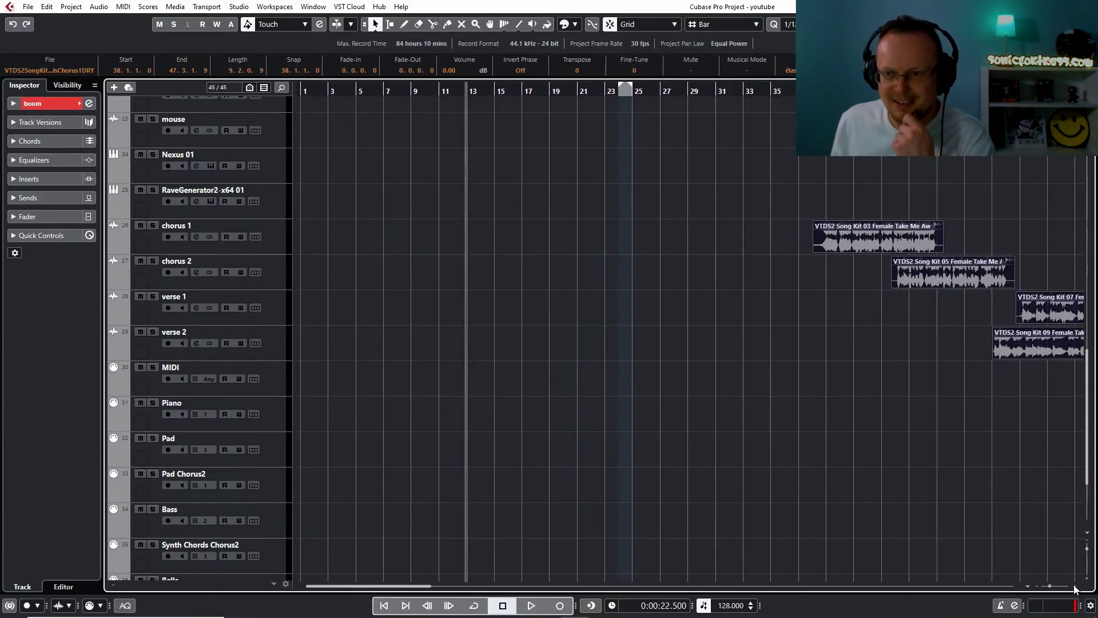
{"action": "left_click", "coordinate": [1021, 588]}
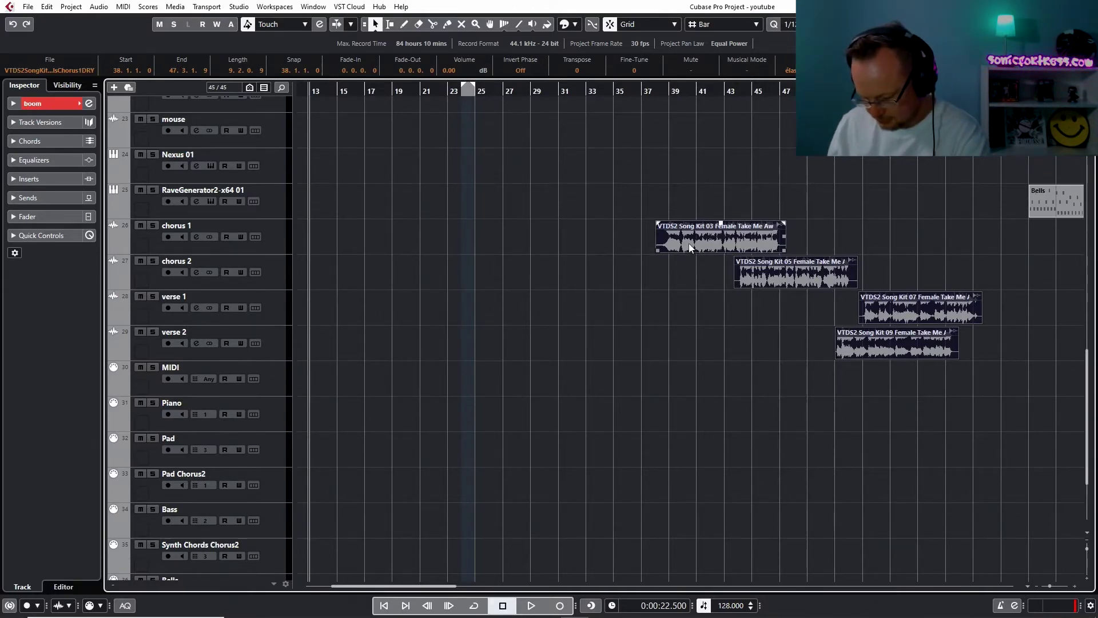
{"action": "key", "text": "shift+g"}
{"action": "key", "text": "shift+g"}
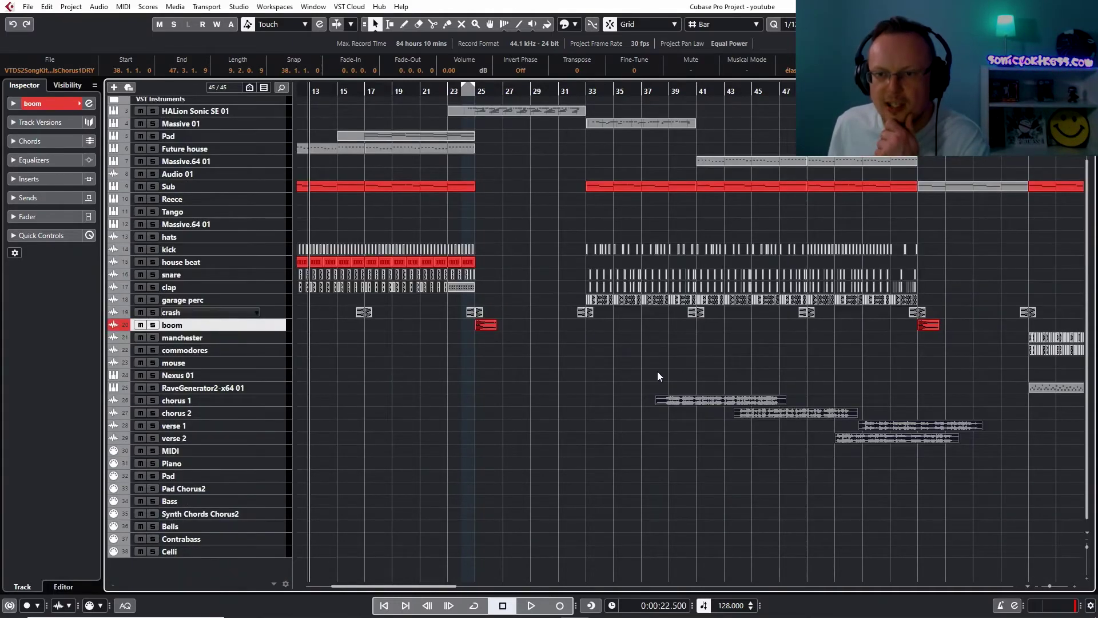
{"action": "left_click_drag", "start_coordinate": [692, 403], "coordinate": [520, 400]}
{"action": "left_click", "coordinate": [582, 434]}
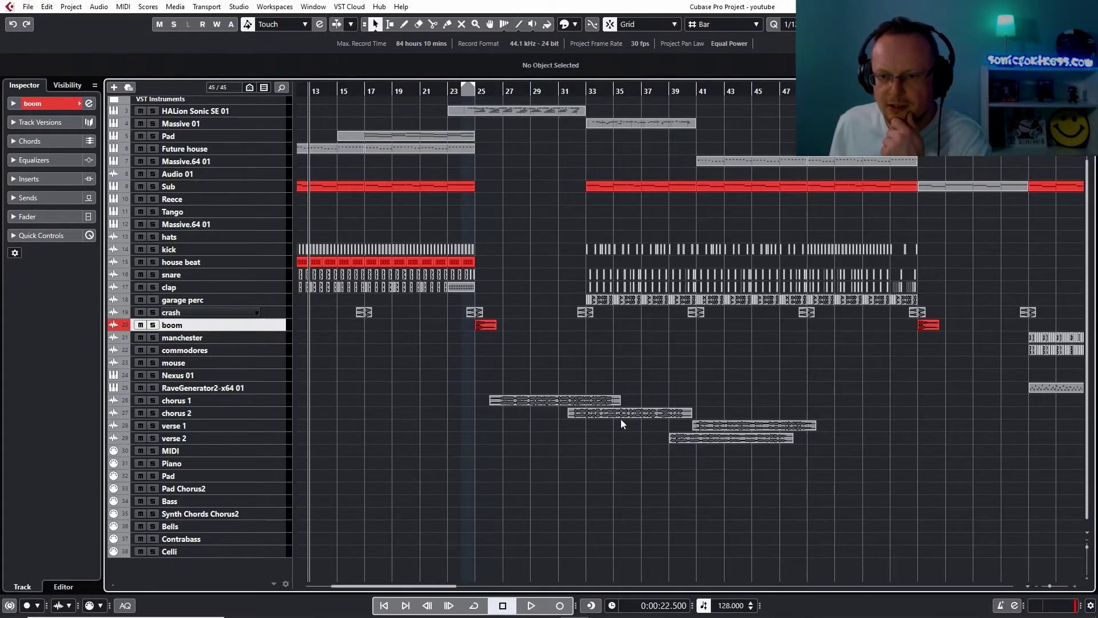
Move the chorus 2, verse 1 and verse 2 clips together so chorus 2 starts at bar 40, and set the locators to bars 25 and 33
{"action": "left_click_drag", "start_coordinate": [662, 400], "coordinate": [765, 414]}
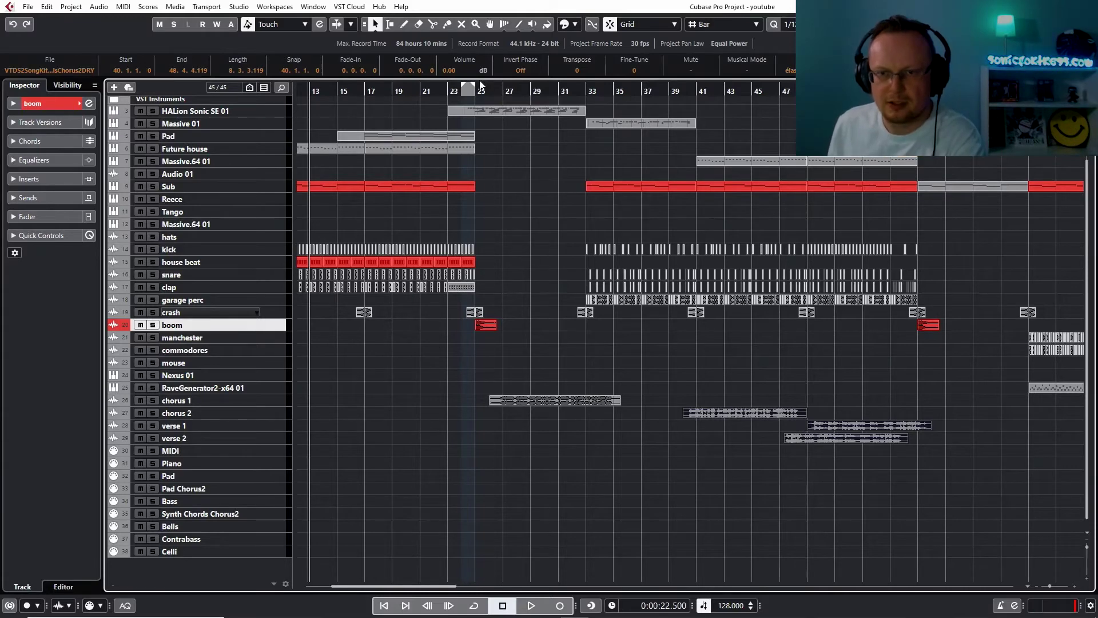
{"action": "left_click_drag", "start_coordinate": [476, 87], "coordinate": [576, 90]}
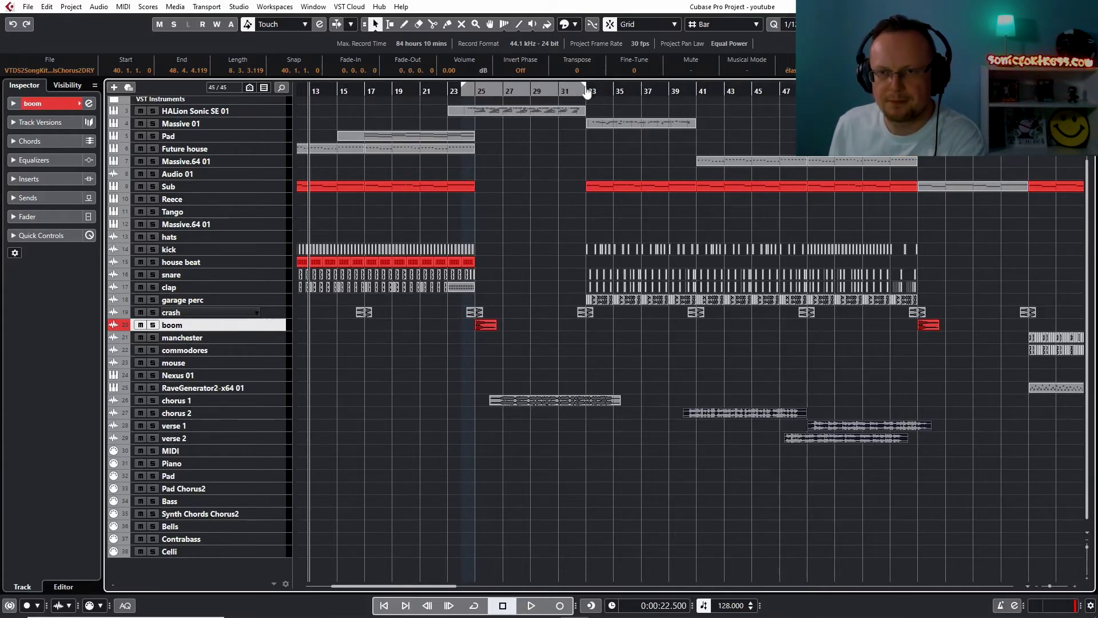
{"action": "left_click_drag", "start_coordinate": [463, 88], "coordinate": [476, 88]}
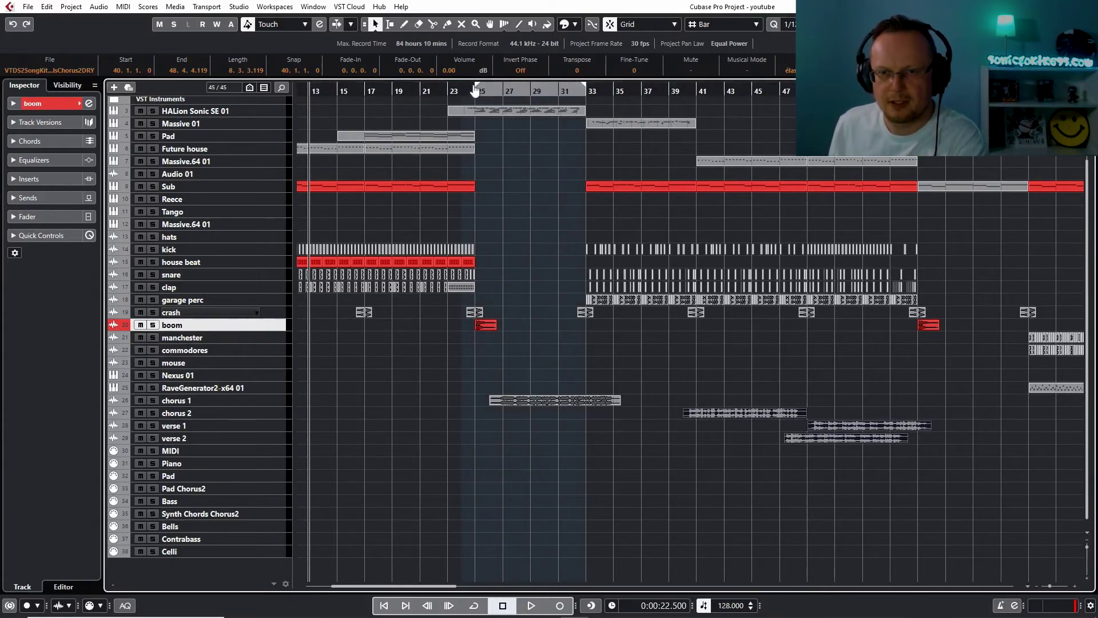
Move the chorus 1 clip so it starts at bar 24 and play the arrangement from there
{"action": "left_click_drag", "start_coordinate": [537, 403], "coordinate": [516, 402]}
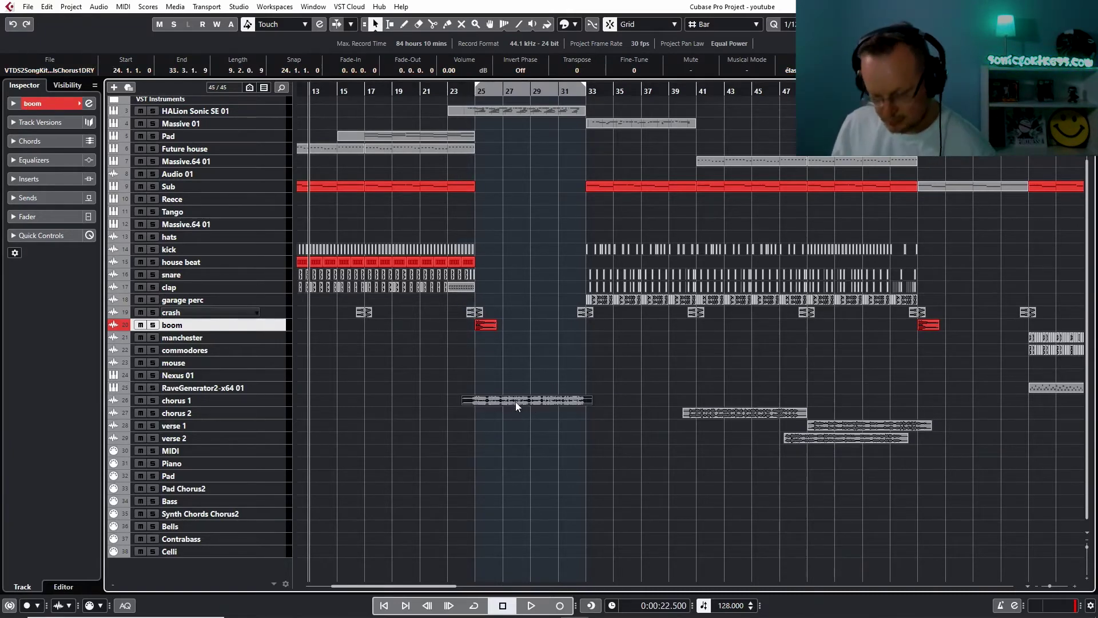
{"action": "left_click", "coordinate": [463, 90]}
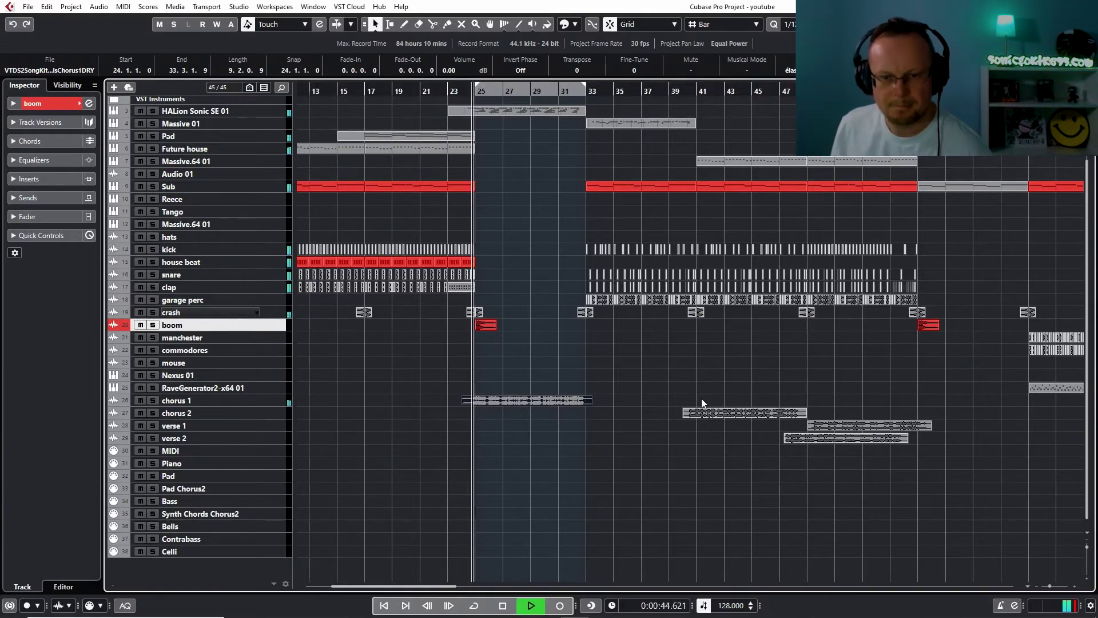
Examine the chorus 1 vocal waveform up close during playback to check its timing against bars 25 to 33
{"action": "left_click", "coordinate": [1085, 579]}
{"action": "left_click", "coordinate": [1086, 579]}
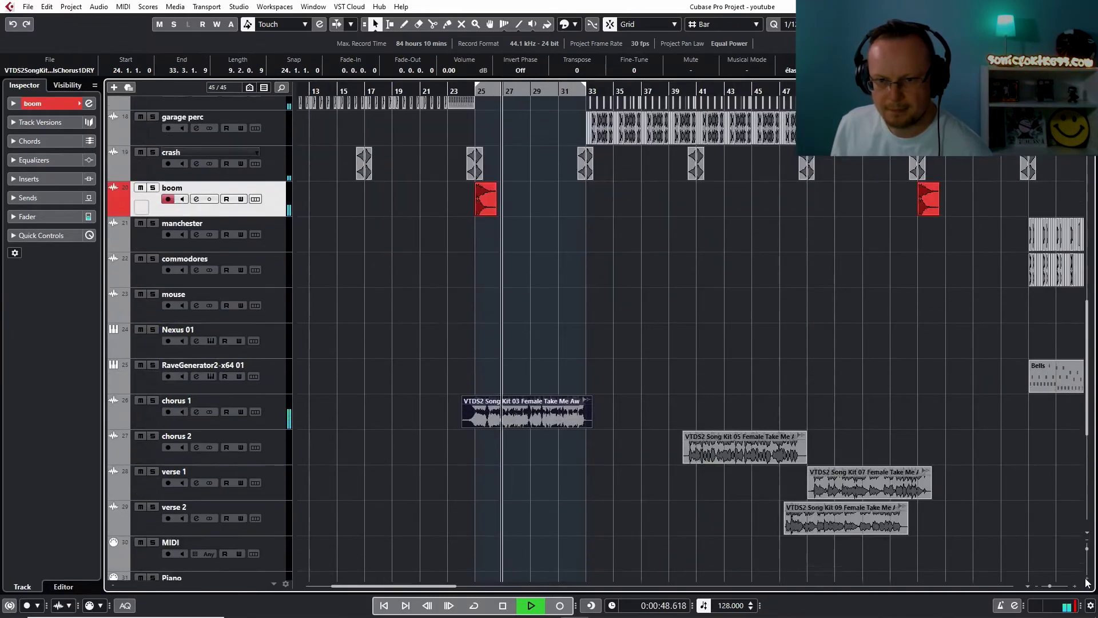
{"action": "left_click", "coordinate": [1086, 579]}
{"action": "left_click", "coordinate": [1086, 579]}
{"action": "left_click", "coordinate": [1085, 579]}
{"action": "left_click", "coordinate": [1087, 580]}
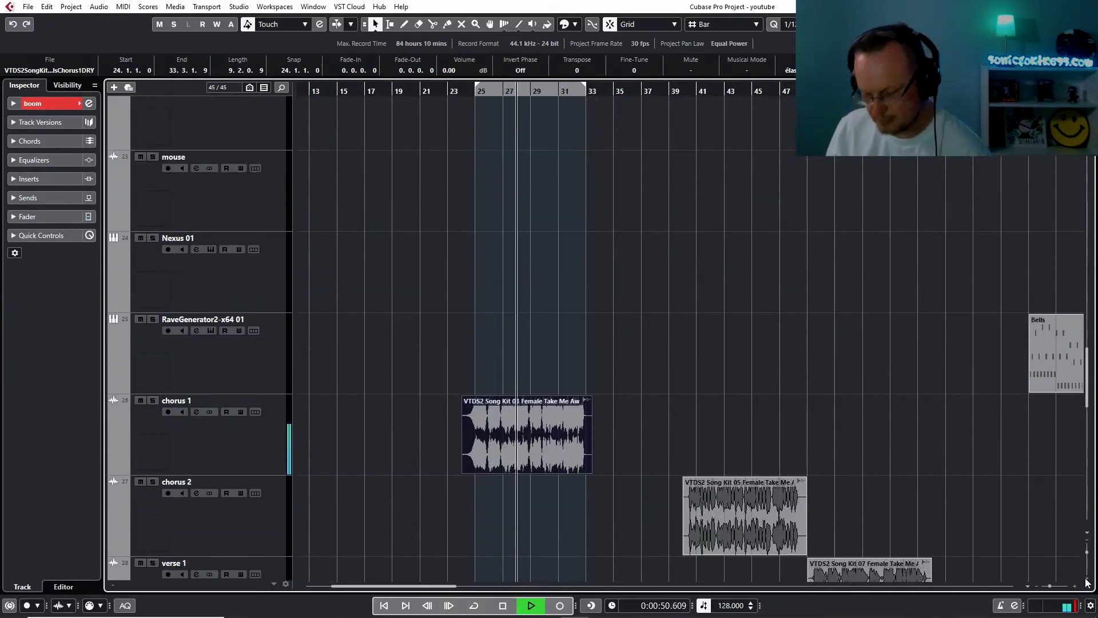
{"action": "key", "text": "h"}
{"action": "key", "text": "h"}
{"action": "key", "text": "h"}
{"action": "key", "text": "h"}
{"action": "key", "text": "h"}
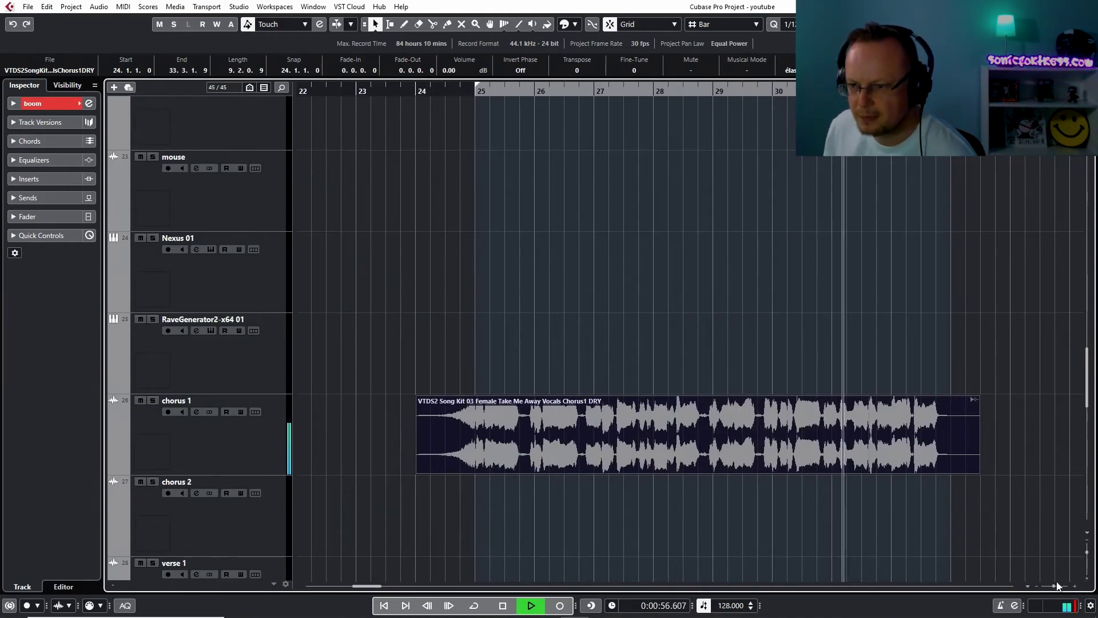
{"action": "key", "text": "g"}
{"action": "key", "text": "g"}
{"action": "key", "text": "g"}
{"action": "key", "text": "g"}
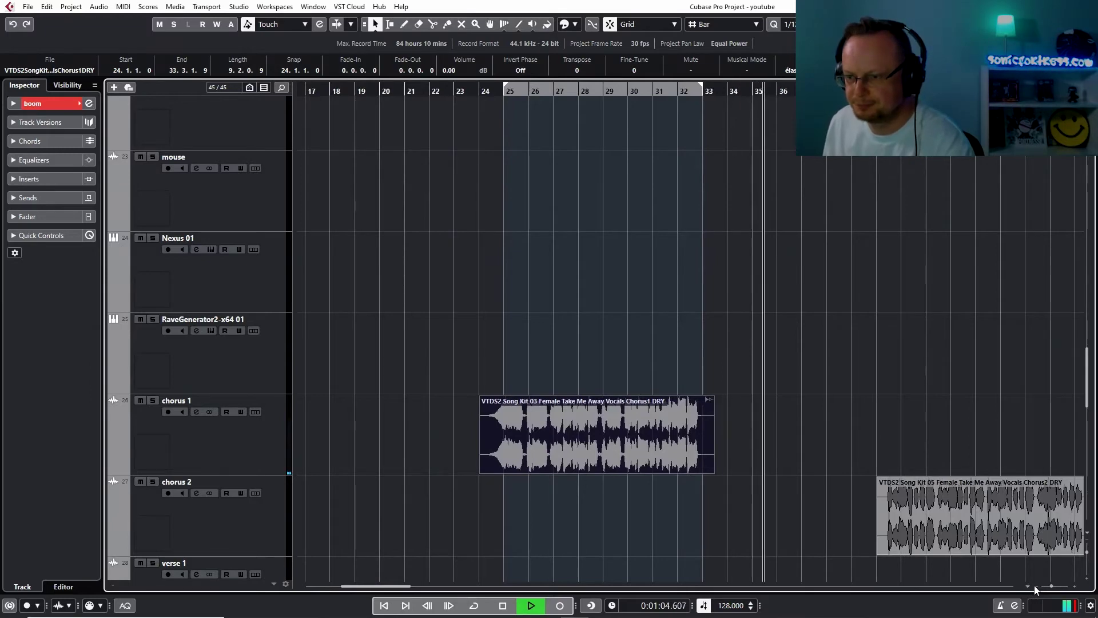
{"action": "left_click", "coordinate": [1036, 588]}
{"action": "left_click", "coordinate": [1036, 588]}
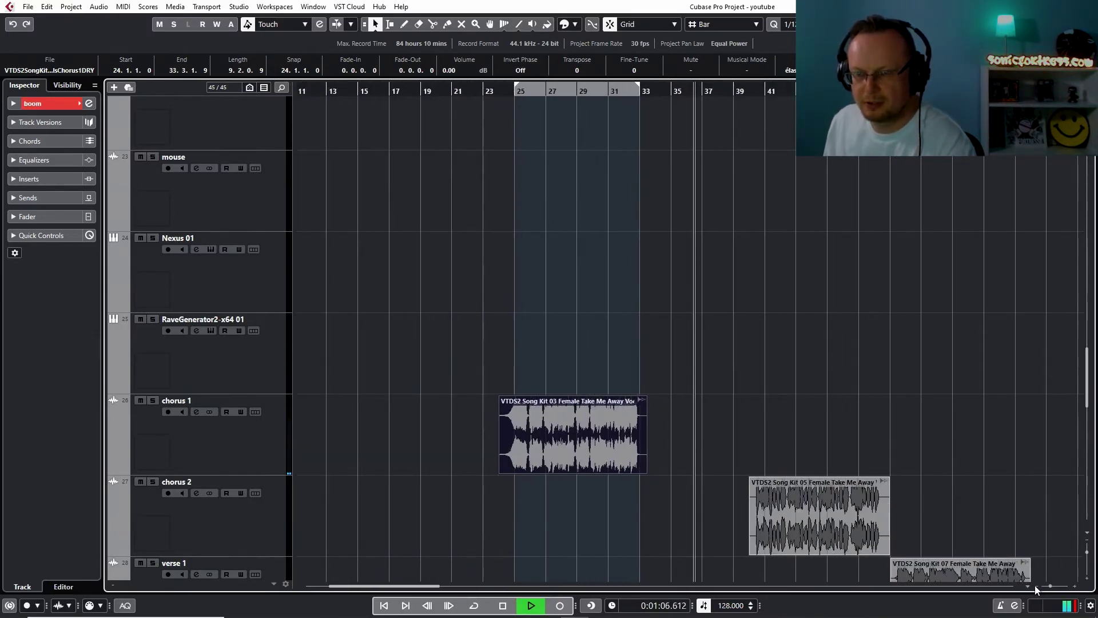
Move the verse 1 clip to bar 53 and the chorus 2 clip to bar 41, and check chorus 2 during playback
{"action": "left_click_drag", "start_coordinate": [967, 569], "coordinate": [1038, 564]}
{"action": "mouse_move", "coordinate": [785, 493]}
{"action": "left_mouse_down"}
{"action": "mouse_move", "coordinate": [832, 493]}
{"action": "mouse_move", "coordinate": [799, 494]}
{"action": "left_mouse_up"}
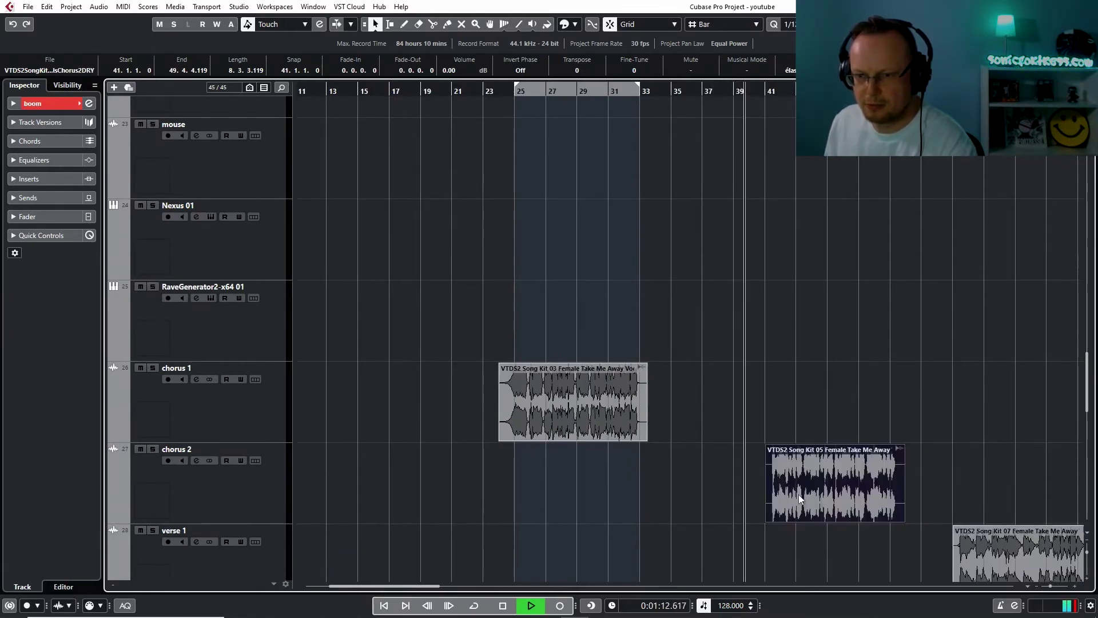
{"action": "left_click", "coordinate": [1075, 587]}
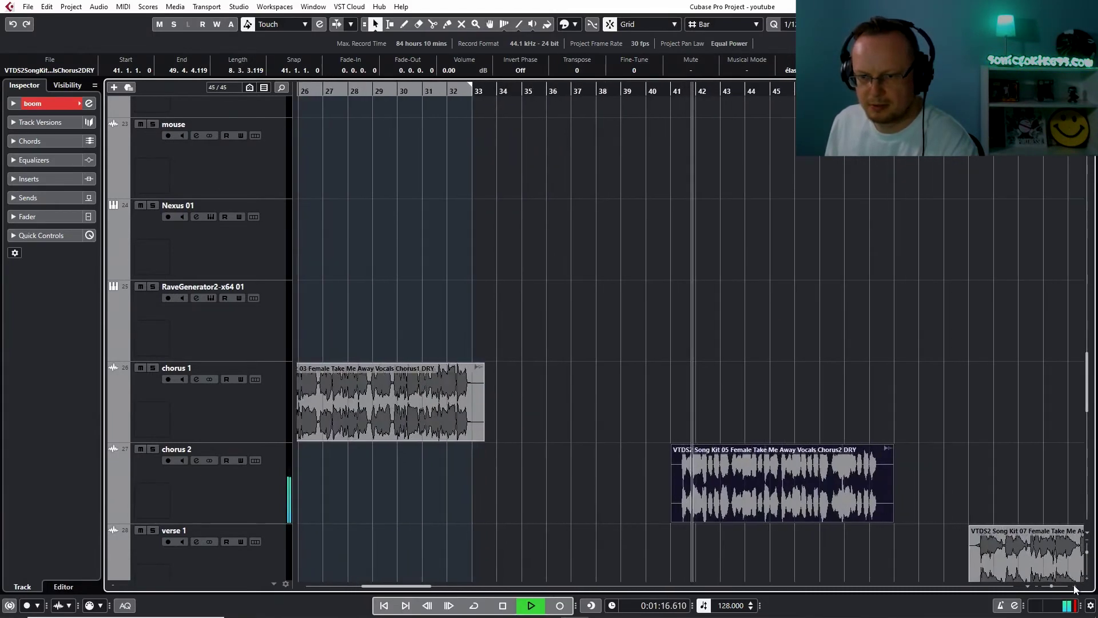
{"action": "left_click", "coordinate": [1075, 588]}
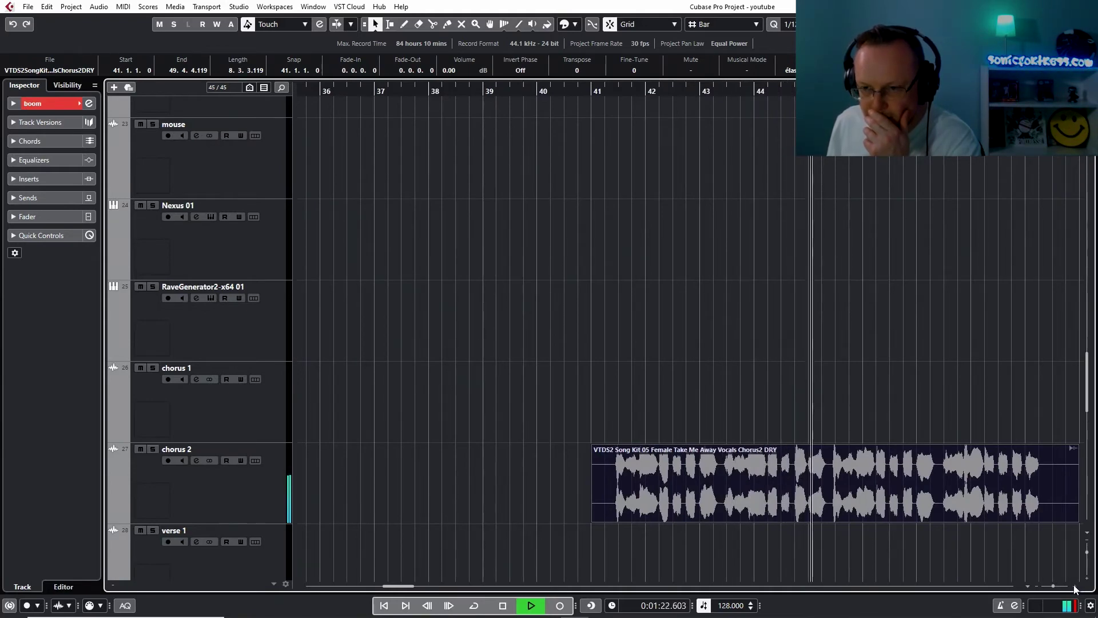
{"action": "left_click", "coordinate": [1019, 587]}
{"action": "left_click", "coordinate": [1019, 587]}
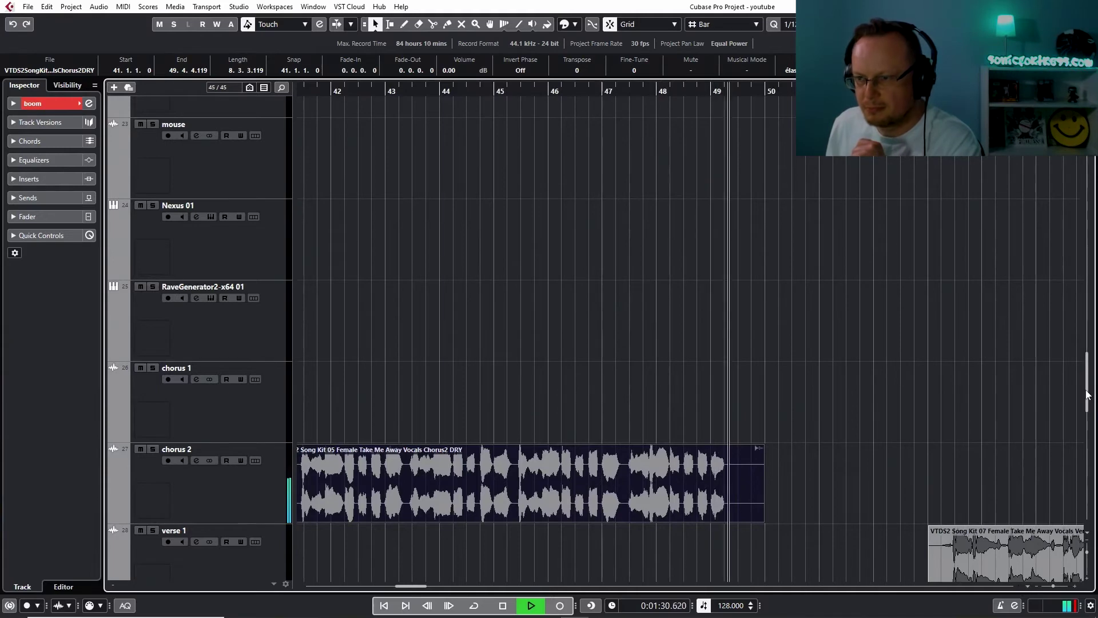
Select the verse 1 and verse 2 clips and move them together out of the way so verse 1 starts at 79.3.3.101
{"action": "scroll", "coordinate": [1088, 395], "scroll_direction": "down", "scroll_amount": 3}
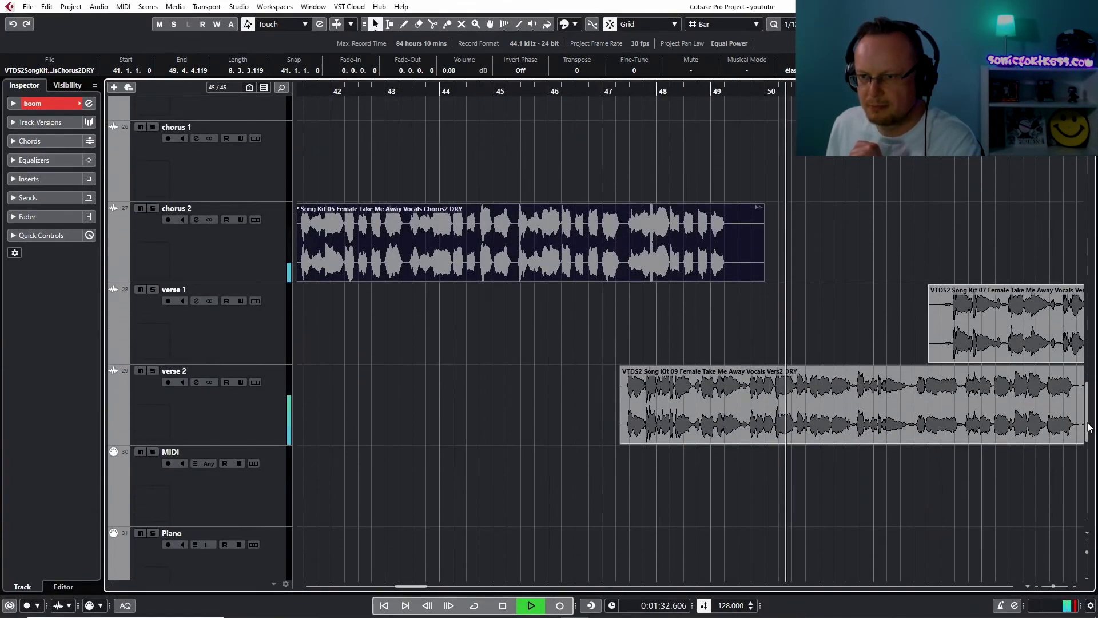
{"action": "left_click_drag", "start_coordinate": [832, 496], "coordinate": [987, 352]}
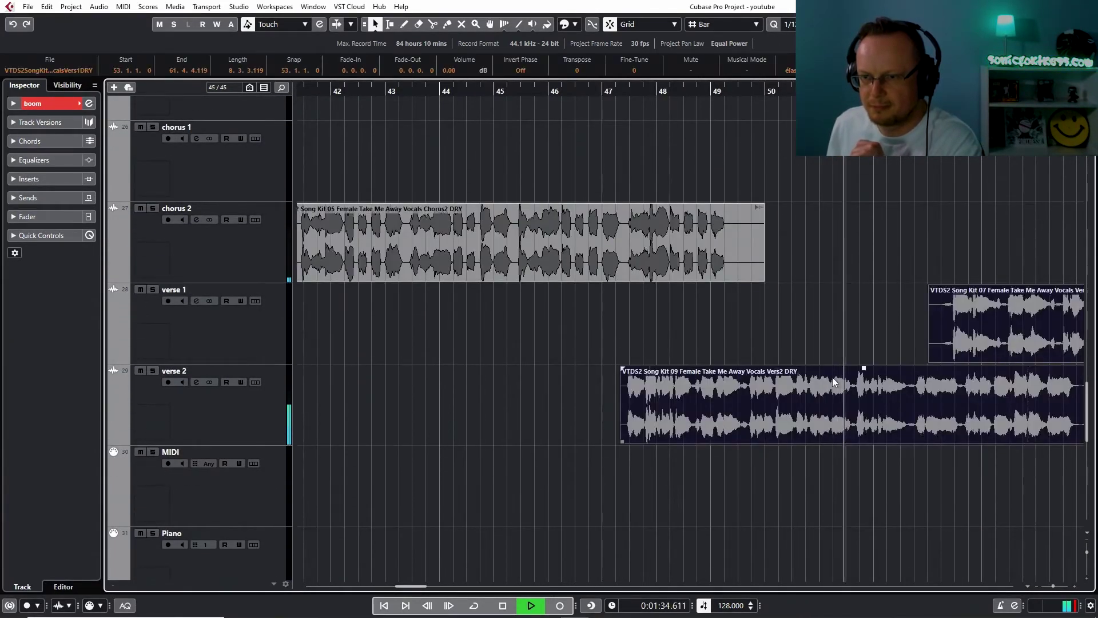
{"action": "left_click_drag", "start_coordinate": [813, 380], "coordinate": [1049, 408]}
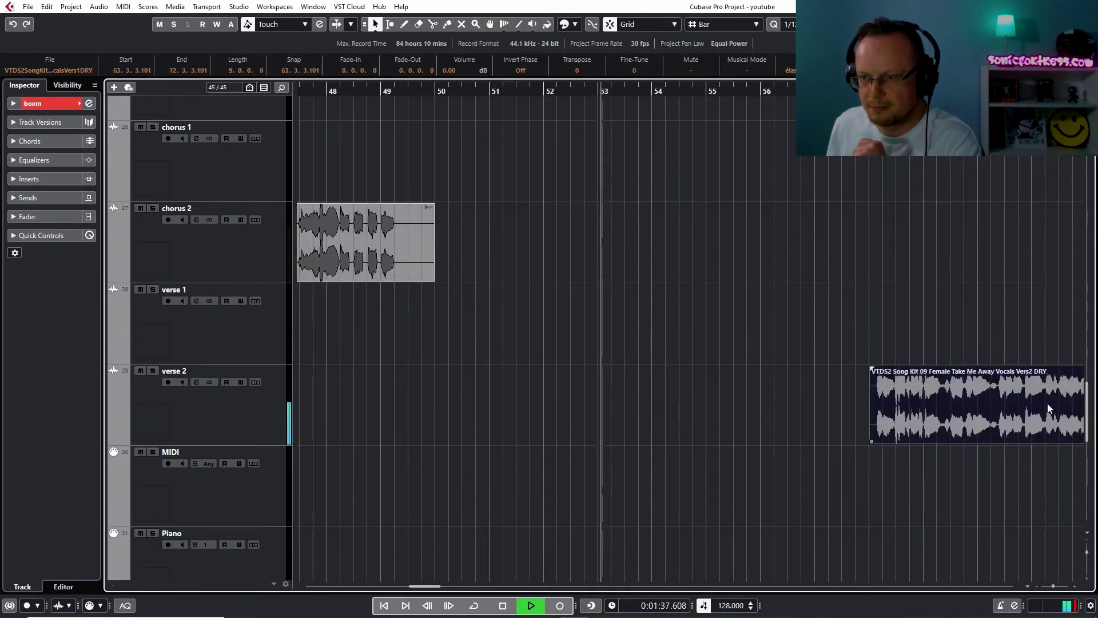
{"action": "left_click", "coordinate": [1037, 587]}
{"action": "left_click", "coordinate": [1037, 587]}
{"action": "left_click", "coordinate": [1038, 587]}
{"action": "left_click", "coordinate": [1037, 587]}
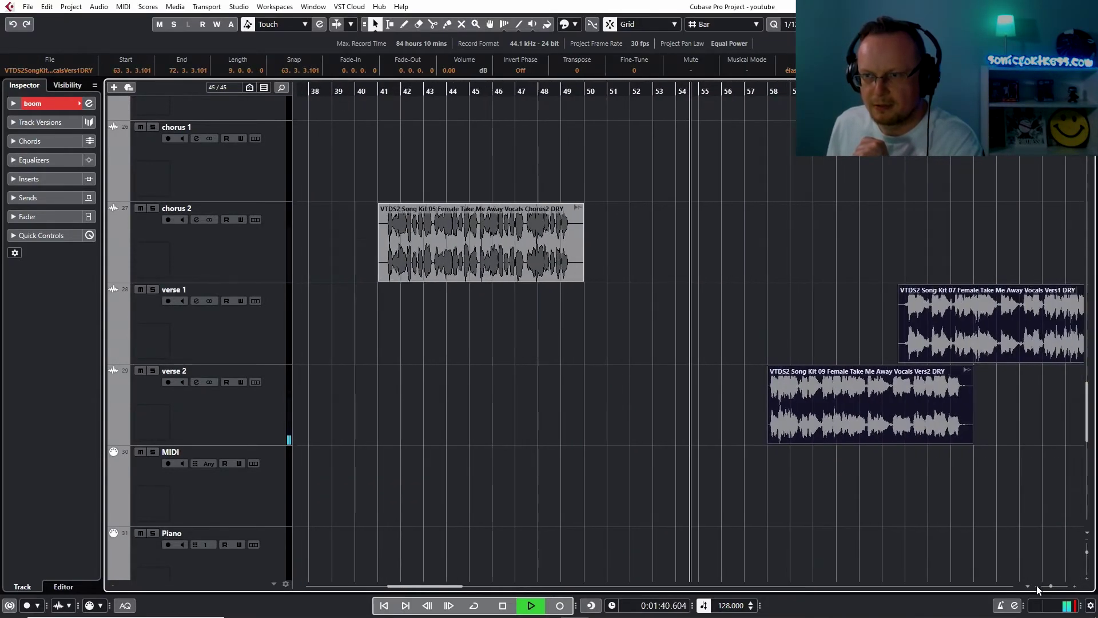
{"action": "left_click", "coordinate": [1038, 587]}
{"action": "left_click", "coordinate": [1037, 587]}
{"action": "left_click", "coordinate": [1038, 587]}
{"action": "left_click", "coordinate": [1037, 587]}
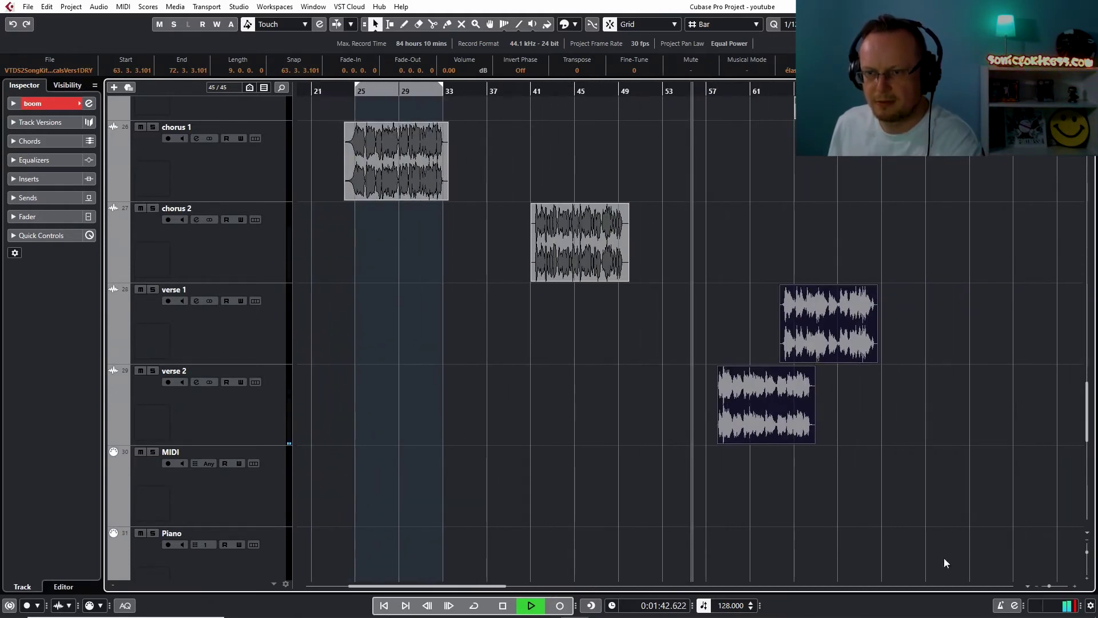
{"action": "left_click_drag", "start_coordinate": [739, 421], "coordinate": [908, 423]}
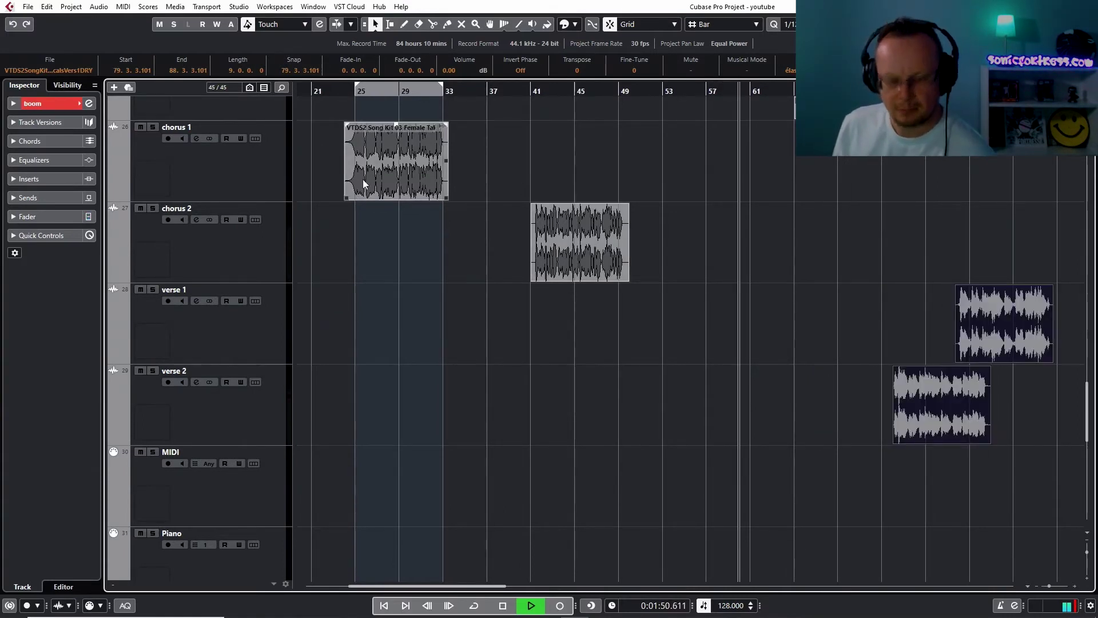
Copy the chorus 1 clip so the copy starts at bar 56 on the same track, and deselect it
{"action": "left_click_drag", "start_coordinate": [364, 183], "coordinate": [714, 191]}
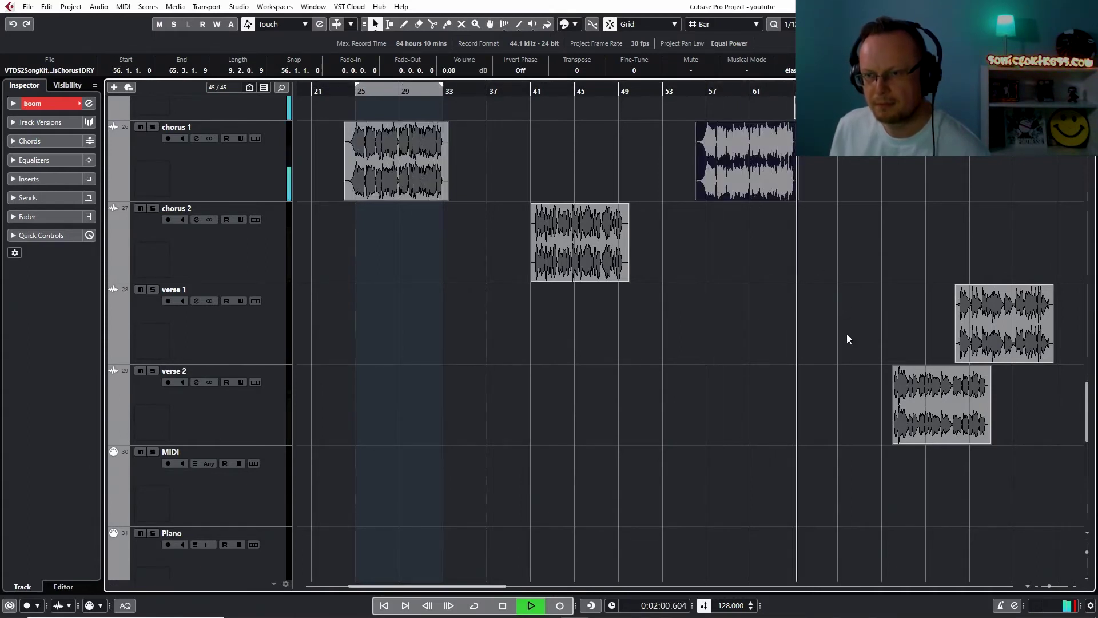
{"action": "left_click", "coordinate": [658, 369]}
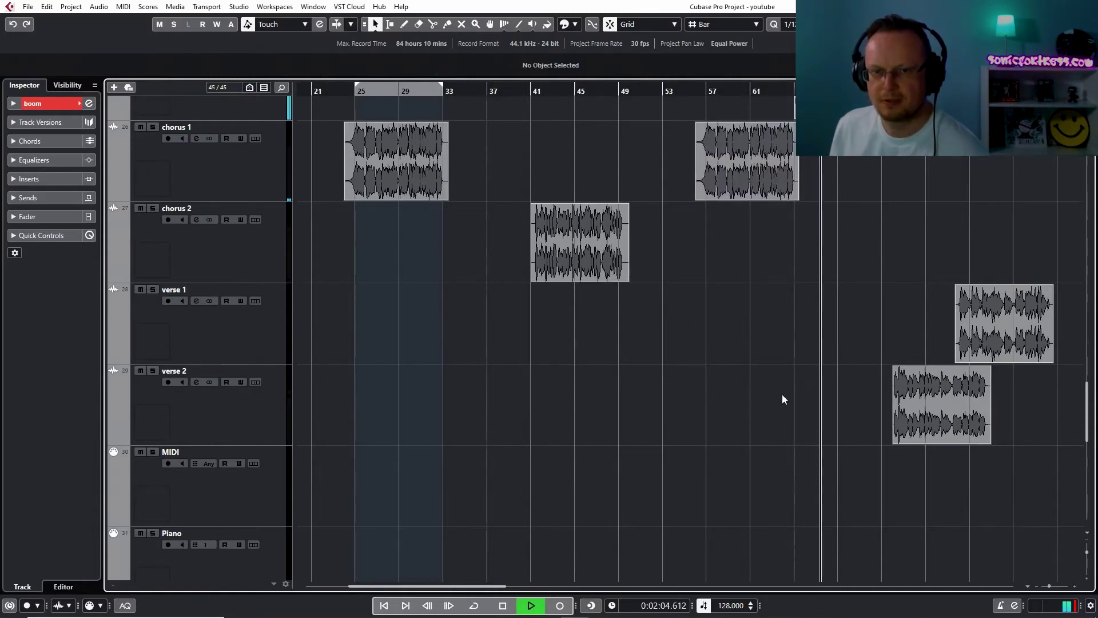
Stop playback and move only the verse 1 clip back so it starts at bar 16, just before the first chorus
{"action": "left_click", "coordinate": [984, 332]}
{"action": "key", "text": "space"}
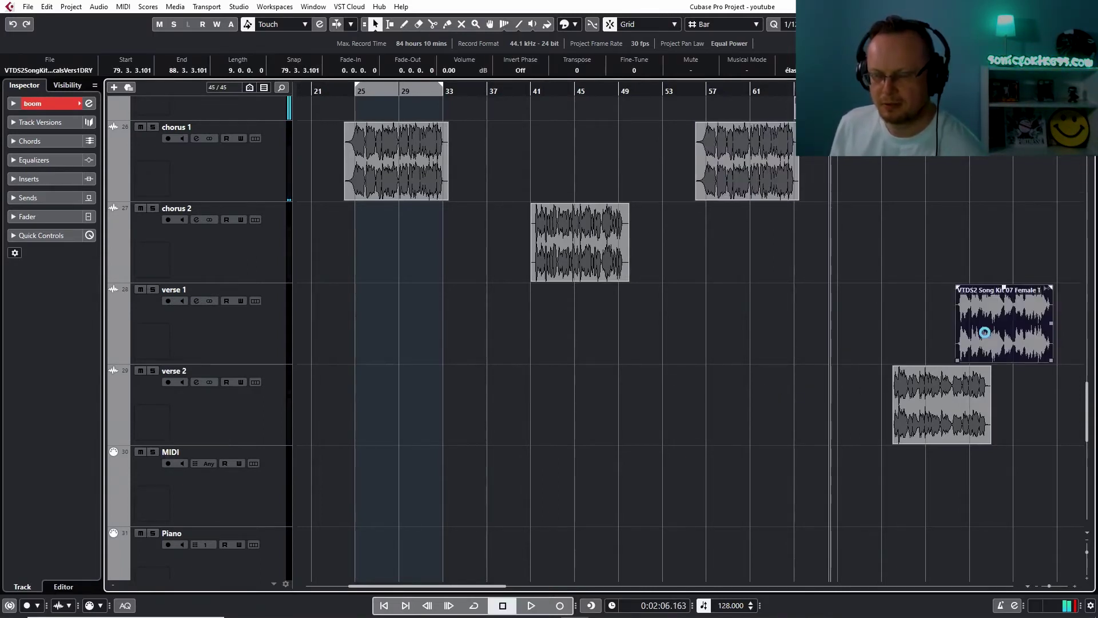
{"action": "left_click_drag", "start_coordinate": [987, 331], "coordinate": [344, 337]}
{"action": "left_click_drag", "start_coordinate": [294, 335], "coordinate": [485, 313]}
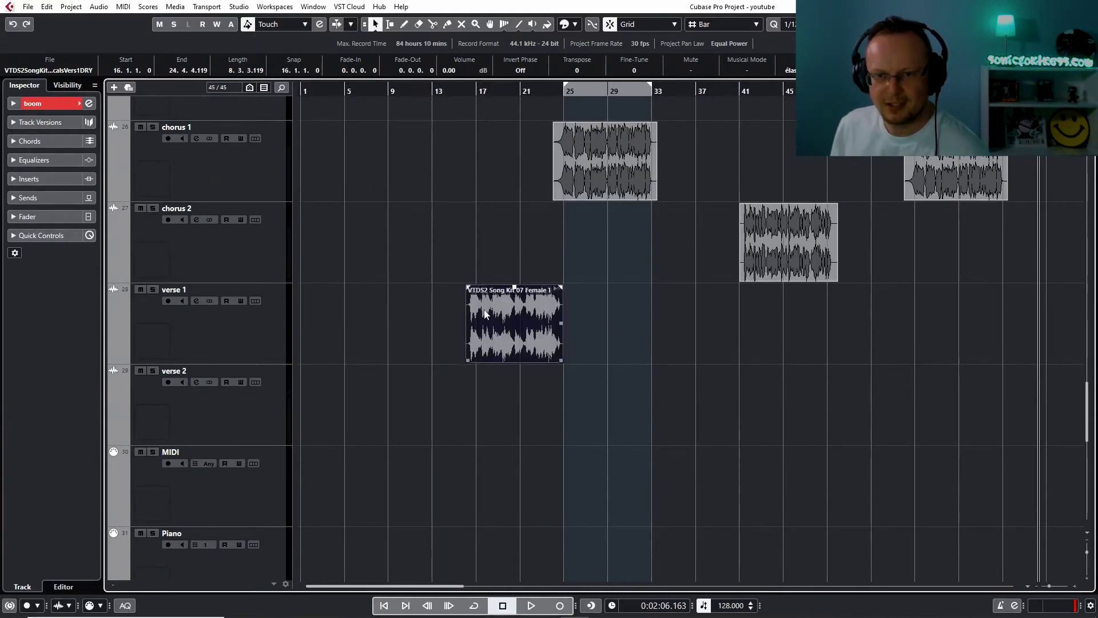
Play from bar 13 and shift the verse 1 clip one bar forward so it starts at bar 17
{"action": "left_click", "coordinate": [432, 92]}
{"action": "key", "text": "space"}
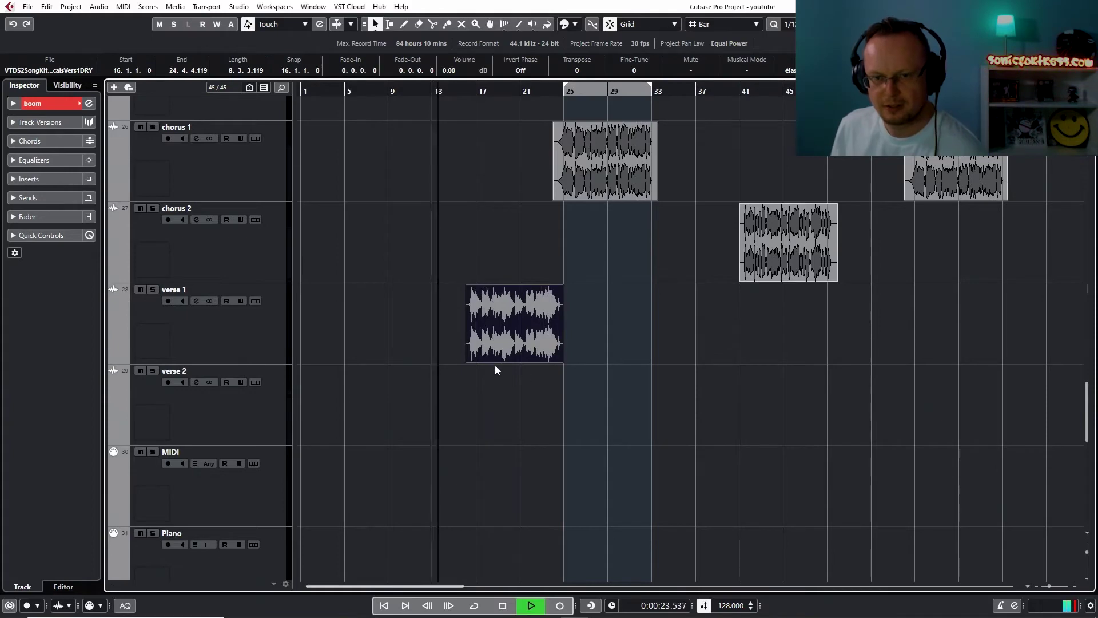
{"action": "left_click", "coordinate": [1076, 588]}
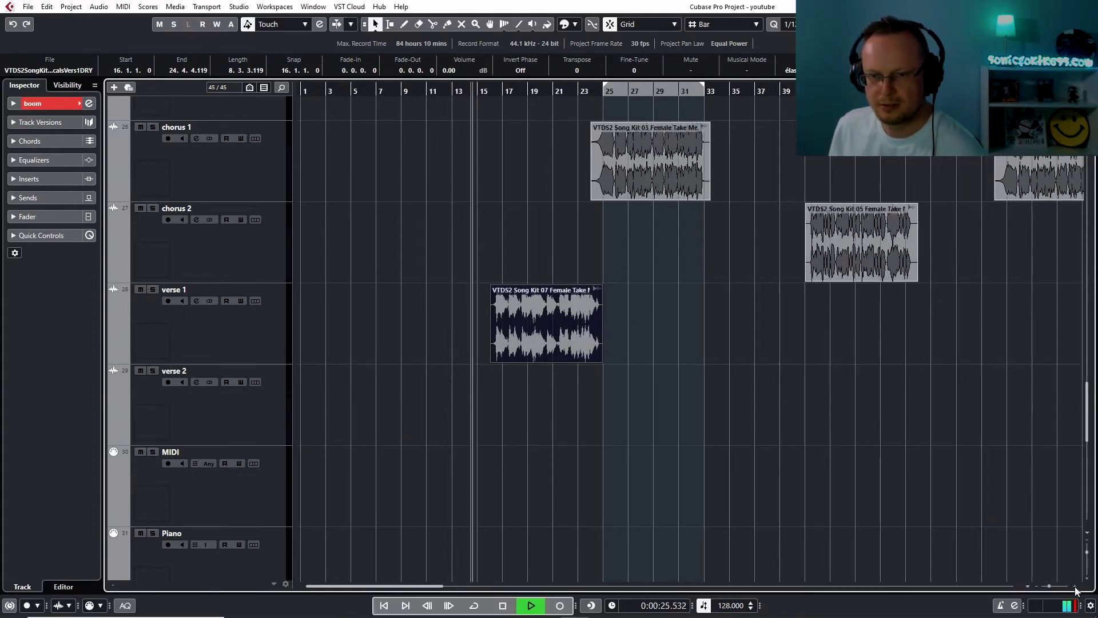
{"action": "left_click", "coordinate": [1075, 588]}
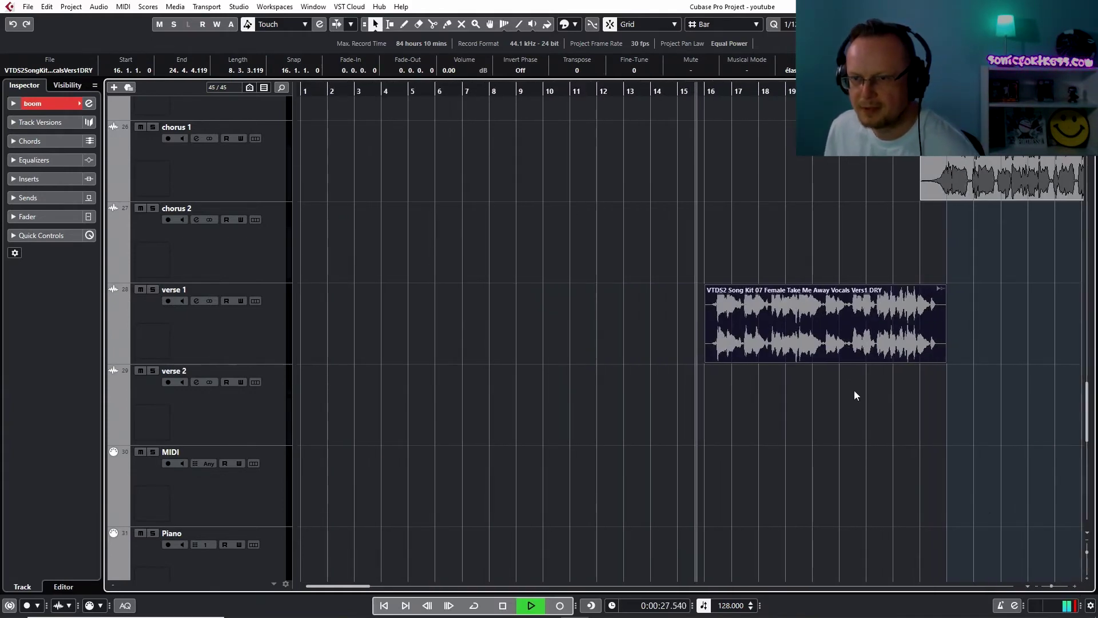
{"action": "left_click_drag", "start_coordinate": [760, 334], "coordinate": [775, 335]}
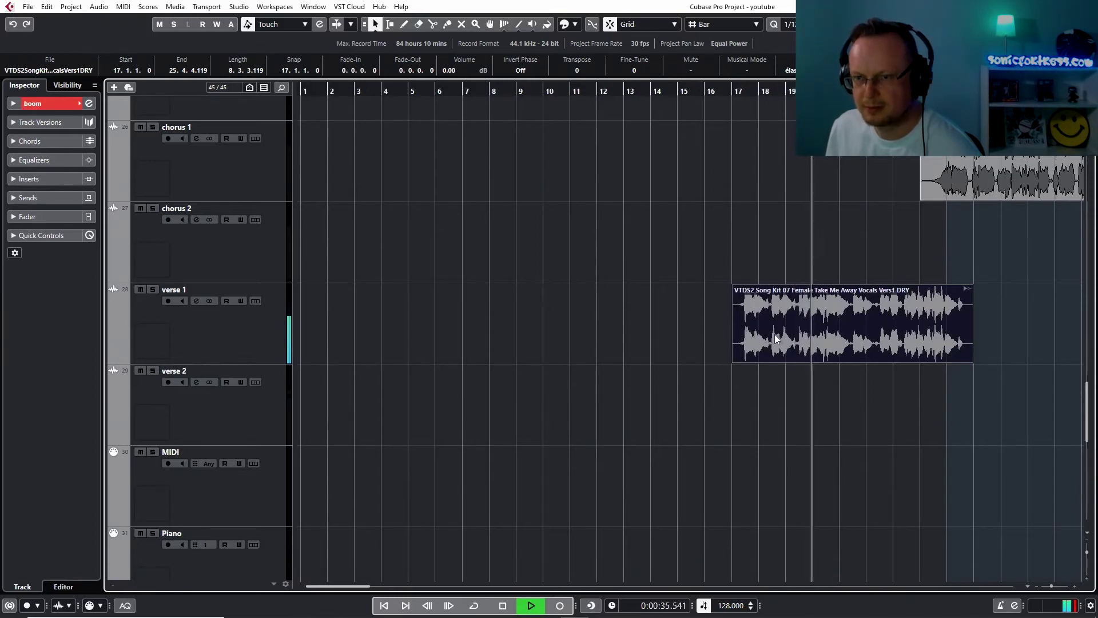
{"action": "left_click", "coordinate": [776, 340]}
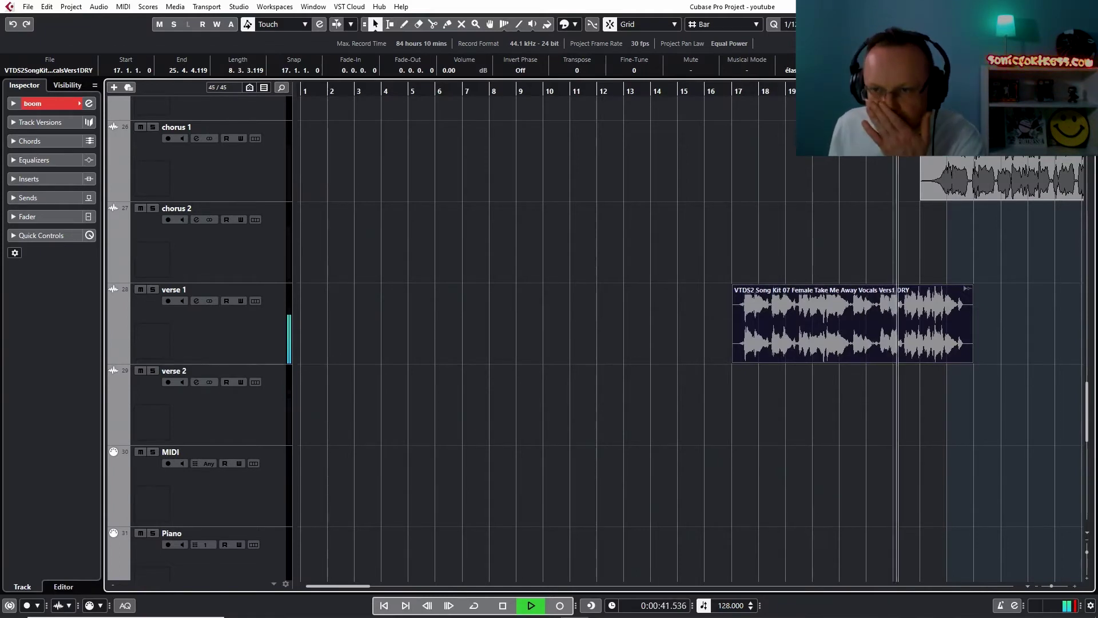
Set the snap grid to Beat and move the verse 1 clip so it starts at beat 3 of bar 16
{"action": "left_click", "coordinate": [727, 26]}
{"action": "left_click", "coordinate": [725, 50]}
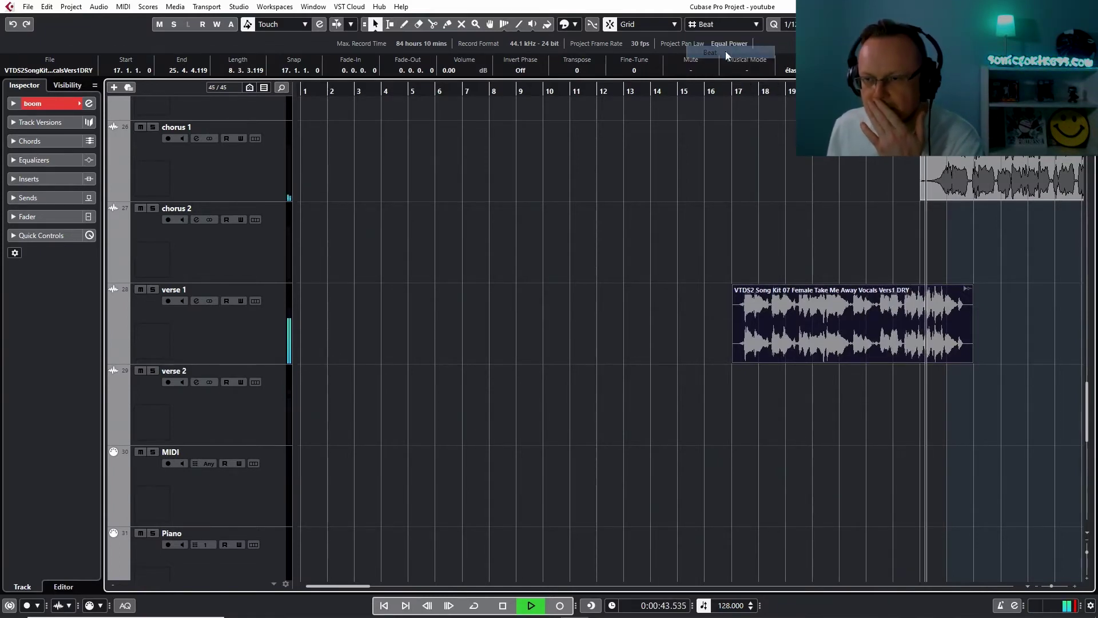
{"action": "left_click_drag", "start_coordinate": [792, 331], "coordinate": [774, 328]}
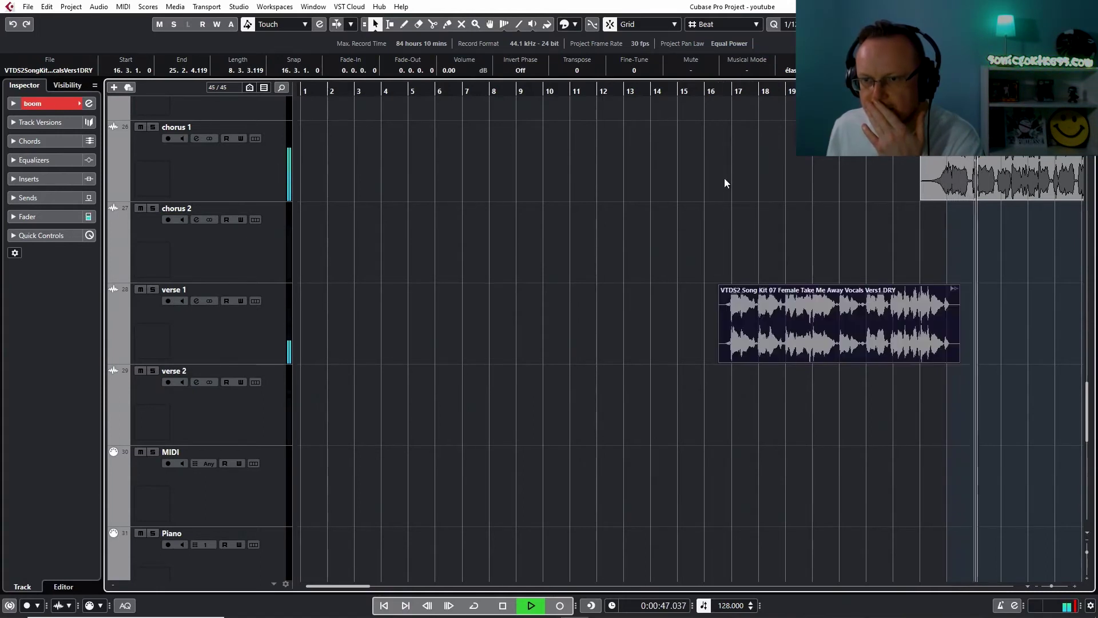
Play from bar 16 and follow the arrangement through verse 1 and chorus 1 to check the vocal timing
{"action": "left_click", "coordinate": [708, 97]}
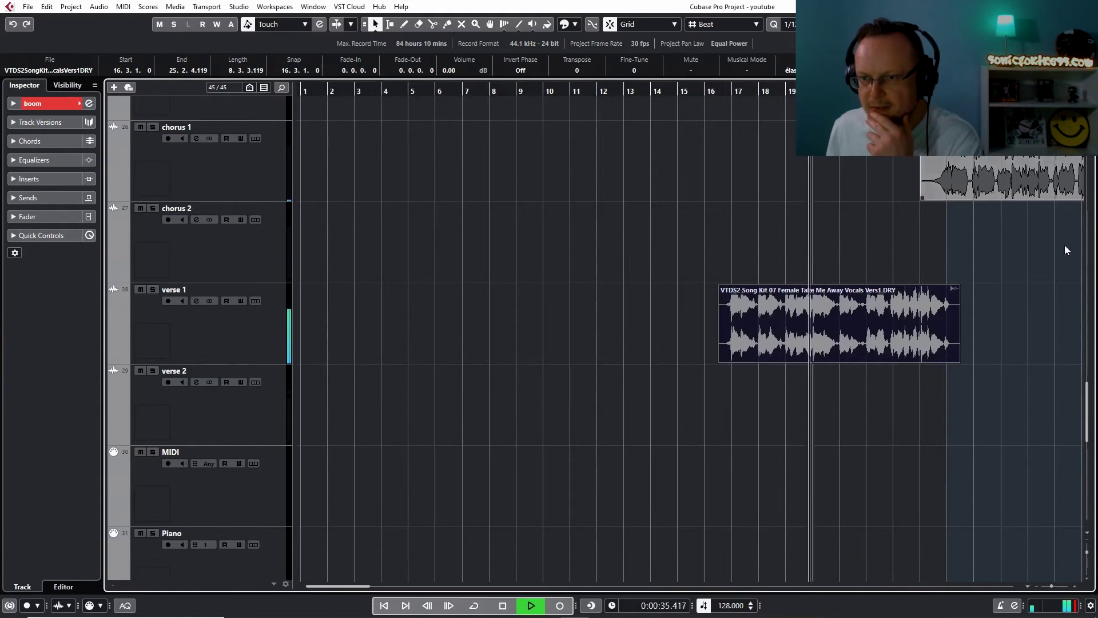
{"action": "left_click", "coordinate": [1020, 587]}
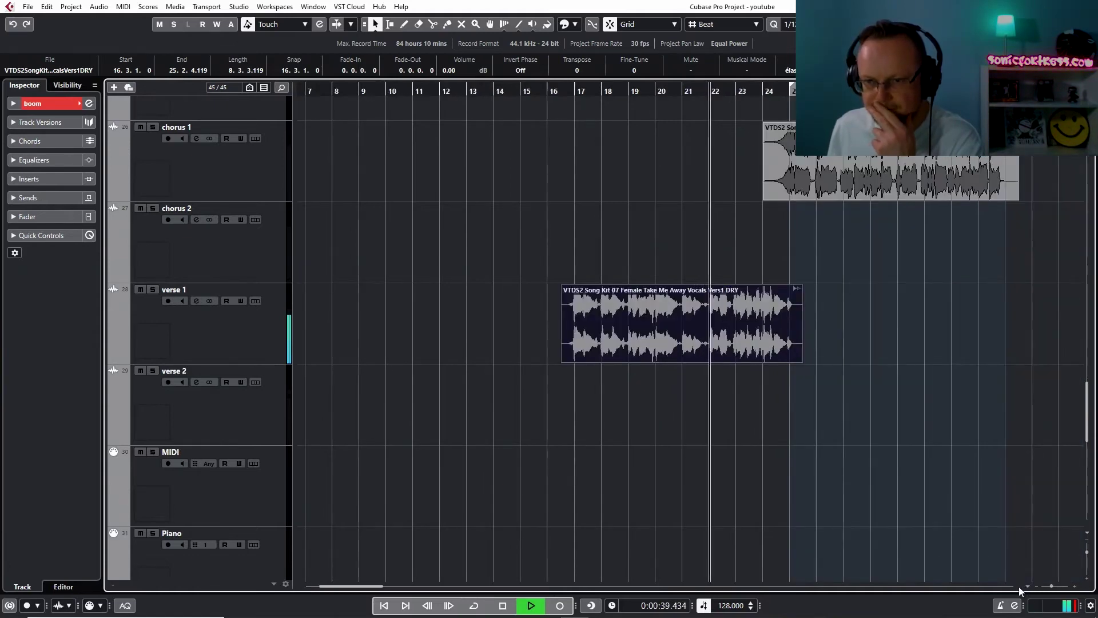
{"action": "left_click", "coordinate": [1020, 588]}
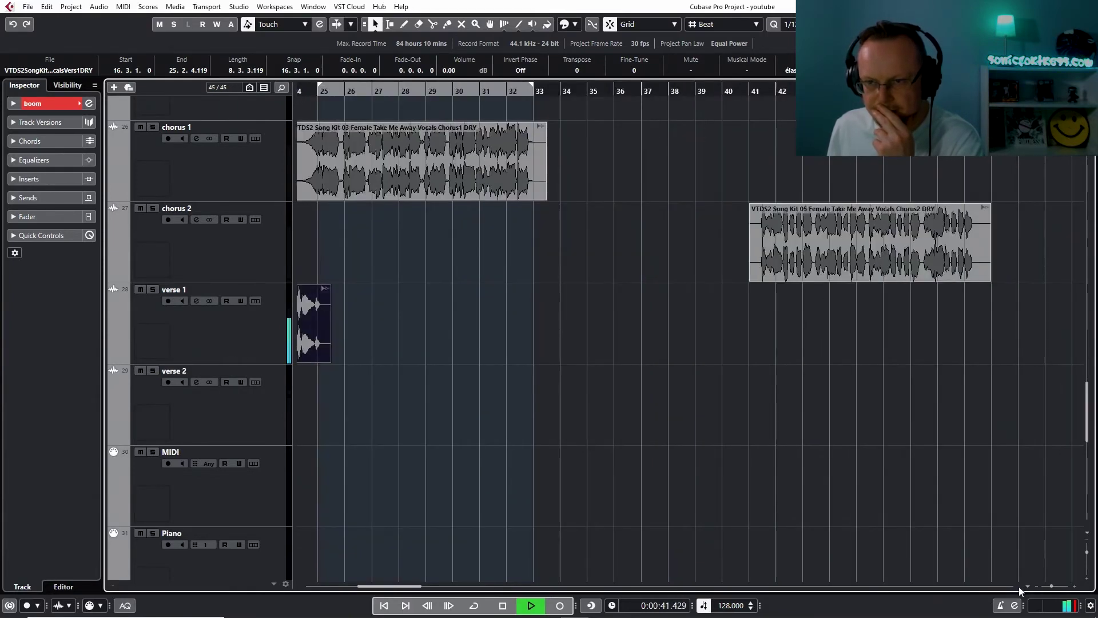
{"action": "left_click", "coordinate": [1020, 588]}
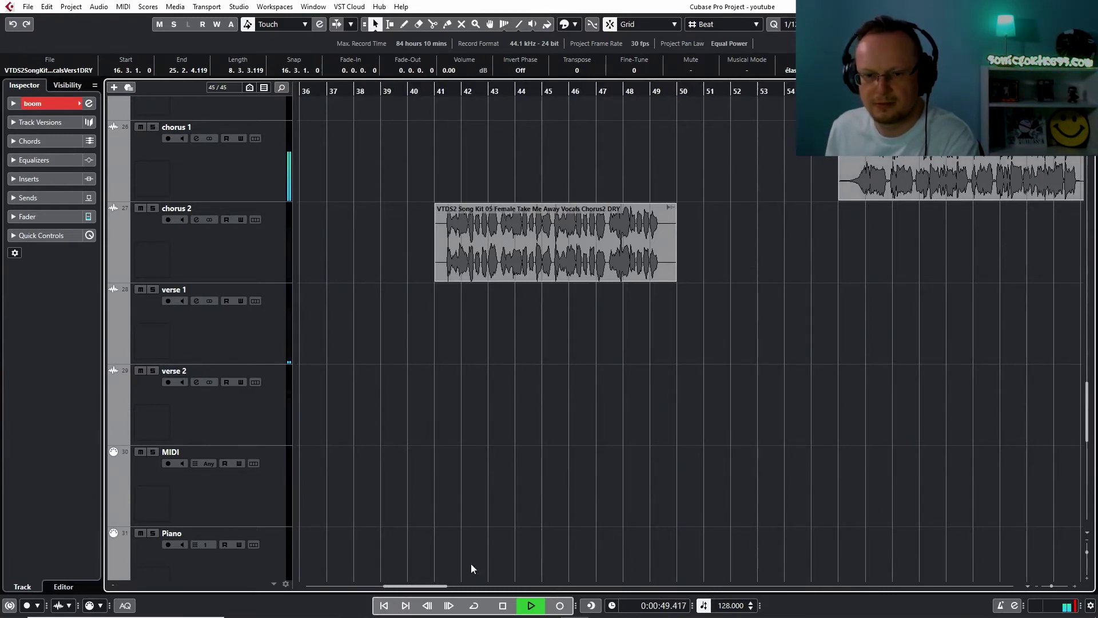
Try the verse 2 clip at bar 49 after chorus 2, and move it back out to beat 4 of bar 74
{"action": "left_click_drag", "start_coordinate": [434, 588], "coordinate": [465, 592]}
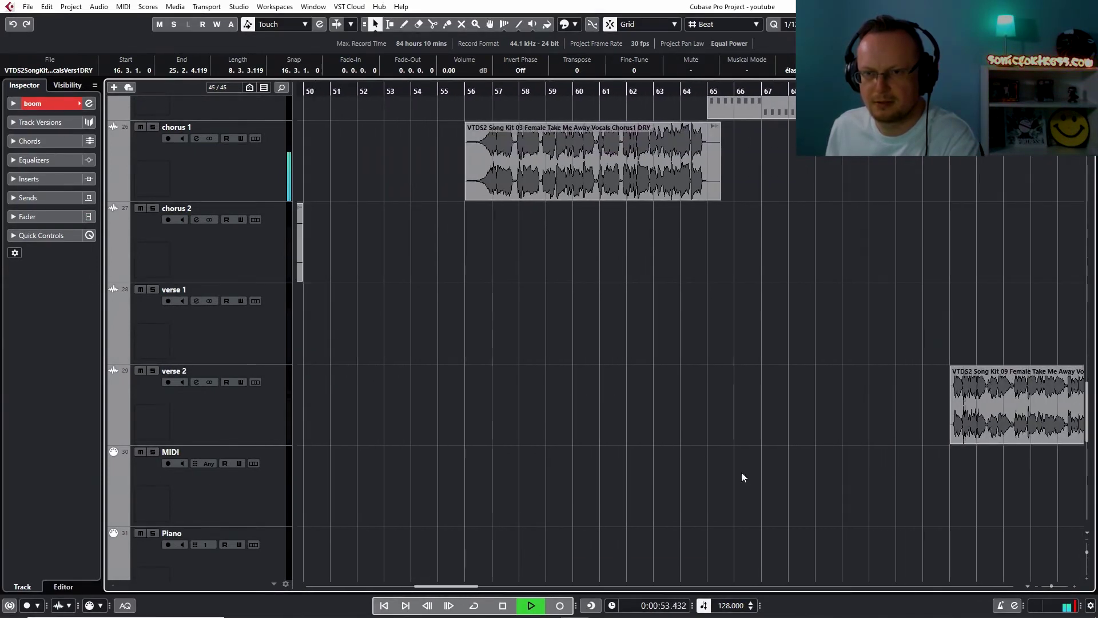
{"action": "left_click_drag", "start_coordinate": [1028, 387], "coordinate": [409, 403]}
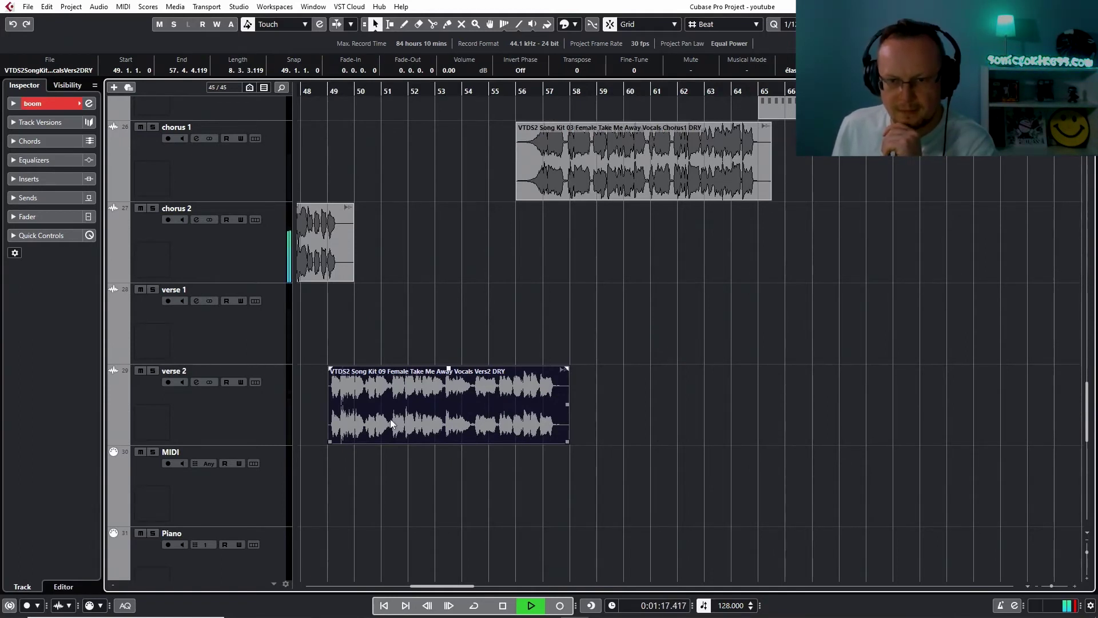
{"action": "left_click_drag", "start_coordinate": [427, 423], "coordinate": [1075, 432]}
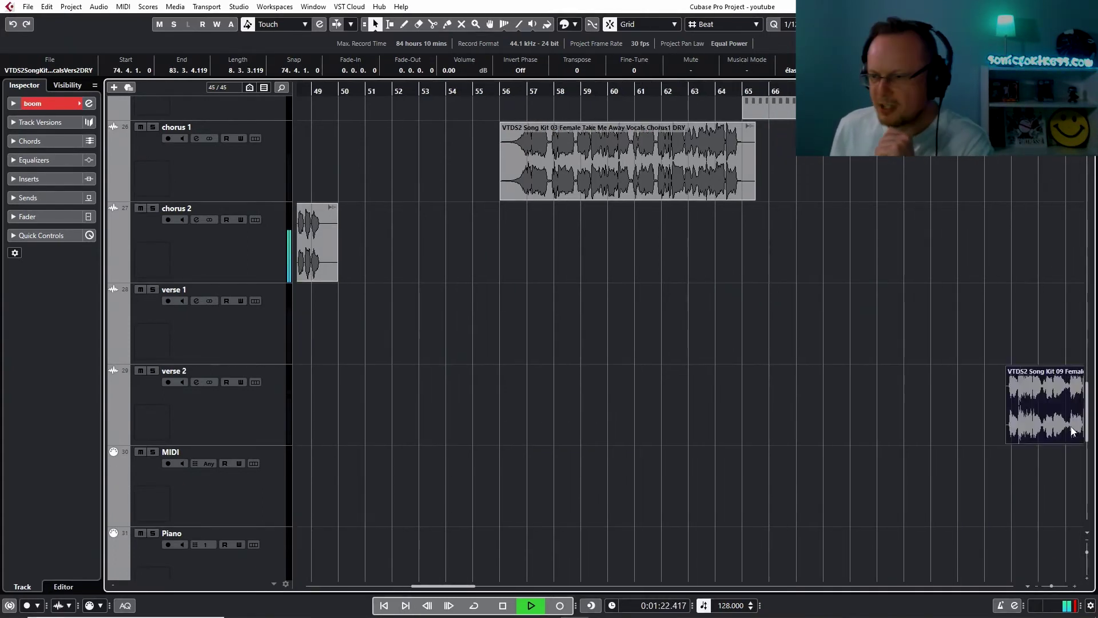
Jump playback ahead past the third chorus and move the verse 2 clip so it starts at beat 4 of bar 80
{"action": "left_click", "coordinate": [1039, 588]}
{"action": "left_click", "coordinate": [1038, 586]}
{"action": "left_click", "coordinate": [1038, 586]}
{"action": "left_click", "coordinate": [1038, 586]}
{"action": "left_click", "coordinate": [1039, 587]}
{"action": "left_click", "coordinate": [1039, 586]}
{"action": "left_click", "coordinate": [1039, 586]}
{"action": "left_click", "coordinate": [1038, 586]}
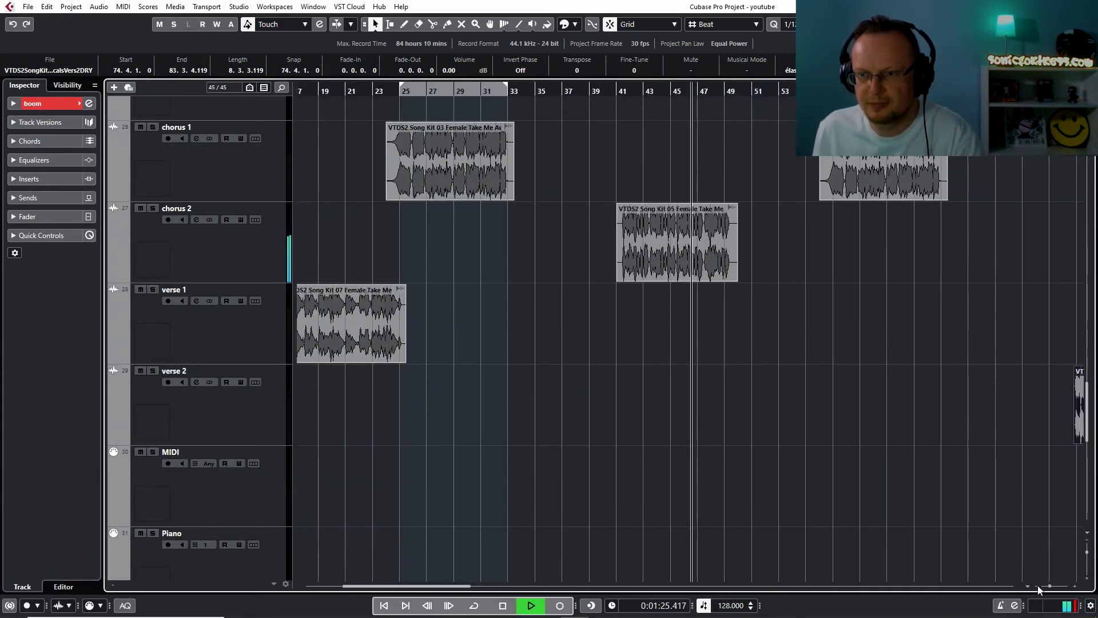
{"action": "left_click", "coordinate": [1038, 587]}
{"action": "left_click", "coordinate": [1038, 586]}
{"action": "left_click", "coordinate": [1038, 587]}
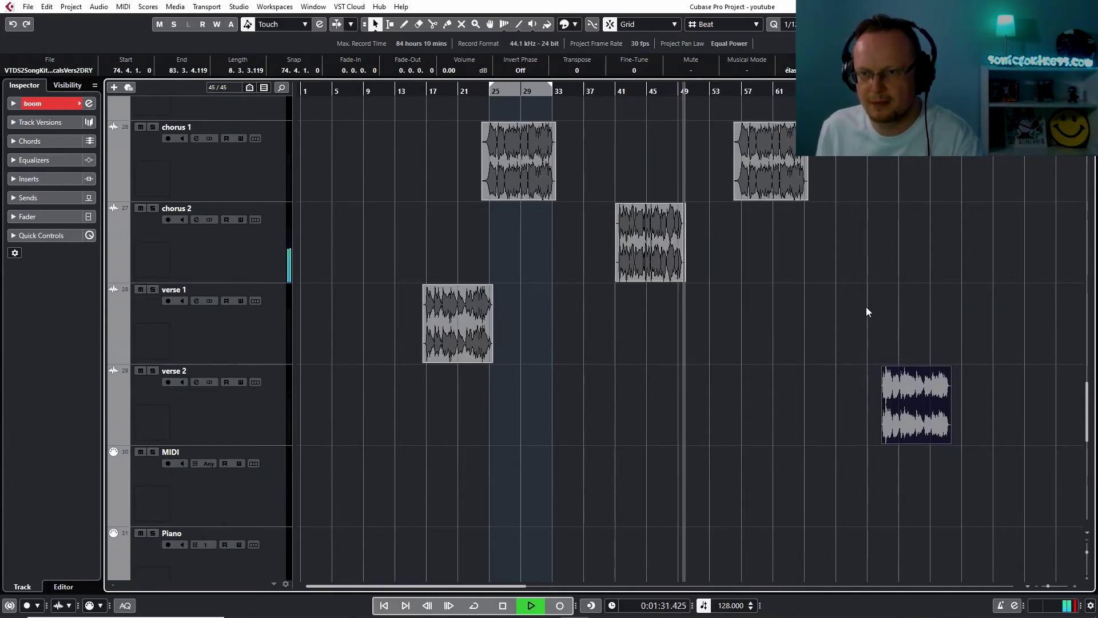
{"action": "left_click", "coordinate": [800, 90]}
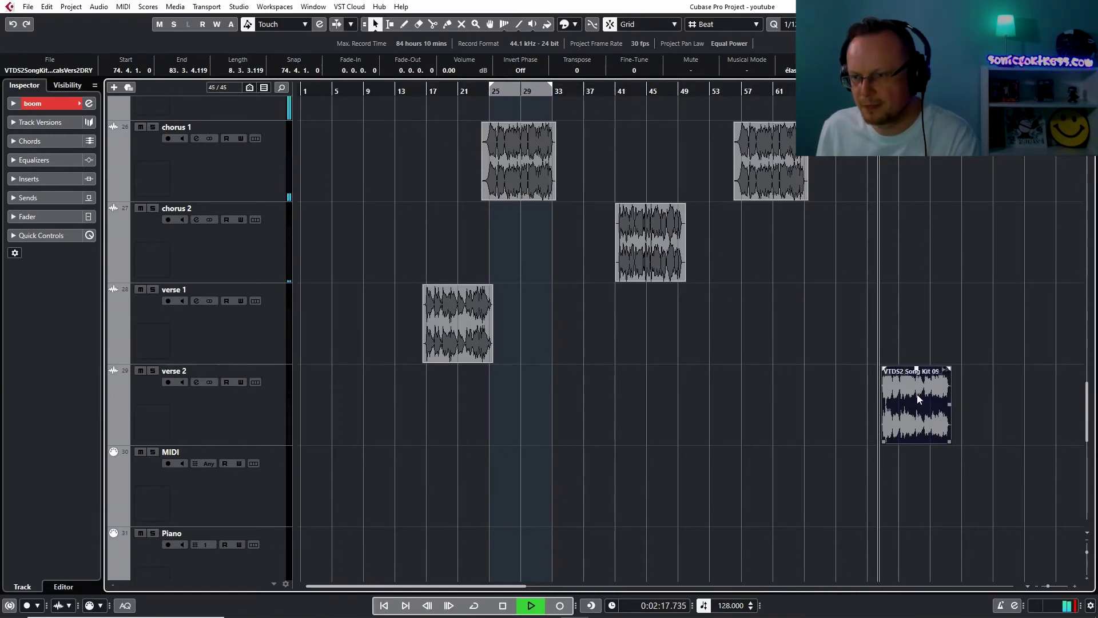
{"action": "left_click_drag", "start_coordinate": [918, 394], "coordinate": [965, 394]}
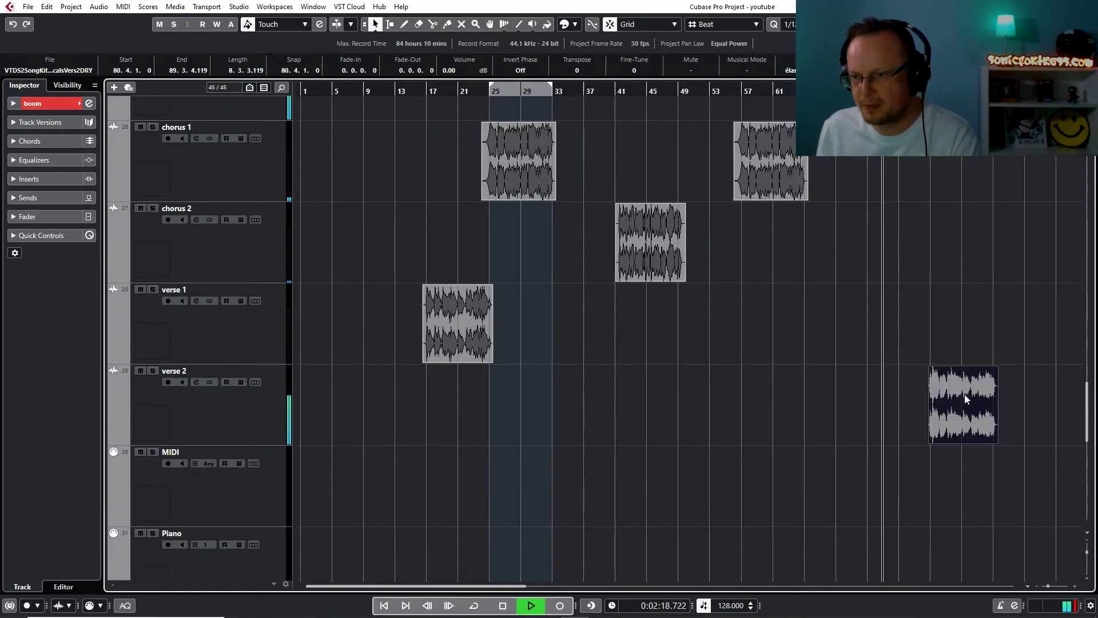
Shift the verse 2 clip one beat forward so it starts at bar 81, where the Bells part ends
{"action": "left_click", "coordinate": [1074, 588]}
{"action": "left_click", "coordinate": [1074, 588]}
{"action": "left_click", "coordinate": [1074, 588]}
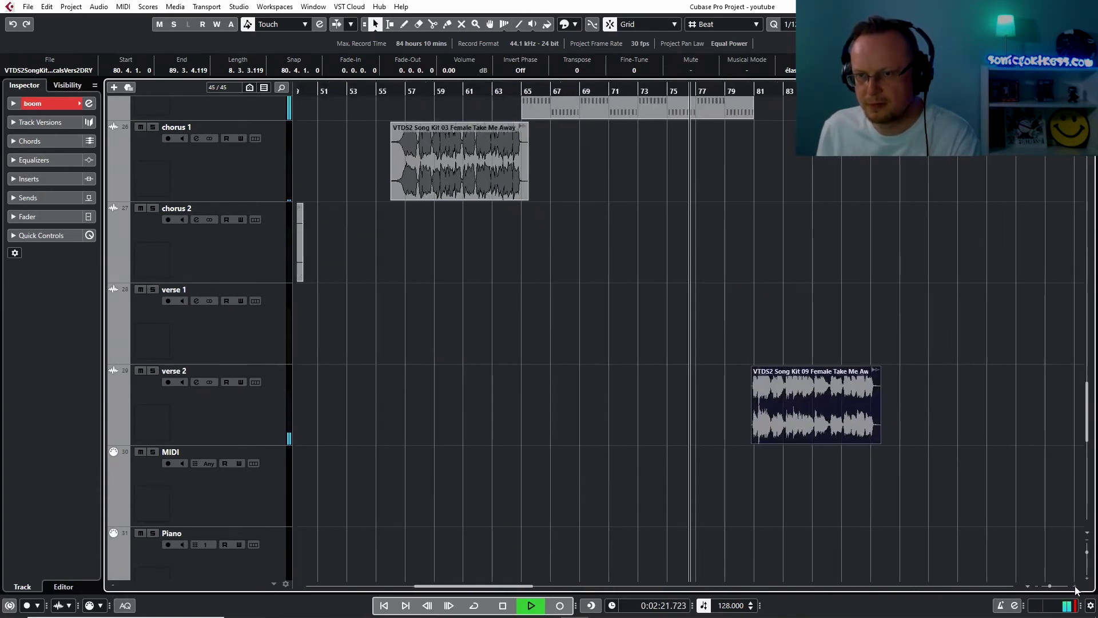
{"action": "left_click", "coordinate": [1074, 588]}
{"action": "left_click", "coordinate": [1075, 587]}
{"action": "left_click", "coordinate": [1076, 587]}
{"action": "left_click", "coordinate": [1075, 587]}
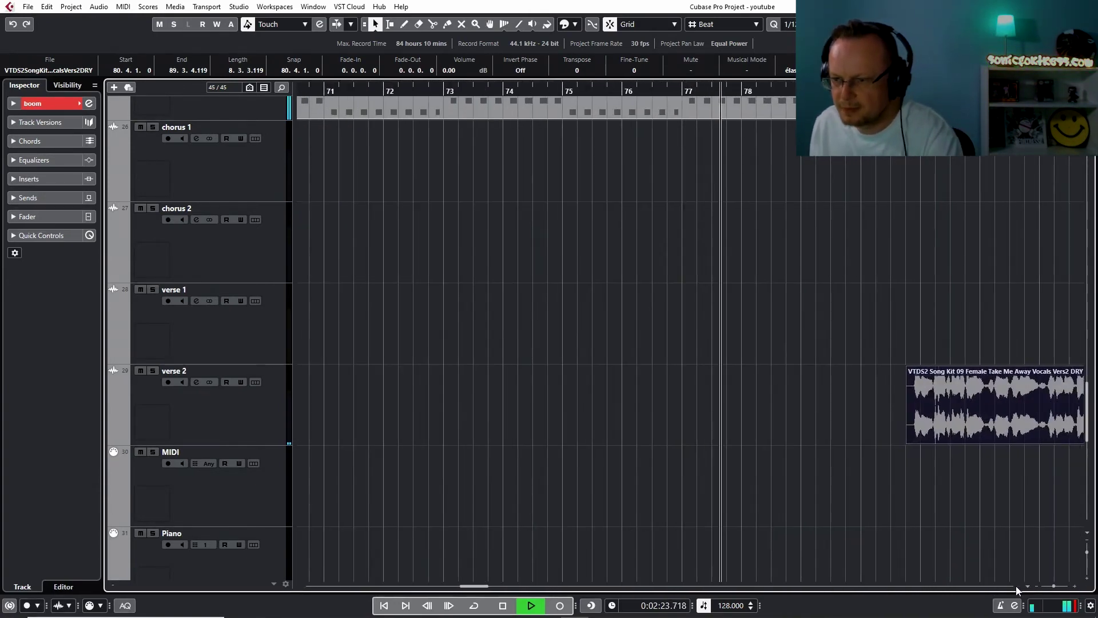
{"action": "left_click", "coordinate": [1016, 586]}
{"action": "left_click", "coordinate": [1017, 586]}
{"action": "left_click", "coordinate": [1017, 587]}
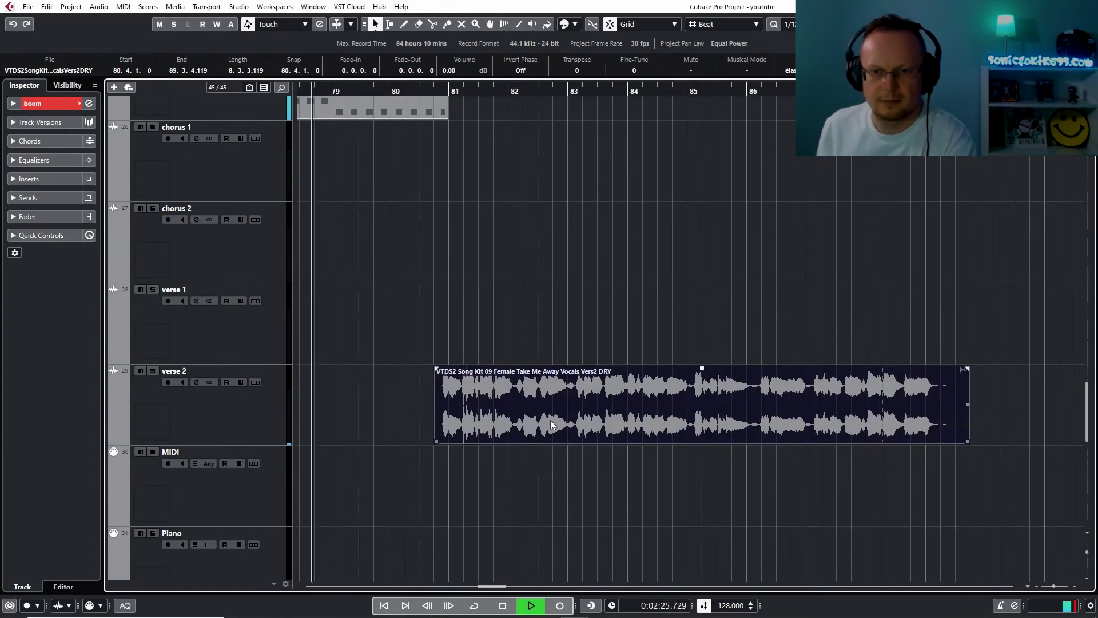
{"action": "left_click_drag", "start_coordinate": [553, 420], "coordinate": [561, 416]}
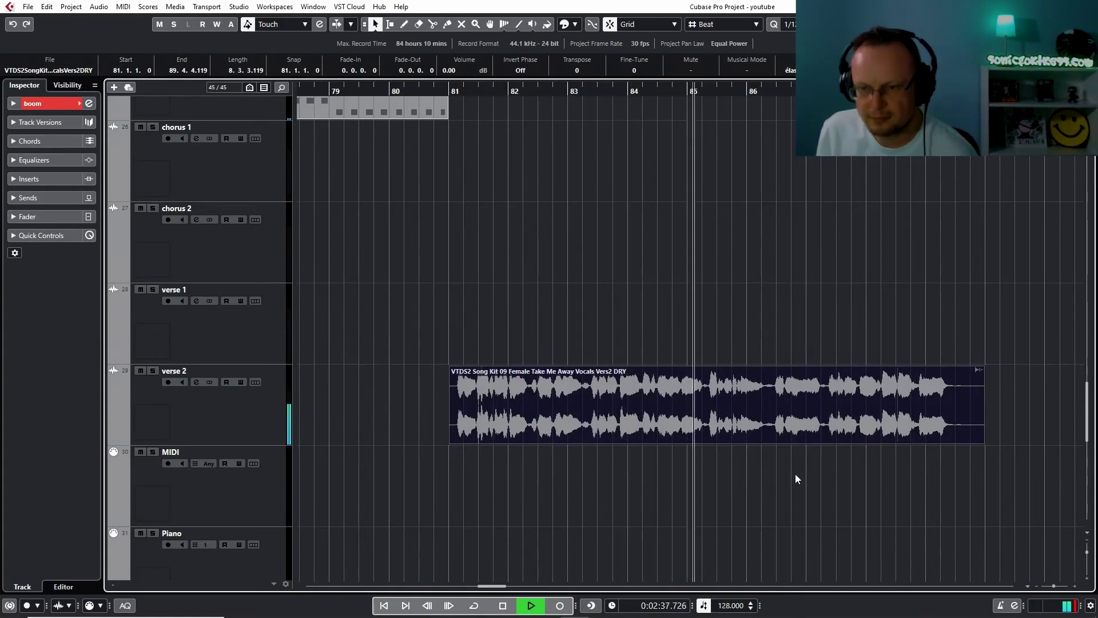
Copy the first chorus 1 clip and the chorus 2 clip together so the chorus 1 copy starts at beat 2 of bar 96
{"action": "left_click", "coordinate": [1037, 586]}
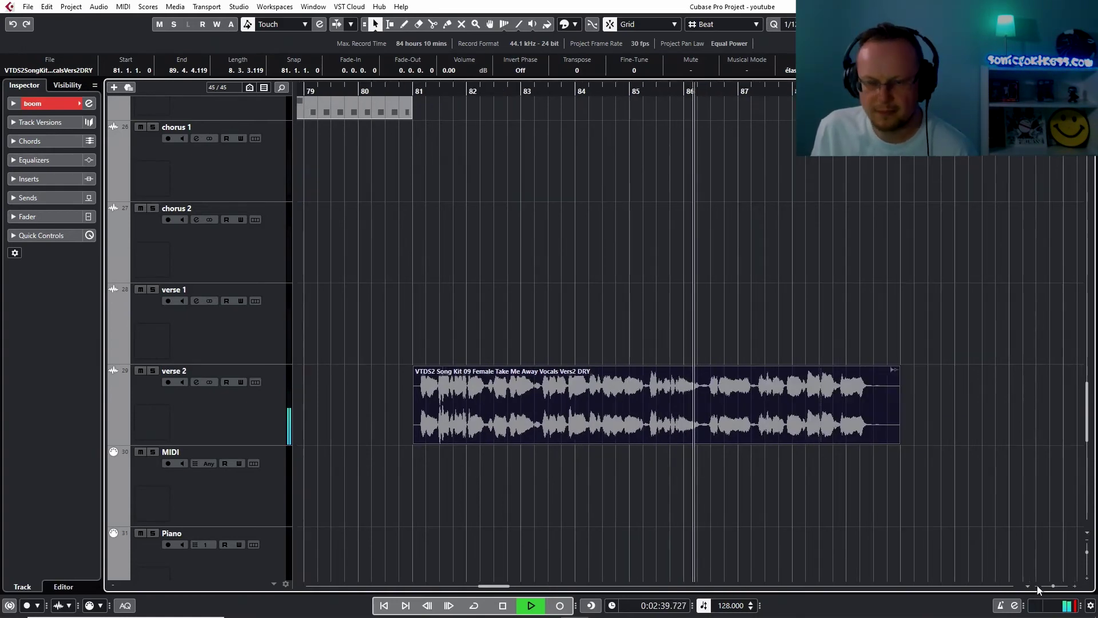
{"action": "left_click", "coordinate": [1037, 586]}
{"action": "left_click", "coordinate": [1038, 587]}
{"action": "left_click", "coordinate": [1038, 587]}
{"action": "left_click", "coordinate": [1038, 587]}
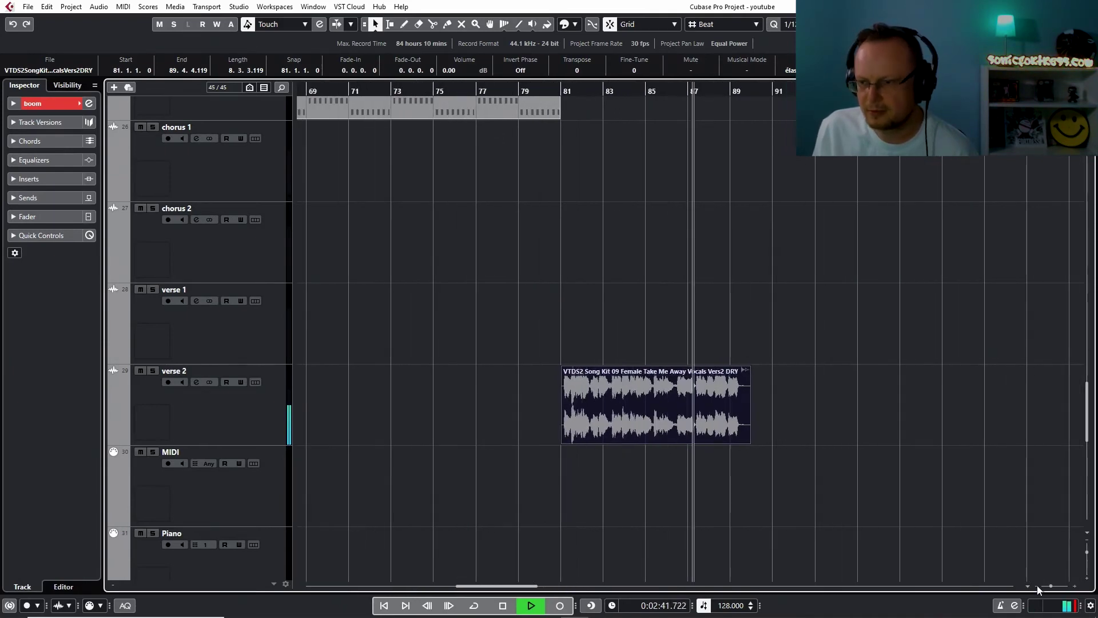
{"action": "left_click", "coordinate": [1038, 587]}
{"action": "left_click", "coordinate": [1087, 541]}
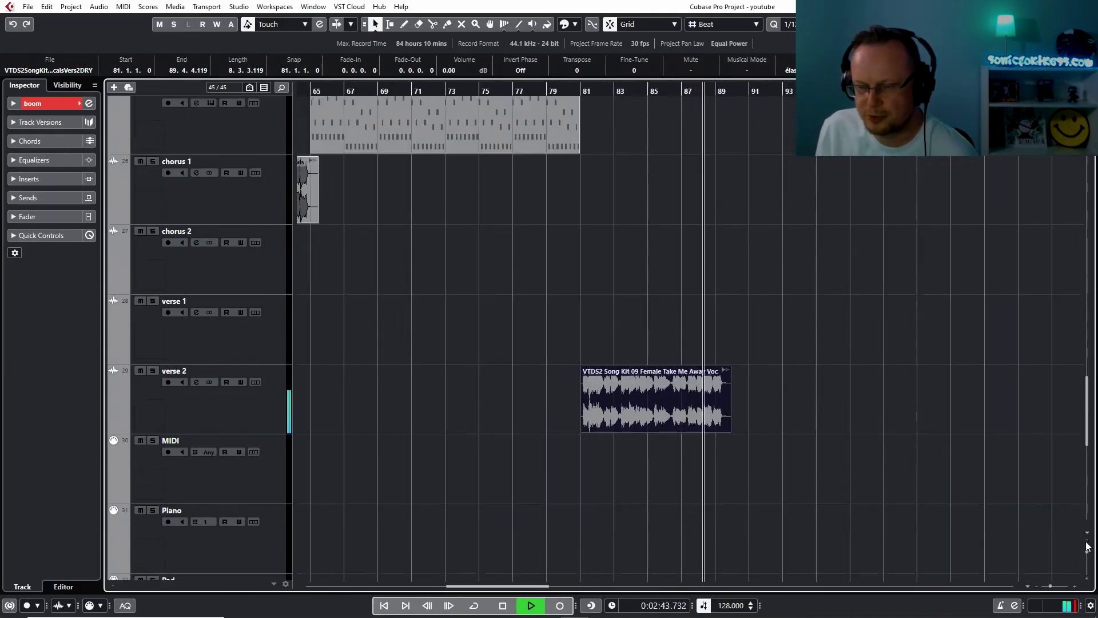
{"action": "left_click", "coordinate": [1087, 542]}
{"action": "left_click", "coordinate": [1087, 541]}
{"action": "left_click", "coordinate": [1087, 542]}
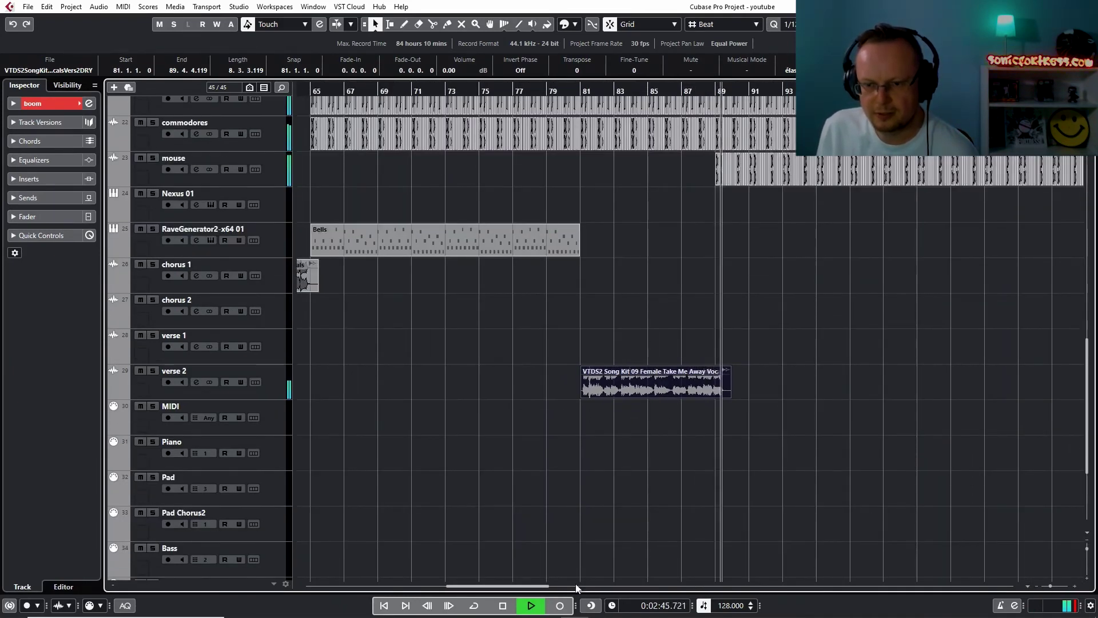
{"action": "left_click_drag", "start_coordinate": [503, 588], "coordinate": [399, 589]}
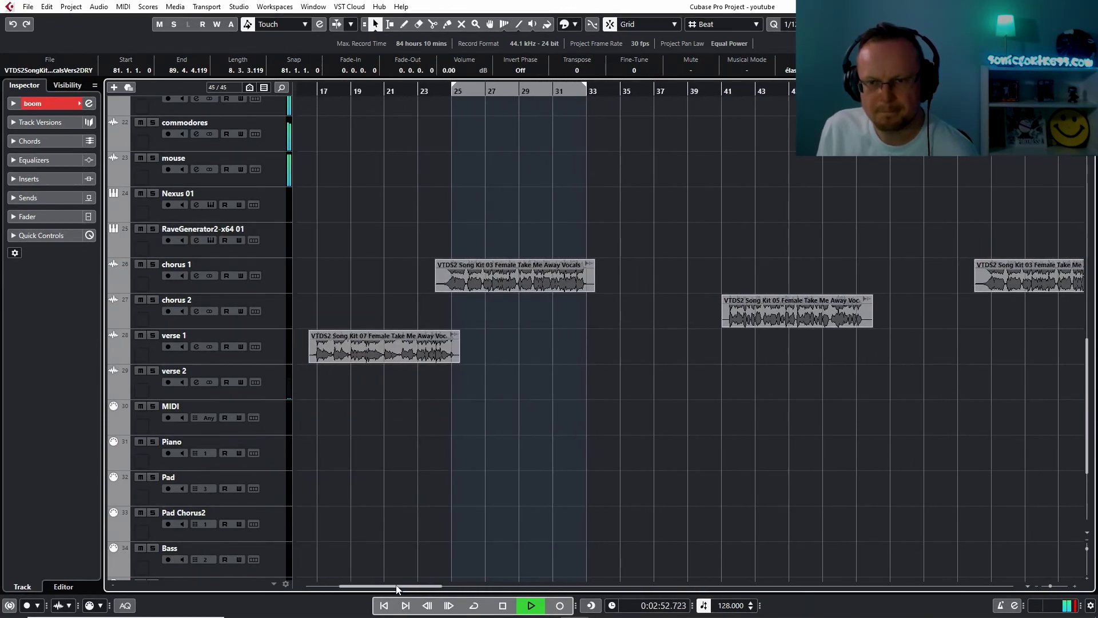
{"action": "left_click", "coordinate": [497, 277]}
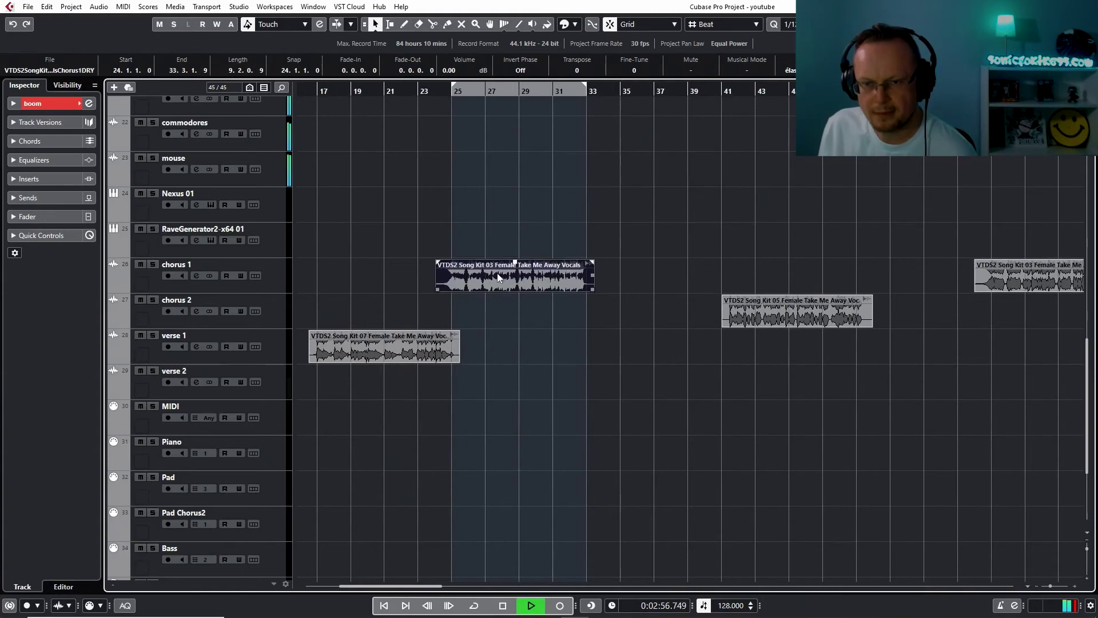
{"action": "left_click", "coordinate": [767, 313], "text": "shift"}
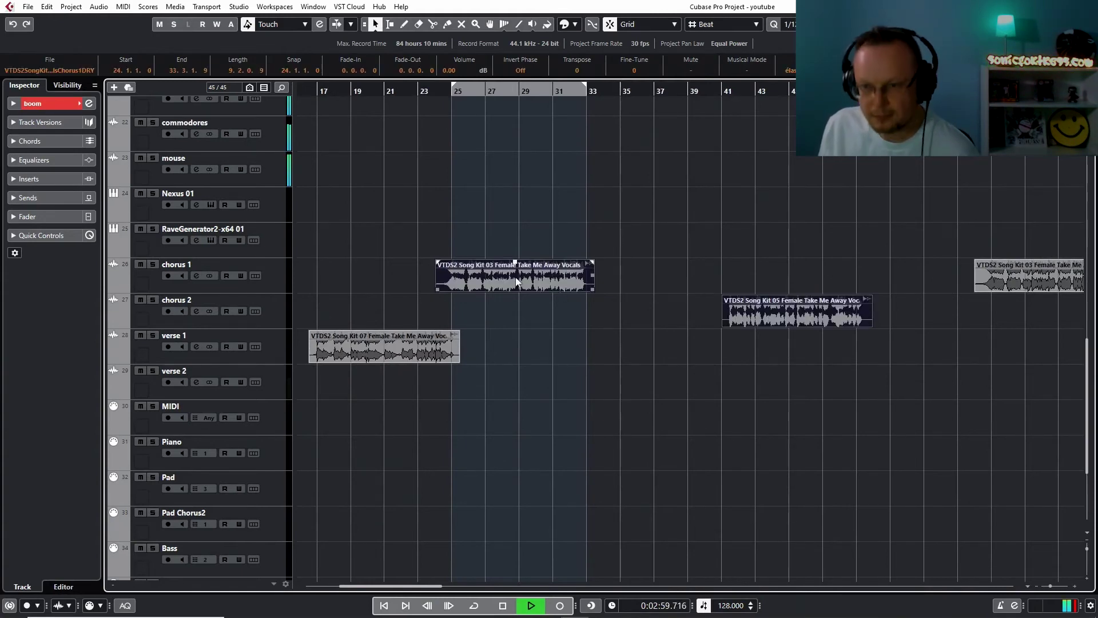
{"action": "left_click_drag", "start_coordinate": [517, 279], "coordinate": [1047, 282]}
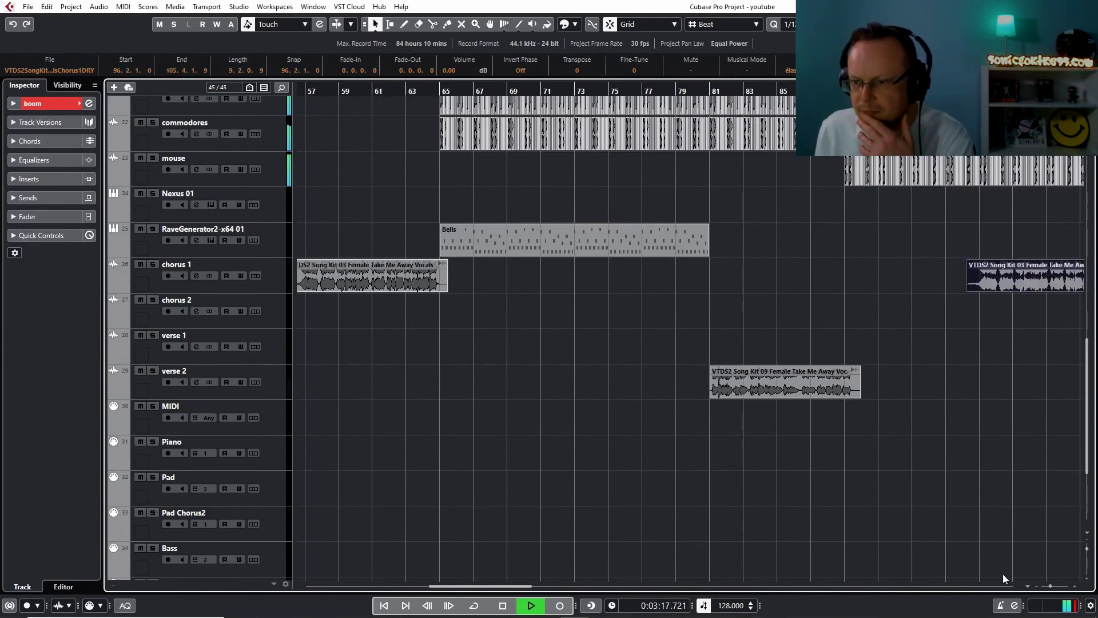
Shift both copied chorus clips one beat earlier so they start at bars 96 and 113, and deselect them
{"action": "left_click", "coordinate": [1017, 585]}
{"action": "left_click", "coordinate": [1017, 585]}
{"action": "left_click", "coordinate": [1017, 585]}
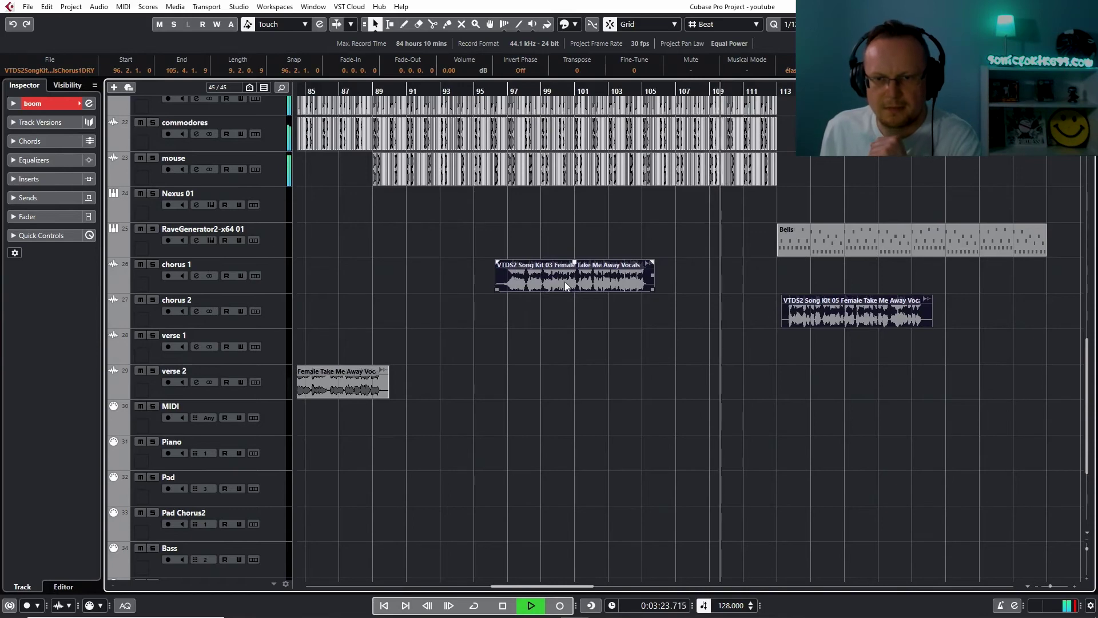
{"action": "mouse_move", "coordinate": [565, 281]}
{"action": "left_mouse_down"}
{"action": "mouse_move", "coordinate": [553, 283]}
{"action": "mouse_move", "coordinate": [566, 284]}
{"action": "left_mouse_up"}
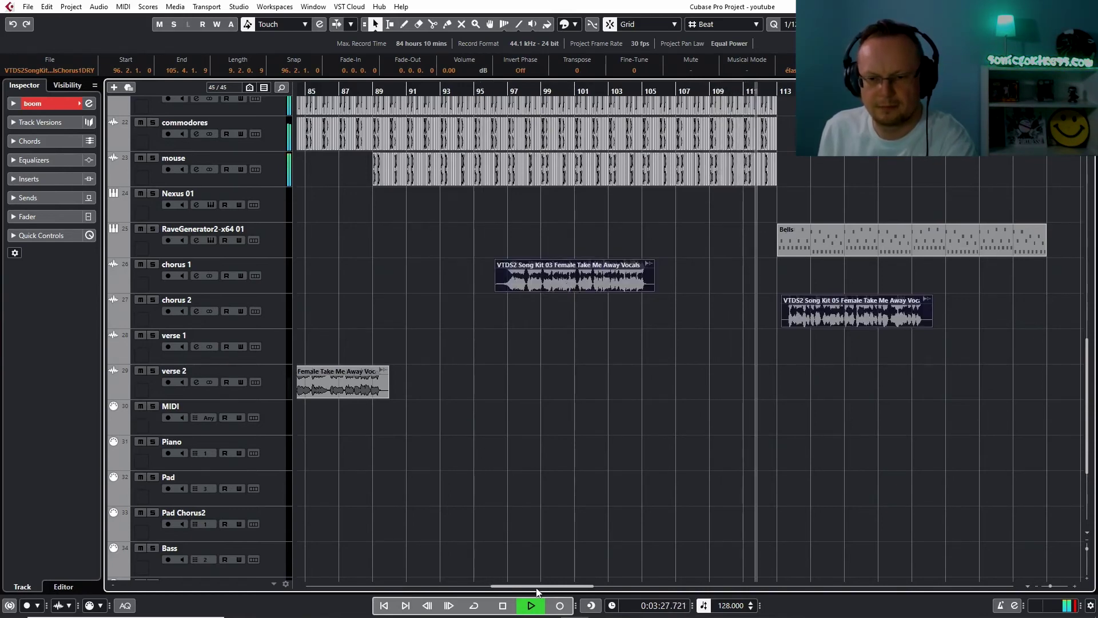
{"action": "mouse_move", "coordinate": [538, 589]}
{"action": "left_mouse_down"}
{"action": "mouse_move", "coordinate": [452, 589]}
{"action": "mouse_move", "coordinate": [563, 589]}
{"action": "mouse_move", "coordinate": [548, 588]}
{"action": "left_mouse_up"}
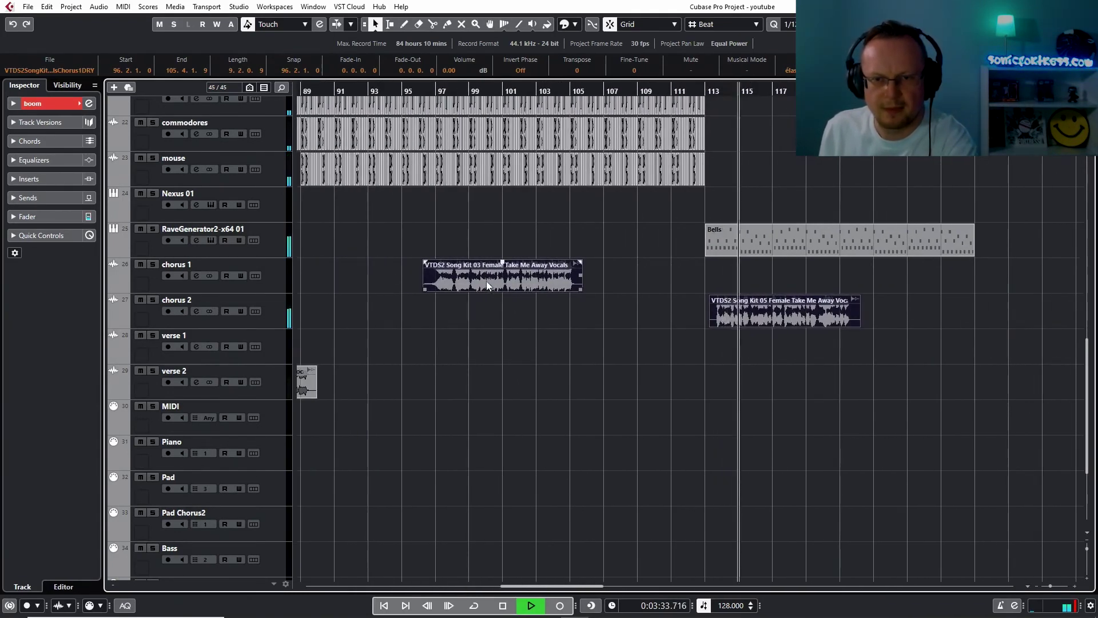
{"action": "left_click_drag", "start_coordinate": [486, 280], "coordinate": [482, 283]}
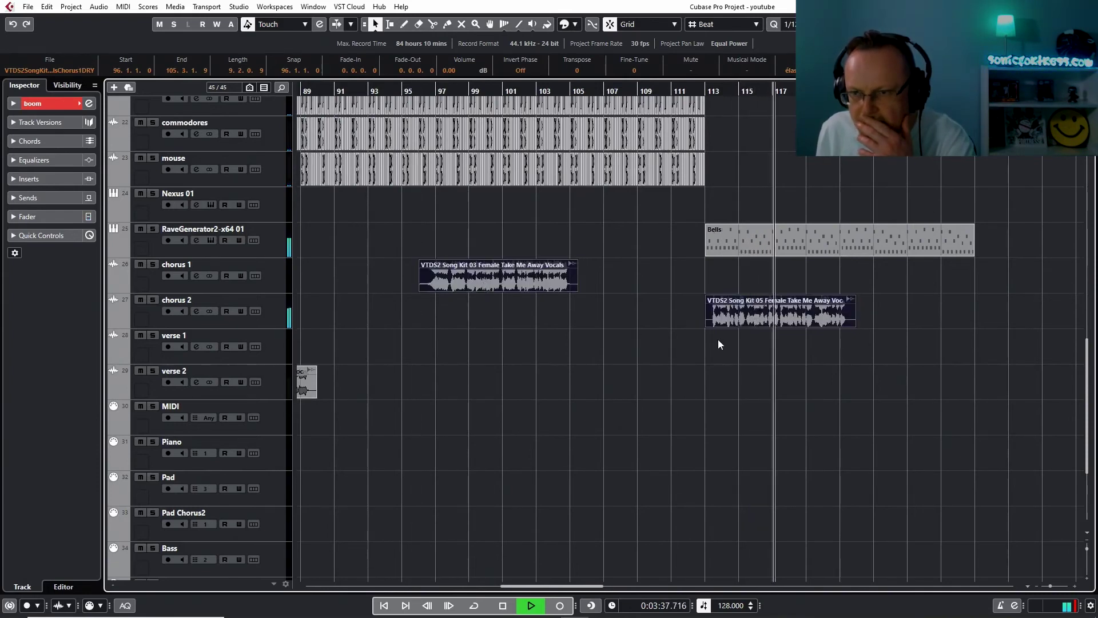
{"action": "left_click", "coordinate": [760, 360]}
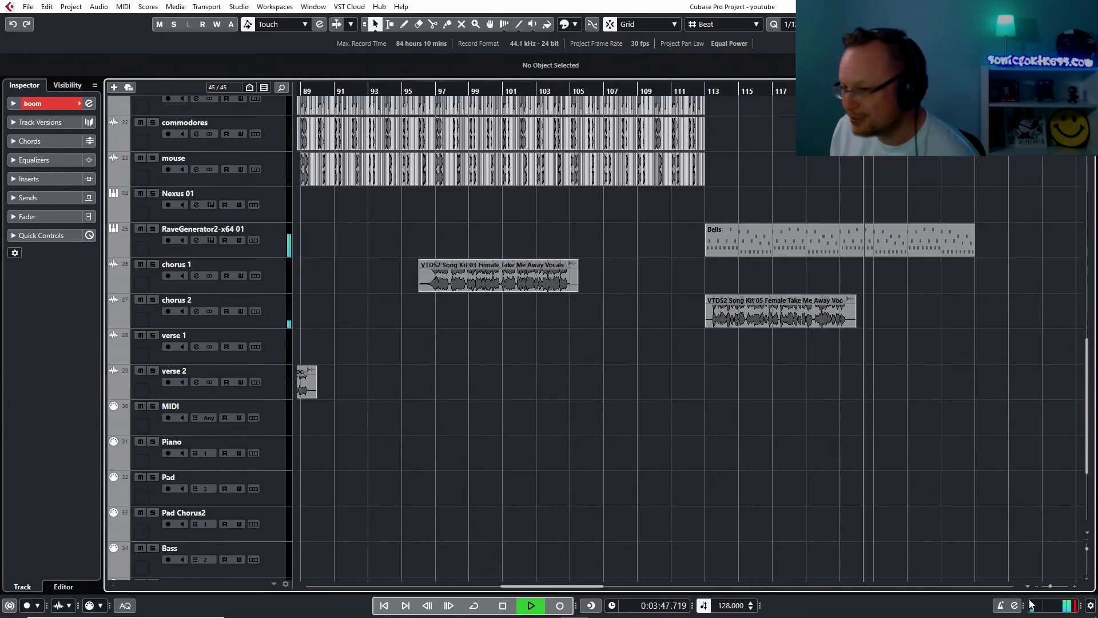
Copy the verse 1 clip and first chorus 1 clip together so the chorus 1 copy starts at bar 144
{"action": "scroll", "coordinate": [1016, 586], "scroll_direction": "right", "scroll_amount": 5}
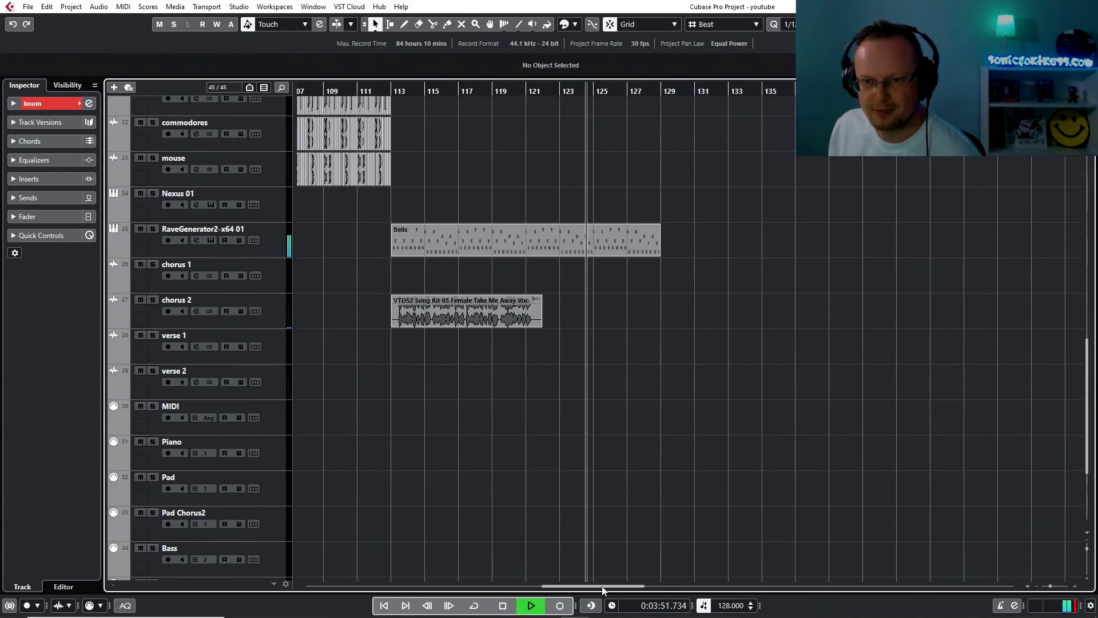
{"action": "left_click", "coordinate": [495, 585]}
{"action": "left_click_drag", "start_coordinate": [496, 586], "coordinate": [359, 584]}
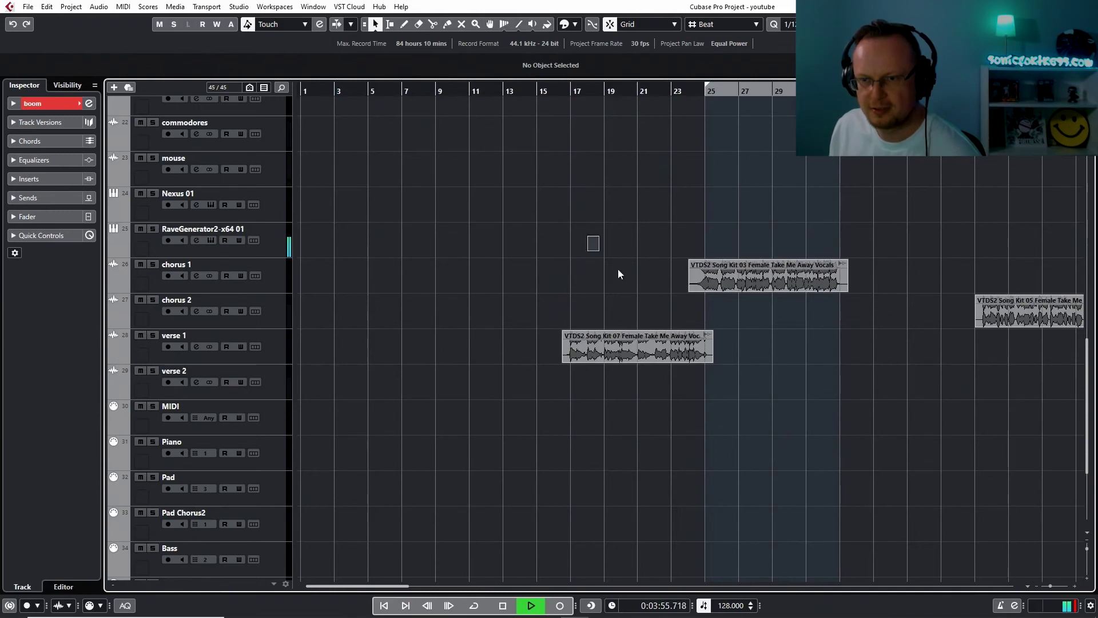
{"action": "left_click_drag", "start_coordinate": [618, 274], "coordinate": [718, 362]}
{"action": "left_click_drag", "start_coordinate": [597, 354], "coordinate": [886, 358]}
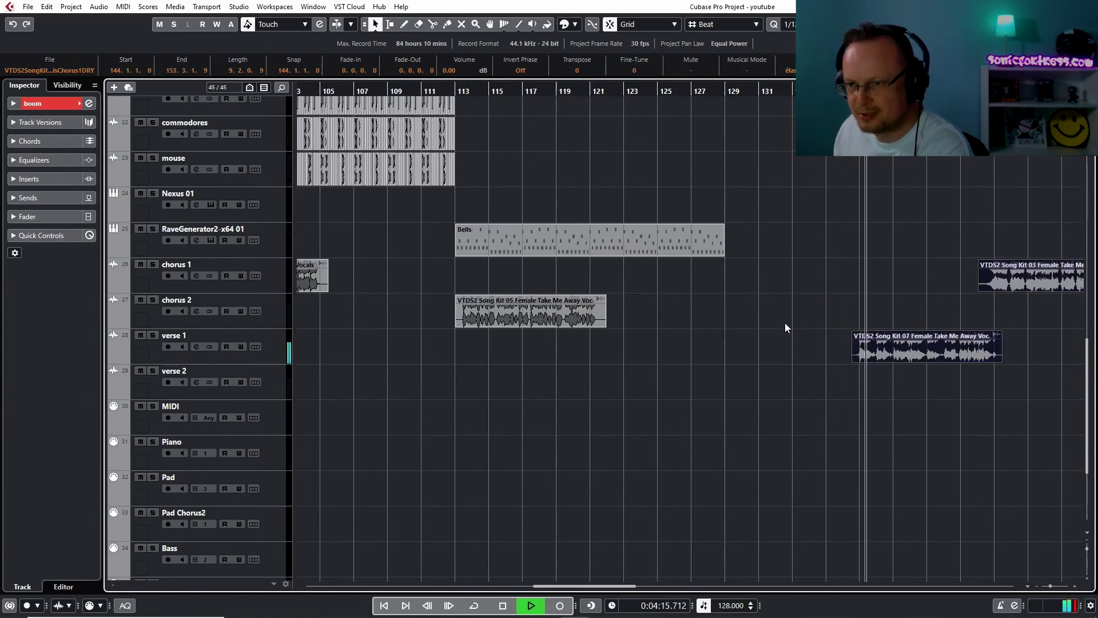
Copy the chorus 2 clip from bar 113 so the copy starts at beat 4 of bar 162
{"action": "left_click", "coordinate": [1019, 586]}
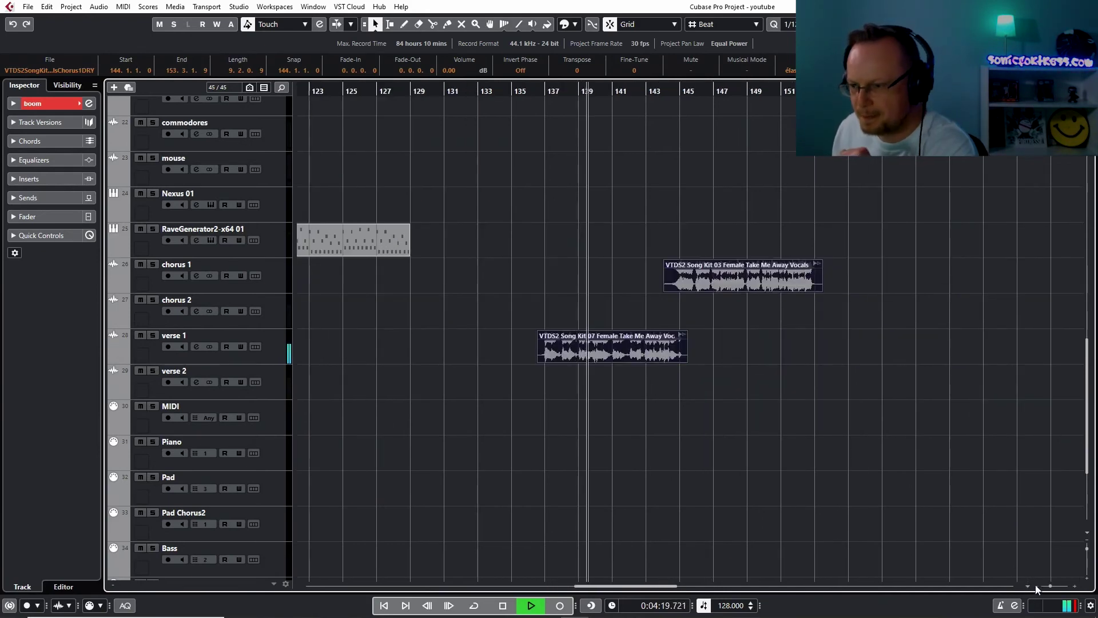
{"action": "left_click", "coordinate": [1037, 586]}
{"action": "left_click", "coordinate": [1038, 587]}
{"action": "left_click", "coordinate": [1038, 586]}
{"action": "left_click", "coordinate": [1038, 586]}
{"action": "left_click", "coordinate": [1038, 586]}
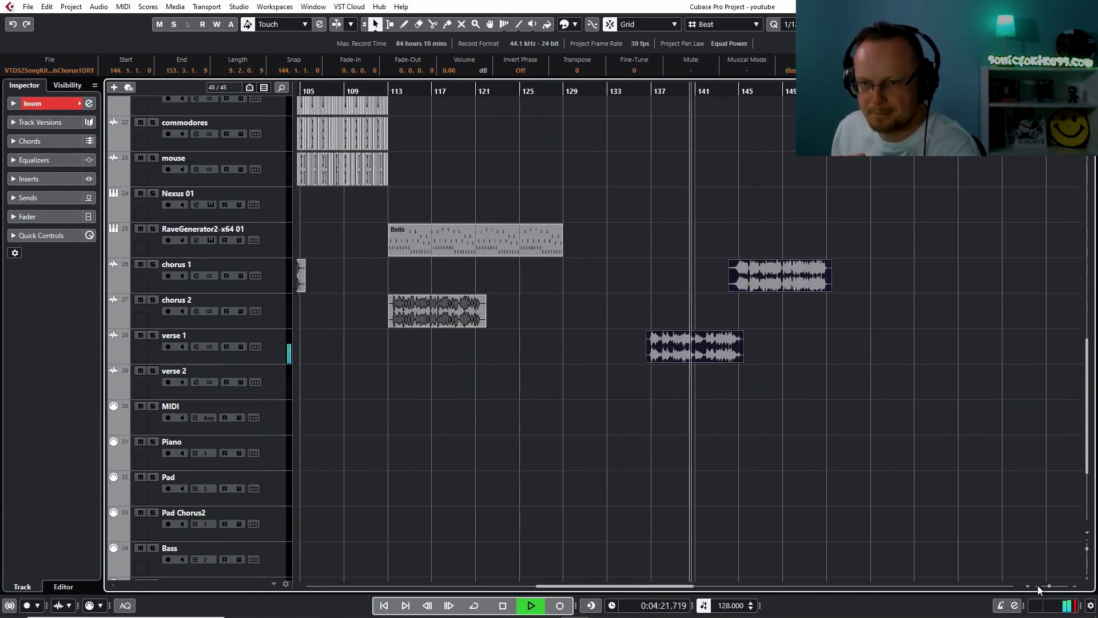
{"action": "left_click", "coordinate": [1038, 586]}
{"action": "left_click", "coordinate": [1038, 587]}
{"action": "left_click", "coordinate": [1038, 587]}
{"action": "left_click", "coordinate": [1037, 586]}
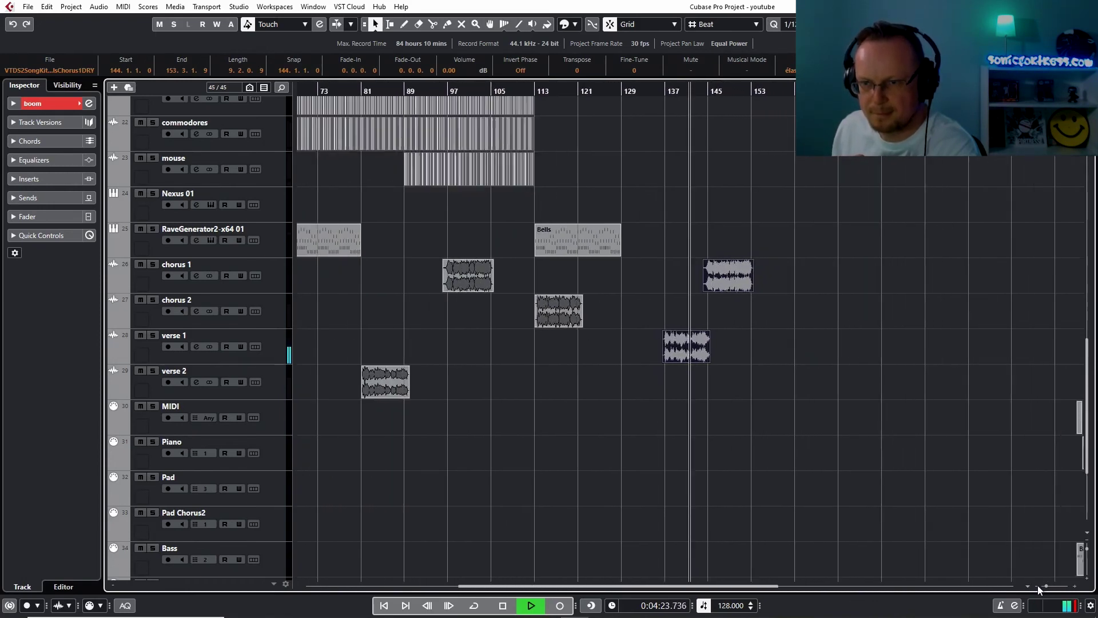
{"action": "left_click", "coordinate": [1038, 587]}
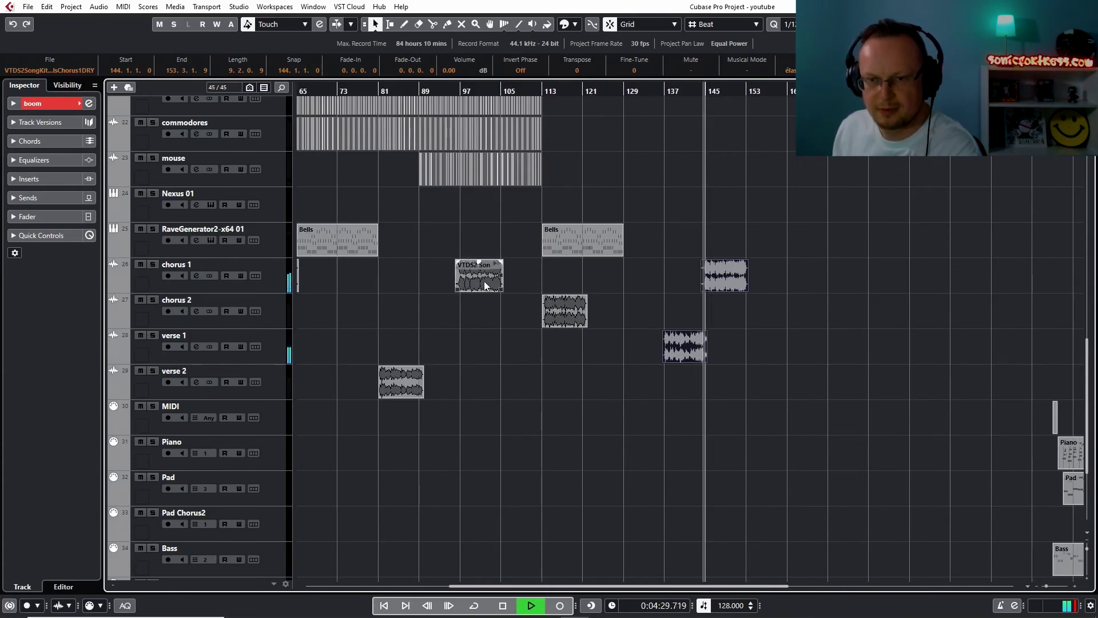
{"action": "left_click", "coordinate": [564, 312]}
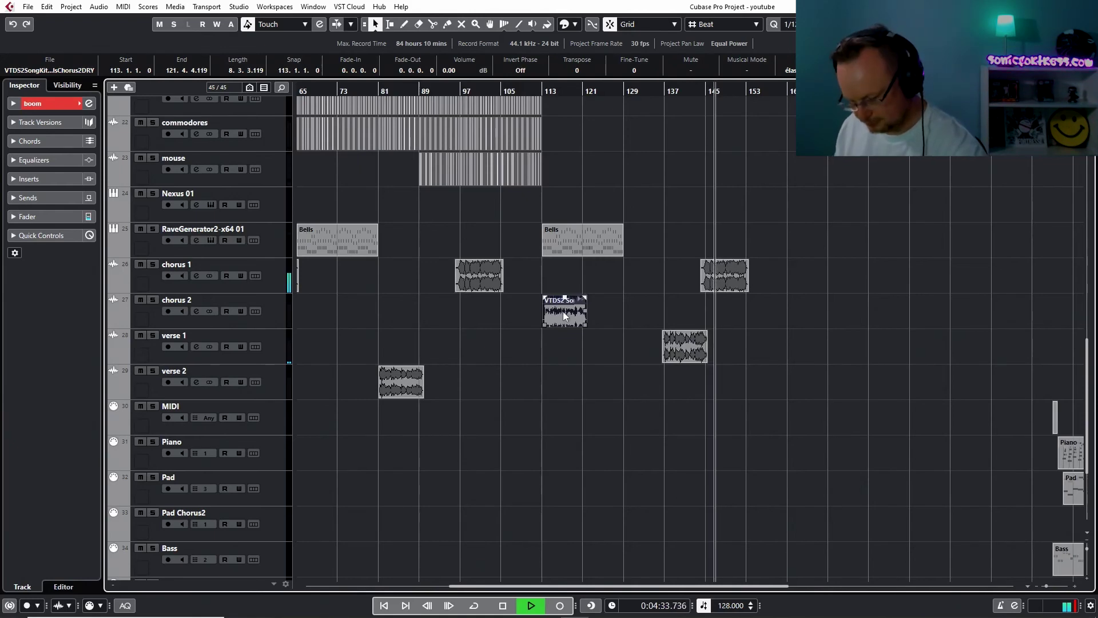
{"action": "left_click_drag", "start_coordinate": [563, 311], "coordinate": [817, 312]}
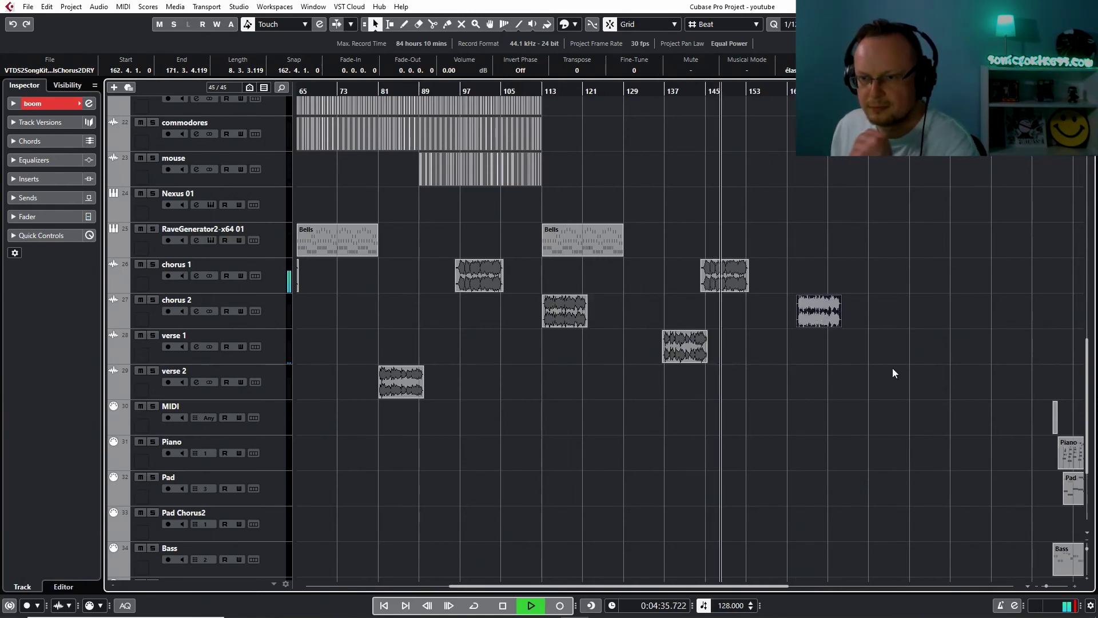
Move the last chorus 2 copy two bars earlier so it starts at beat 4 of bar 160
{"action": "left_click", "coordinate": [1018, 586]}
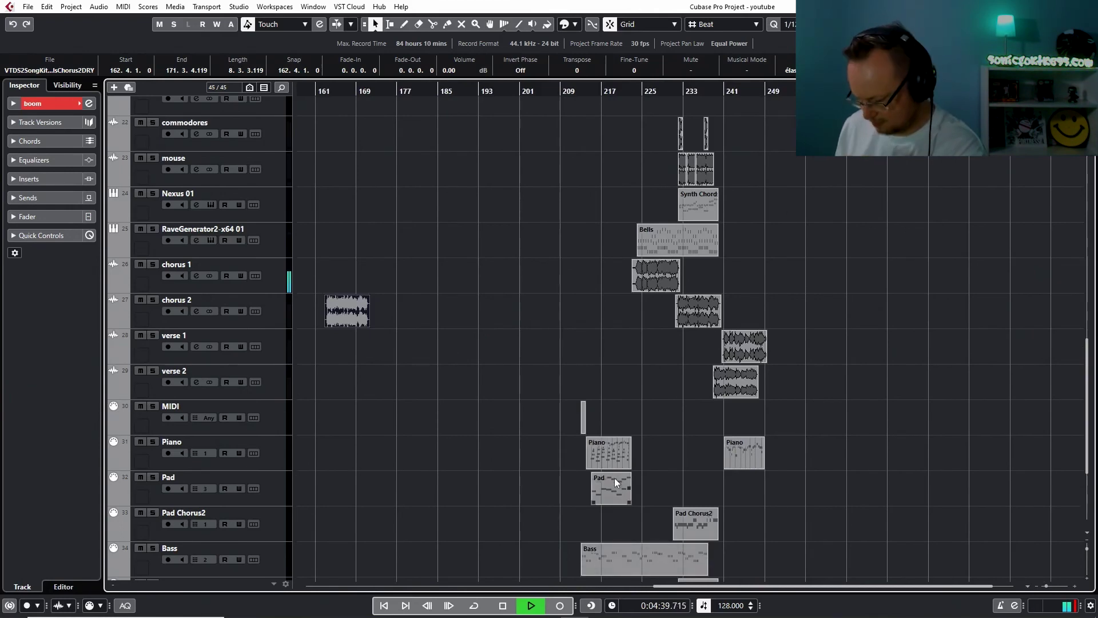
{"action": "key", "text": "shift+g"}
{"action": "key", "text": "shift+g"}
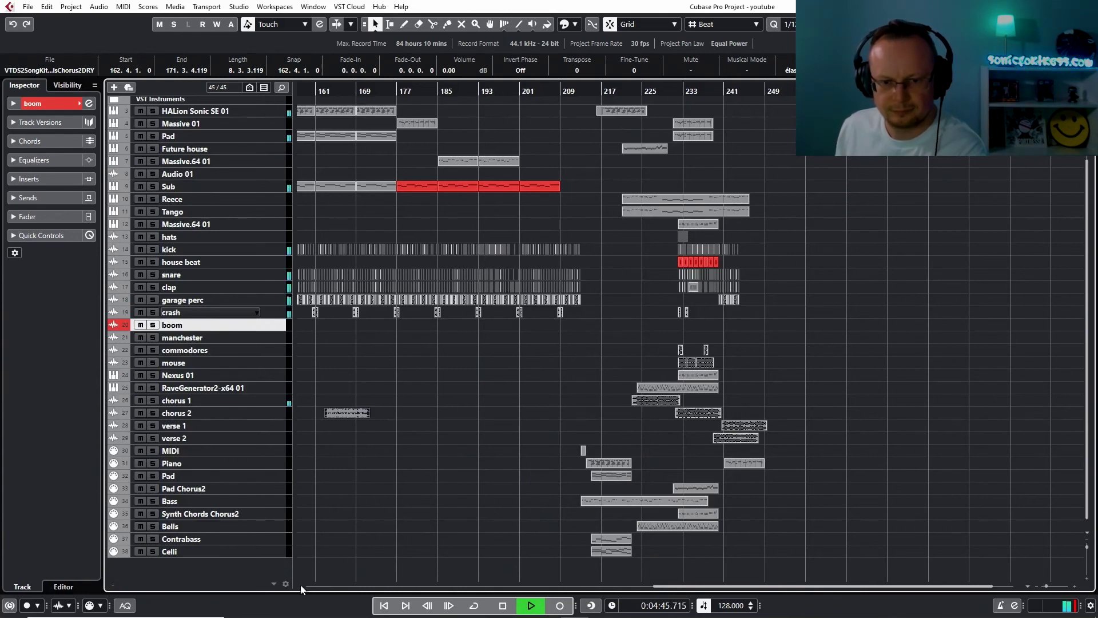
{"action": "scroll", "coordinate": [301, 590], "scroll_direction": "left", "scroll_amount": 5}
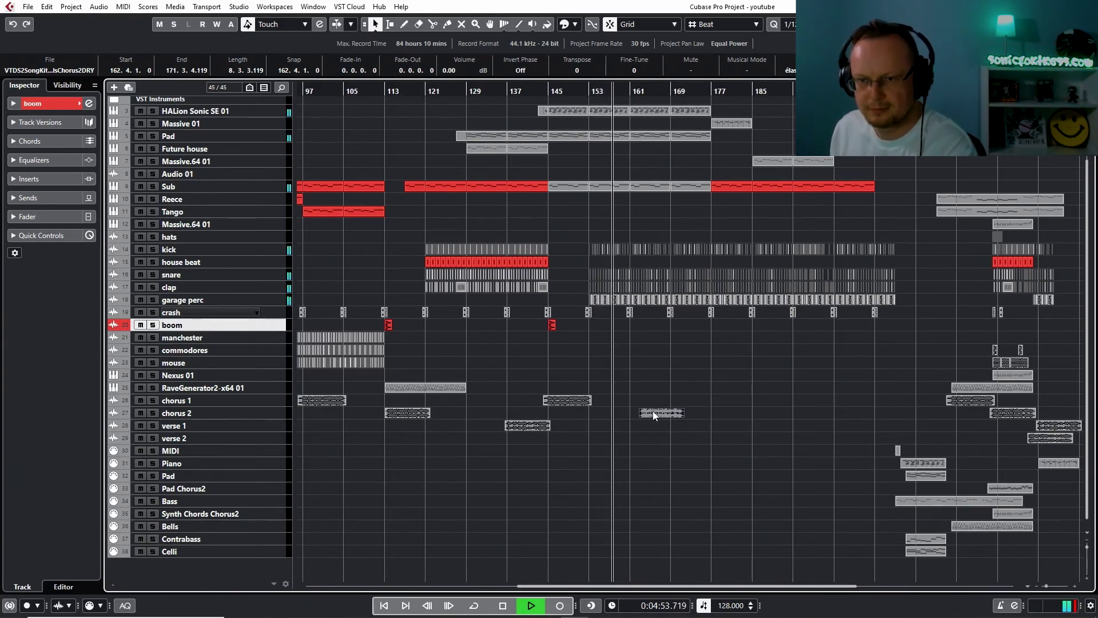
{"action": "left_click_drag", "start_coordinate": [653, 411], "coordinate": [643, 412]}
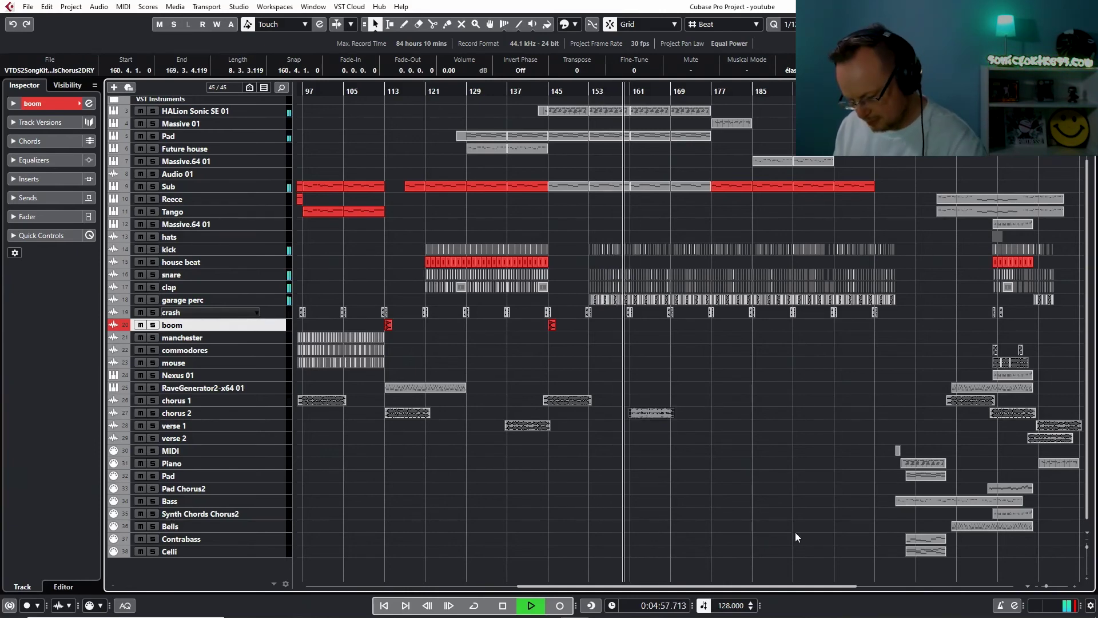
Shift the last chorus 2 copy one beat later so it starts exactly at bar 161
{"action": "key", "text": "h"}
{"action": "key", "text": "h"}
{"action": "key", "text": "h"}
{"action": "key", "text": "h"}
{"action": "key", "text": "h"}
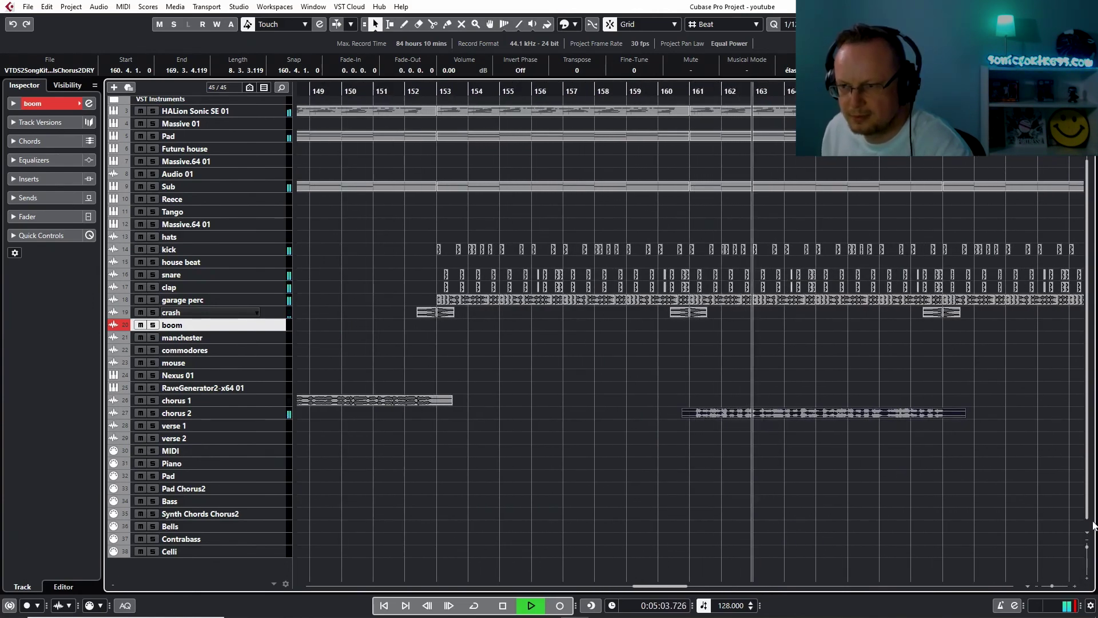
{"action": "left_click", "coordinate": [1087, 578]}
{"action": "left_click", "coordinate": [1087, 578]}
{"action": "left_click", "coordinate": [1087, 578]}
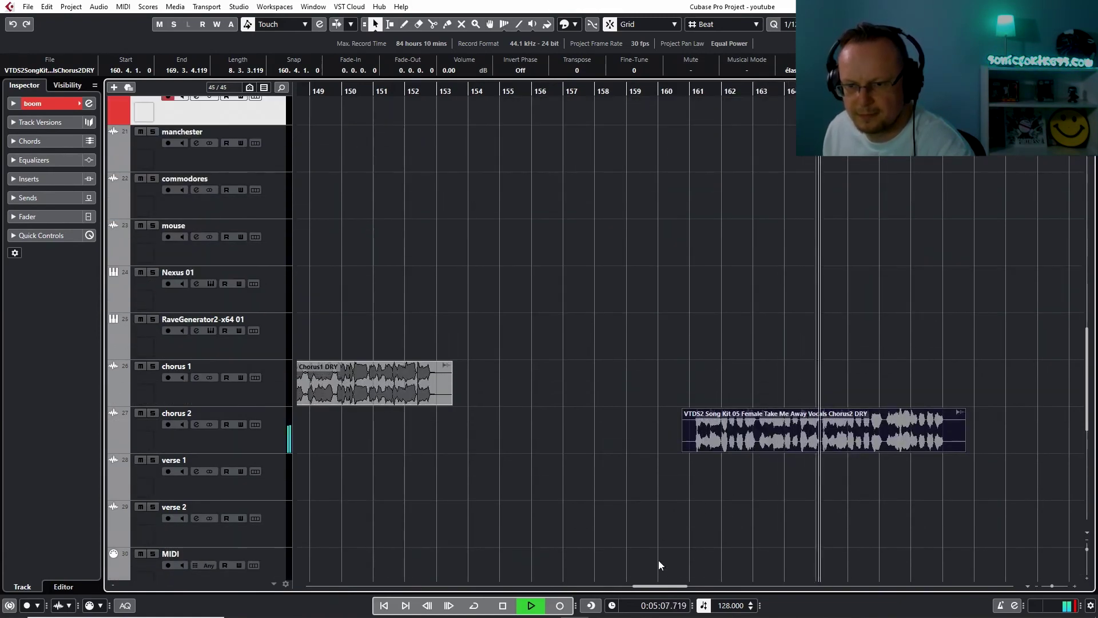
{"action": "mouse_move", "coordinate": [657, 586]}
{"action": "left_mouse_down"}
{"action": "mouse_move", "coordinate": [554, 598]}
{"action": "mouse_move", "coordinate": [659, 603]}
{"action": "left_mouse_up"}
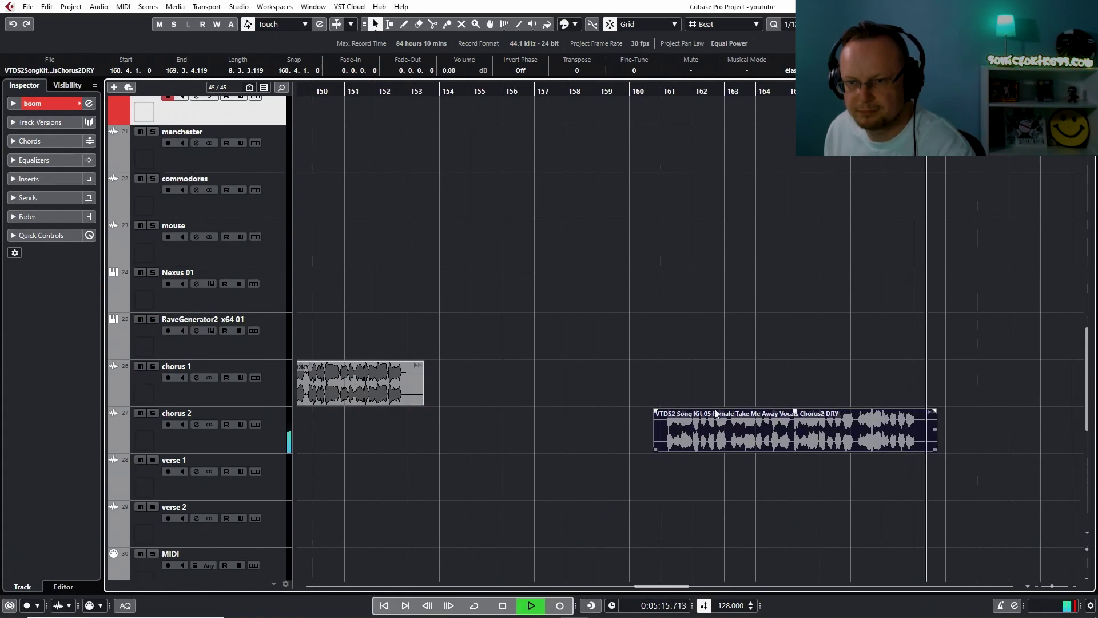
{"action": "left_click_drag", "start_coordinate": [716, 428], "coordinate": [726, 424]}
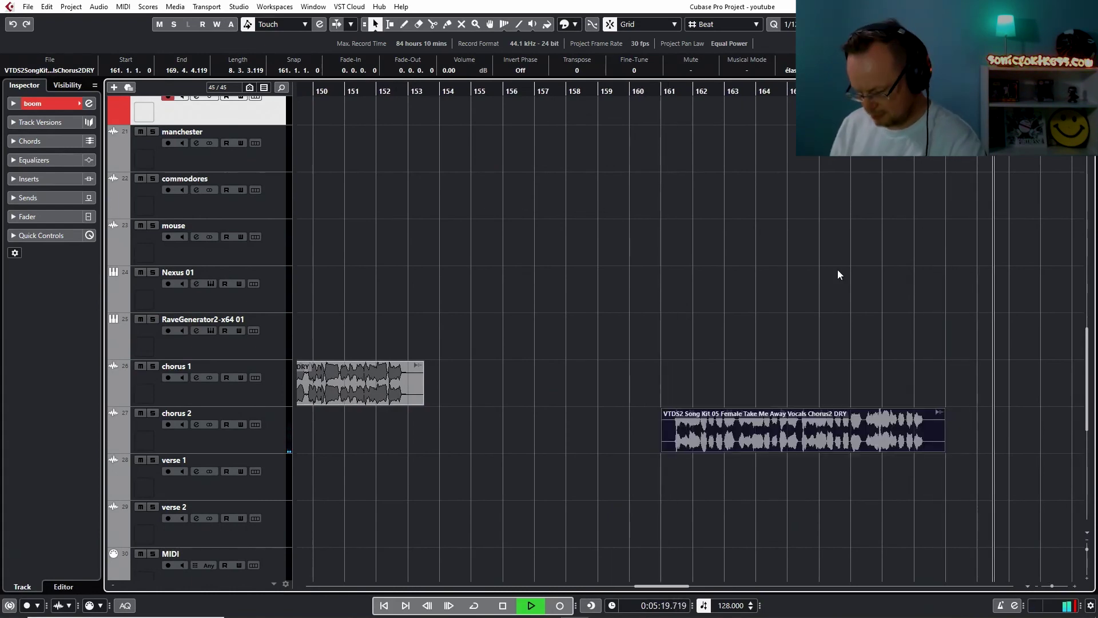
Stop playback, set up a new group track from the verse 2 track, and begin its name with "v"
{"action": "key", "text": "g"}
{"action": "key", "text": "g"}
{"action": "key", "text": "g"}
{"action": "key", "text": "g"}
{"action": "key", "text": "g"}
{"action": "key", "text": "g"}
{"action": "key", "text": "g"}
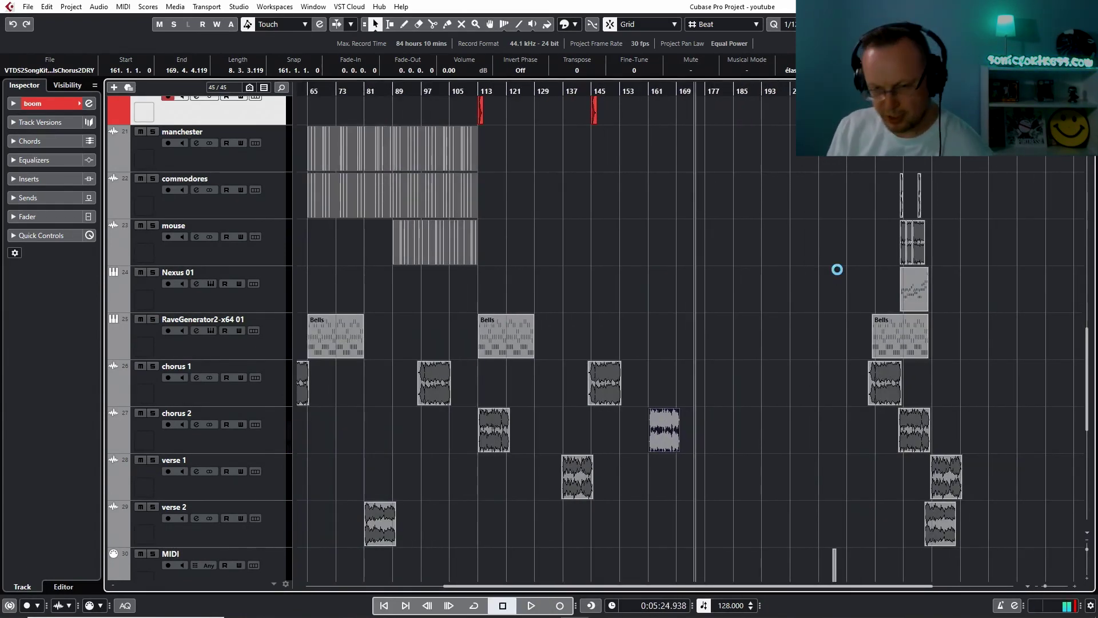
{"action": "right_click", "coordinate": [265, 538]}
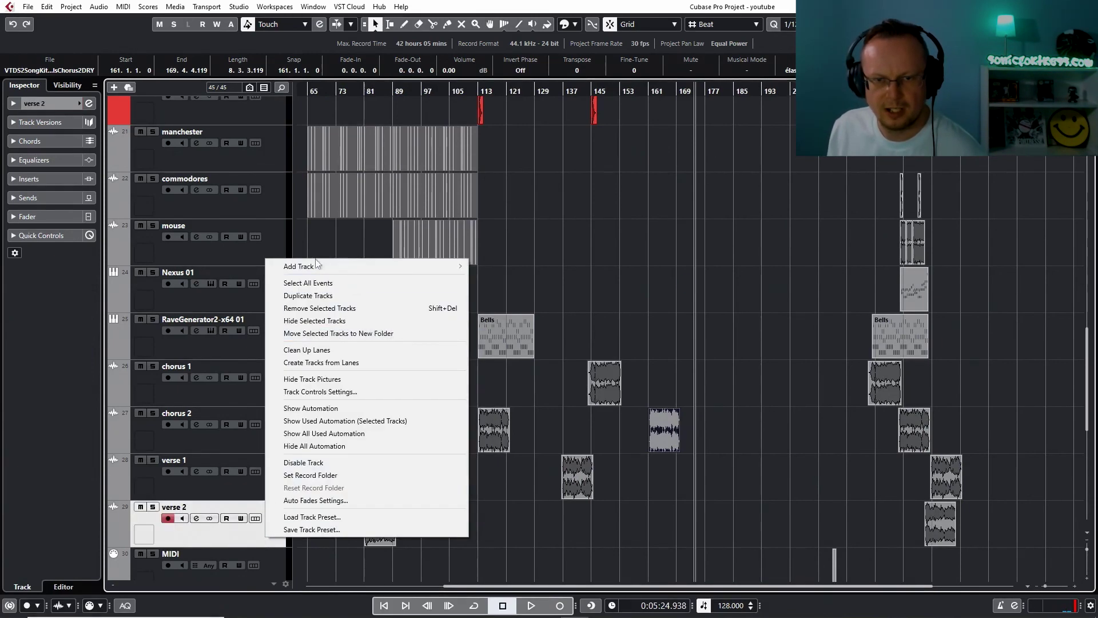
{"action": "mouse_move", "coordinate": [317, 266]}
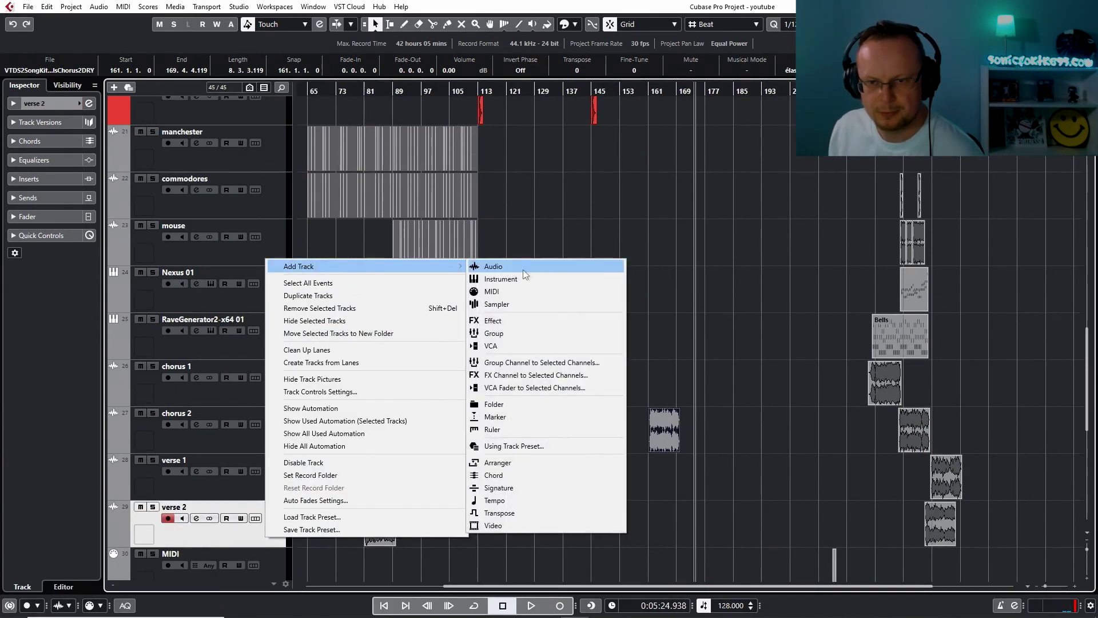
{"action": "left_click", "coordinate": [510, 334]}
{"action": "type", "text": "v"}
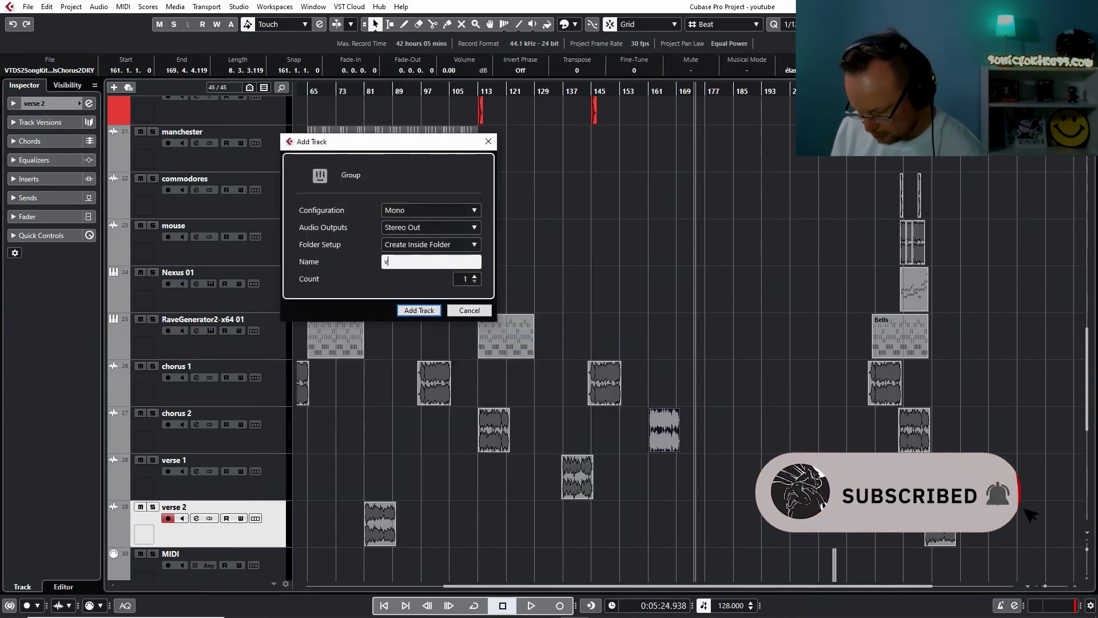